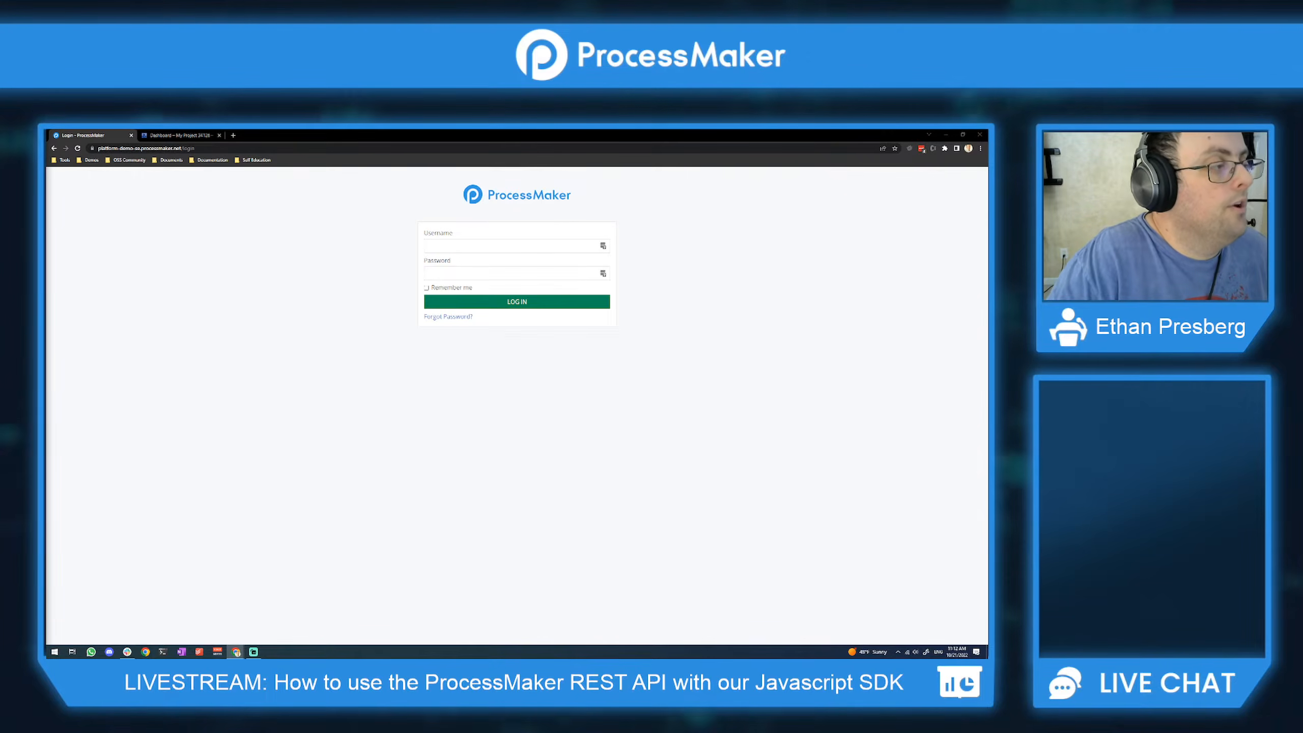
# Step: Scroll through the Laravel Socialite README, then go to packagist.org/packages/socialiteproviders/
pyautogui.moveTo(46, 239); pyautogui.dragTo(347, 147)
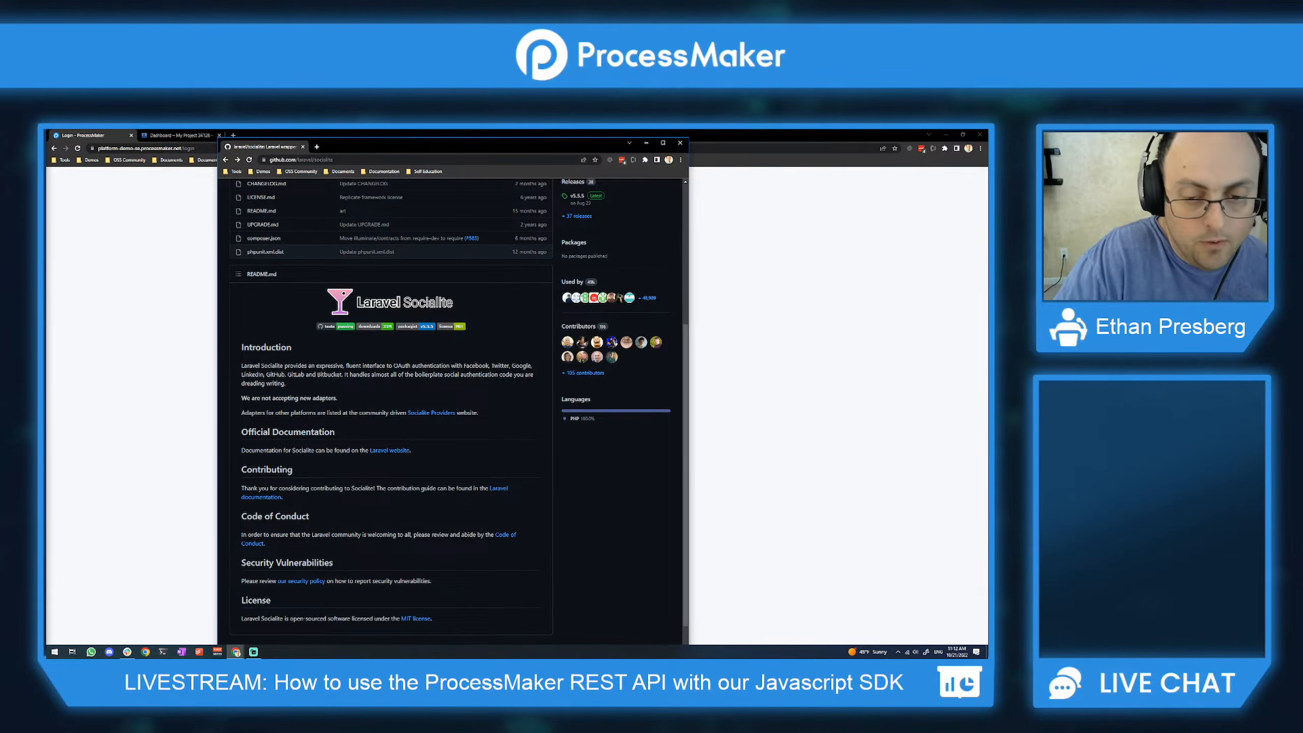
pyautogui.scroll(-1, 334, 405)
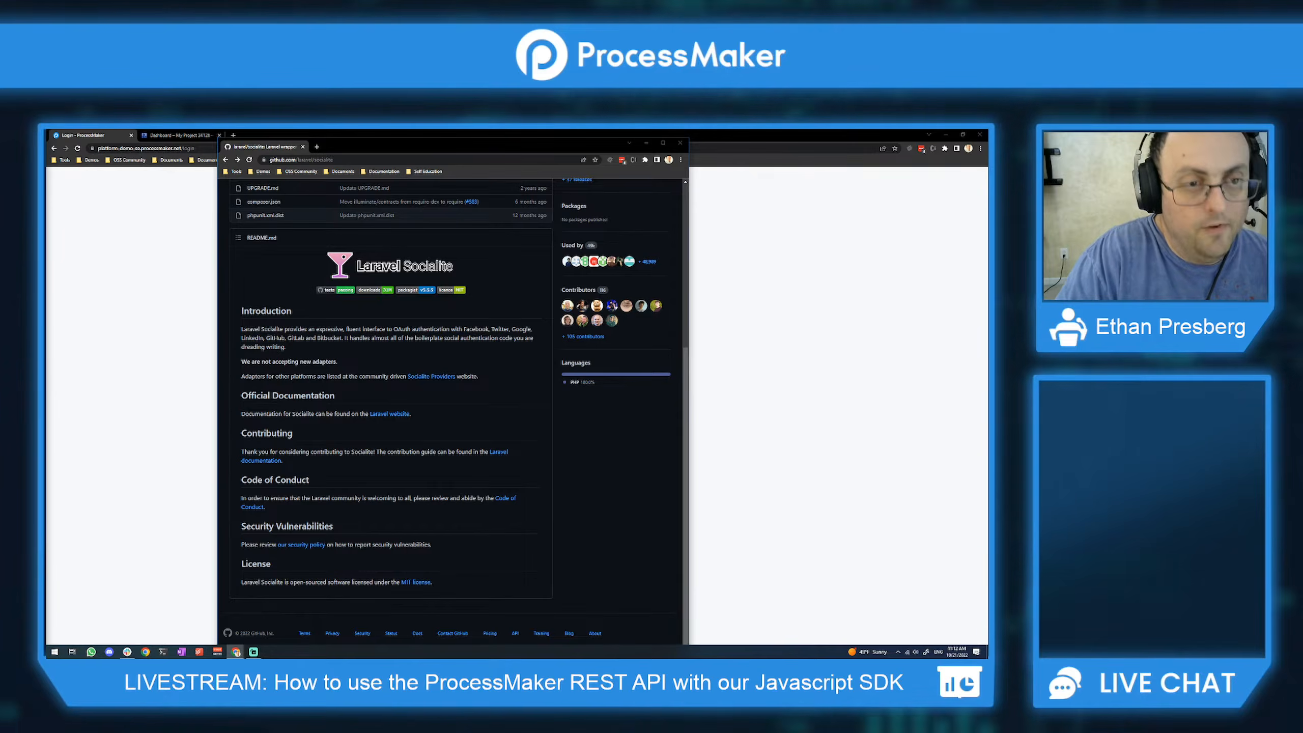
pyautogui.click(328, 160)
pyautogui.write('https://packagist.org/packages/socialiteproviders/')
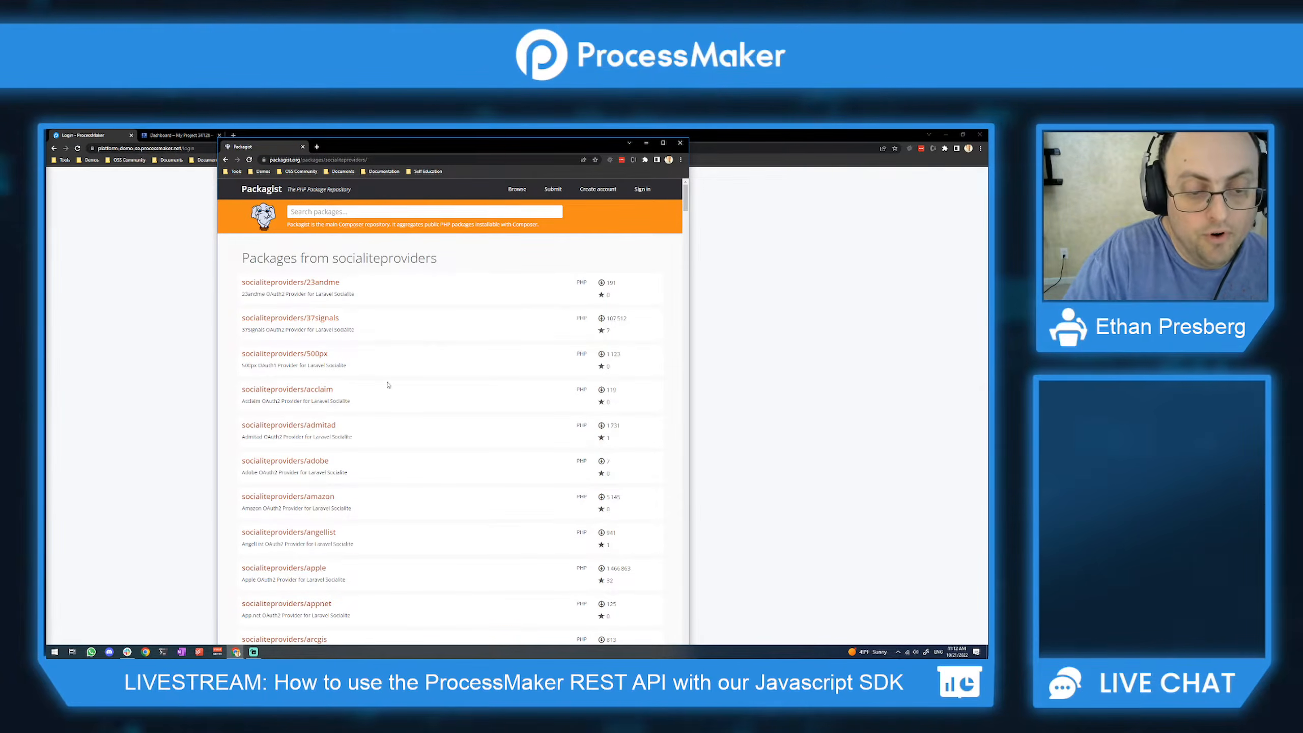
# Step: Scroll the socialiteproviders package list past google, then close the Packagist window
pyautogui.scroll(-8, 390, 384)
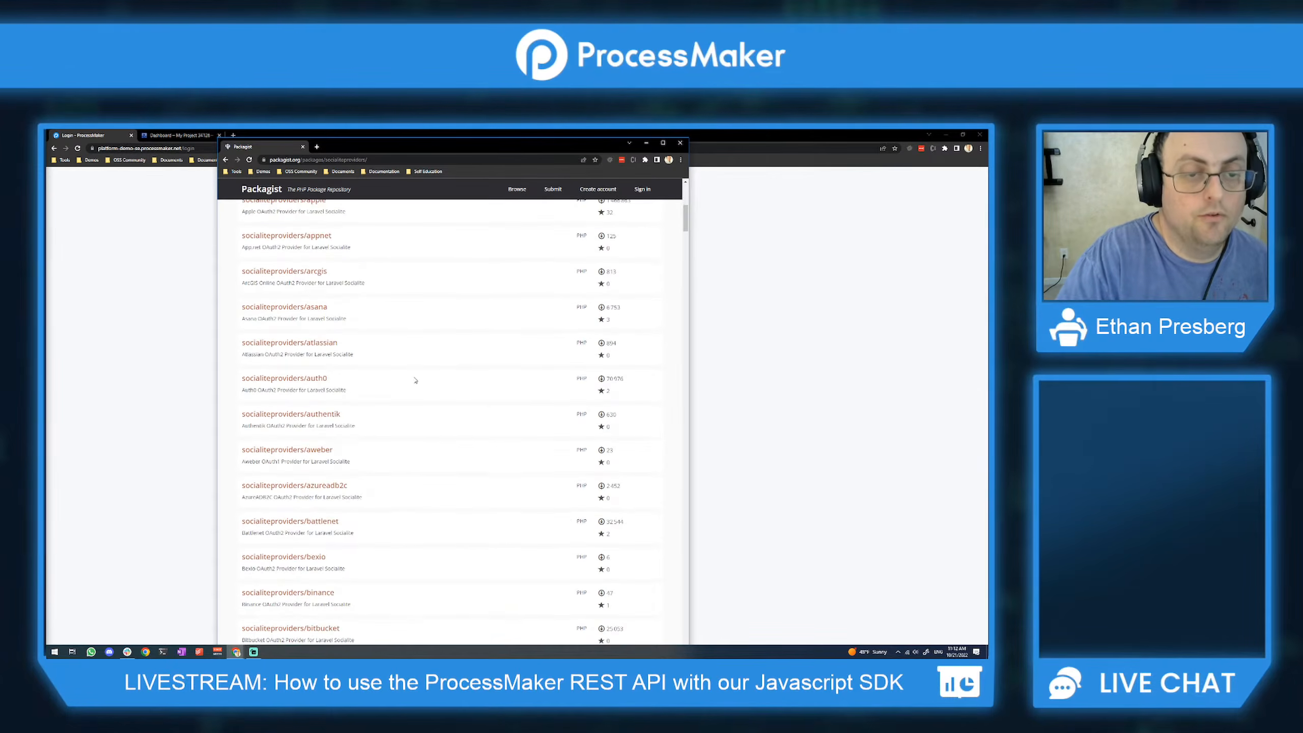
pyautogui.scroll(-3, 415, 376)
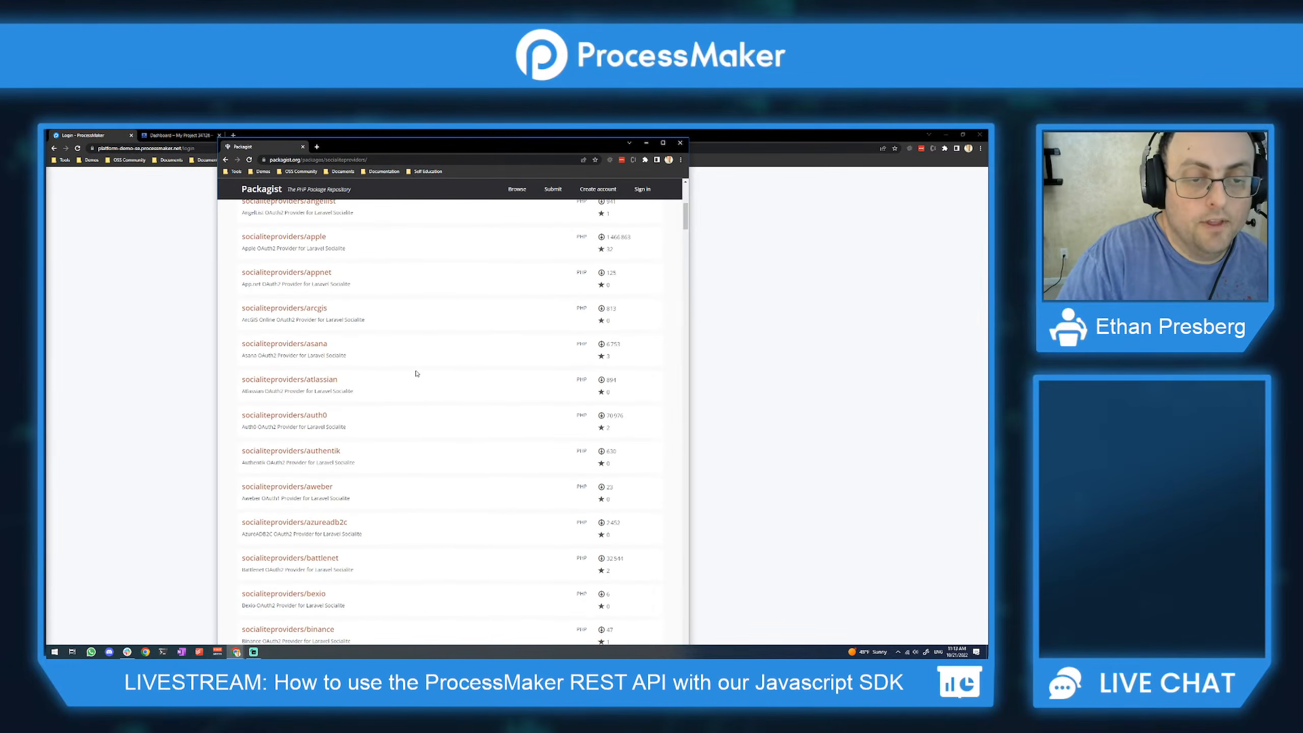
pyautogui.scroll(-6, 426, 368)
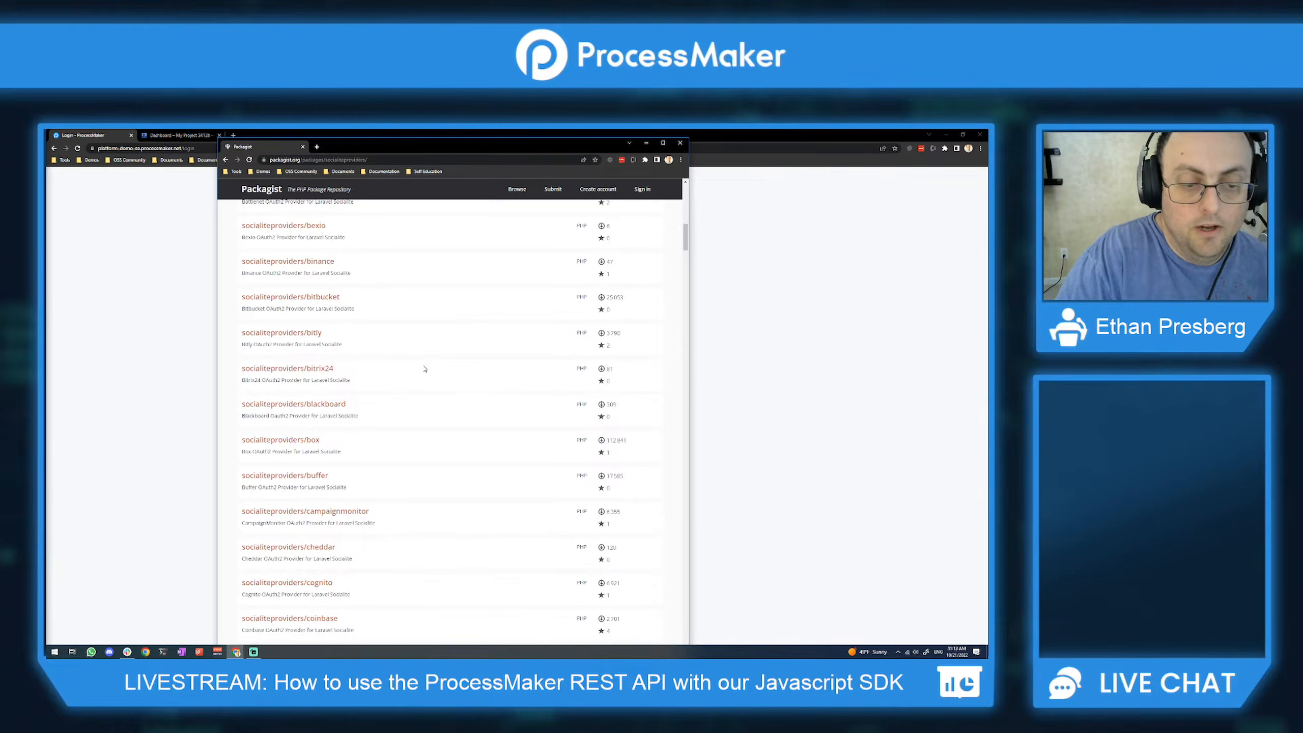
pyautogui.scroll(-8, 426, 380)
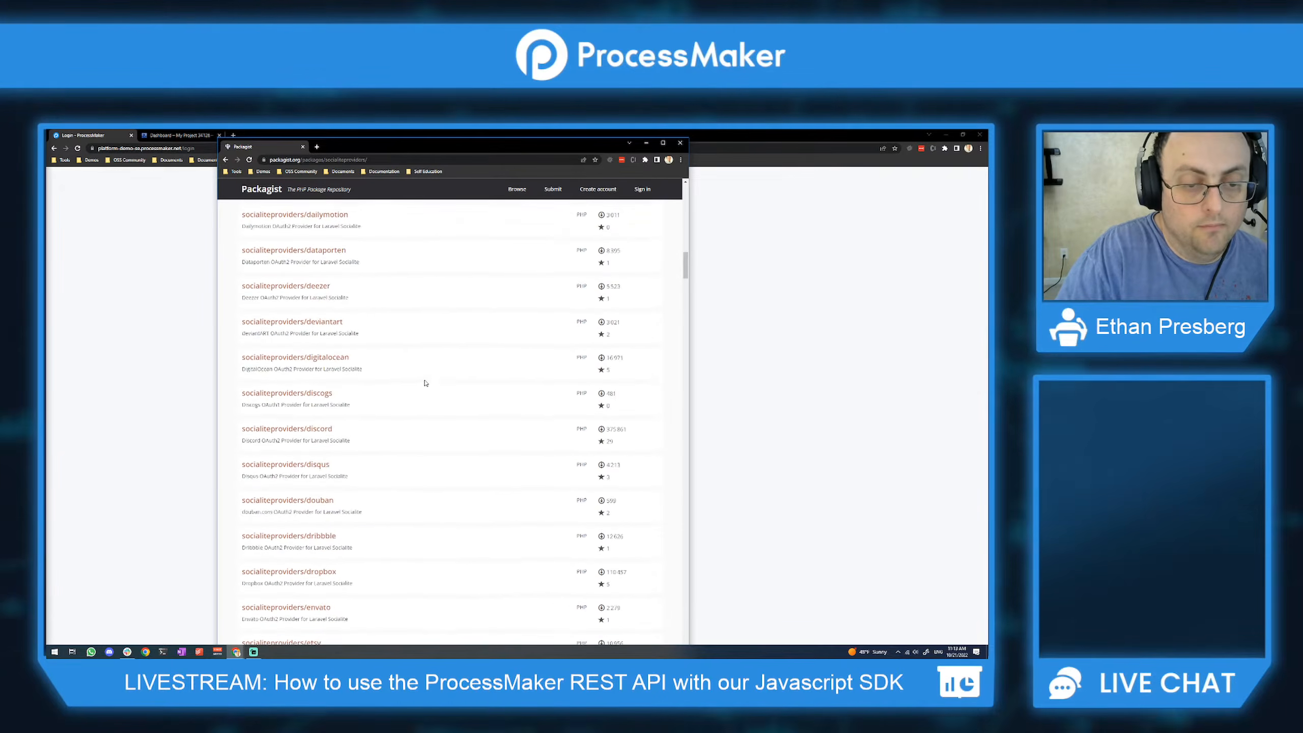
pyautogui.scroll(-7, 437, 372)
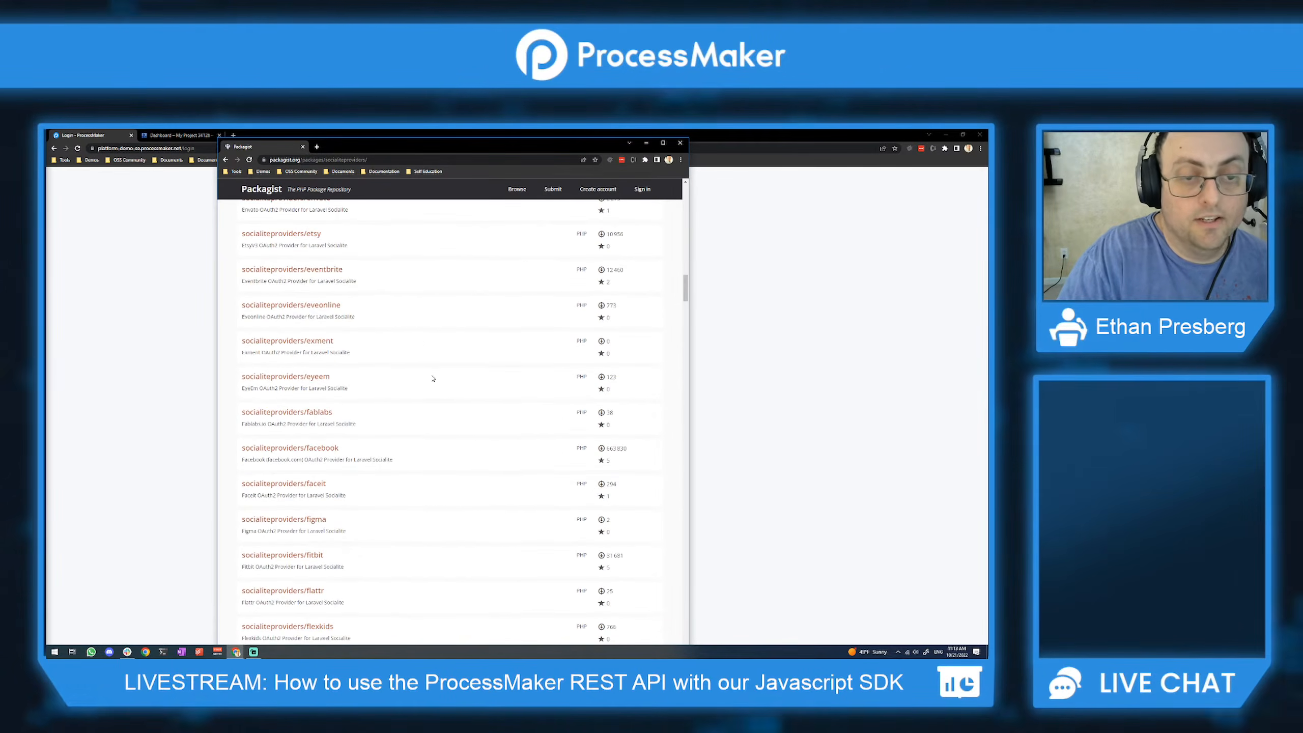
pyautogui.scroll(-7, 435, 369)
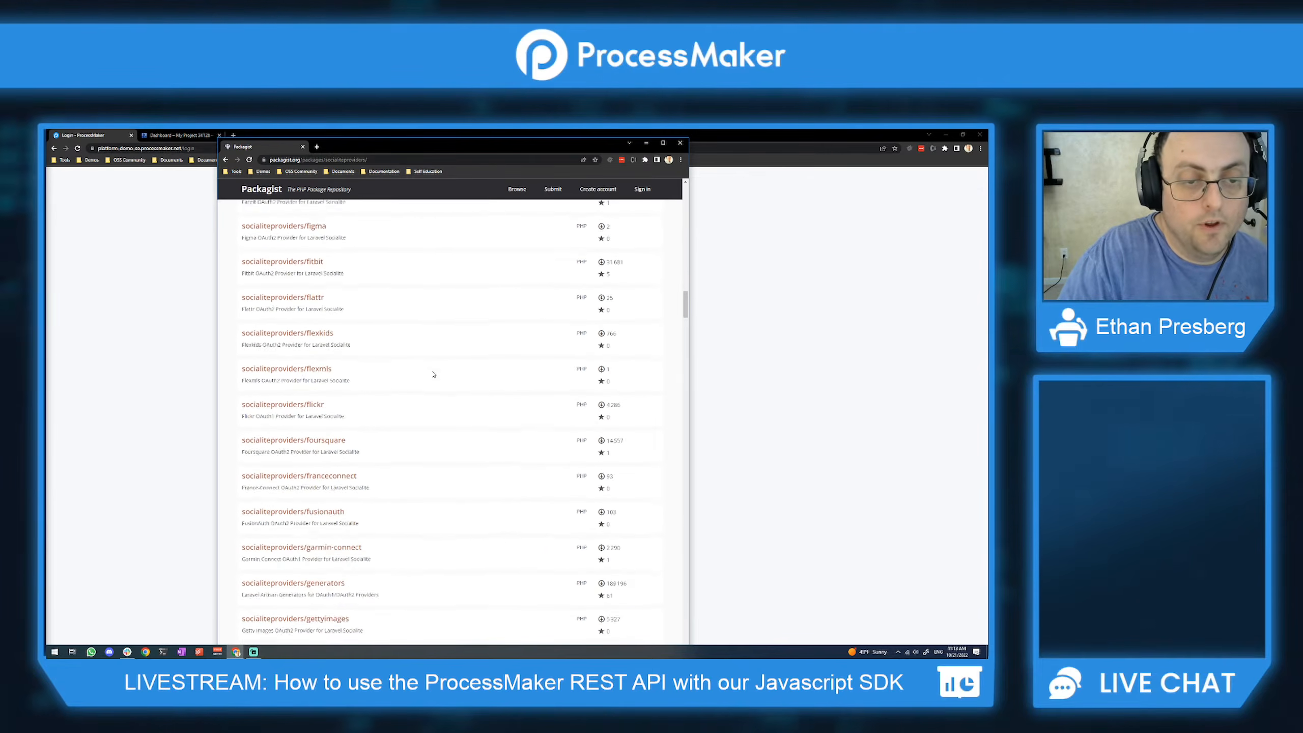
pyautogui.scroll(-3, 434, 370)
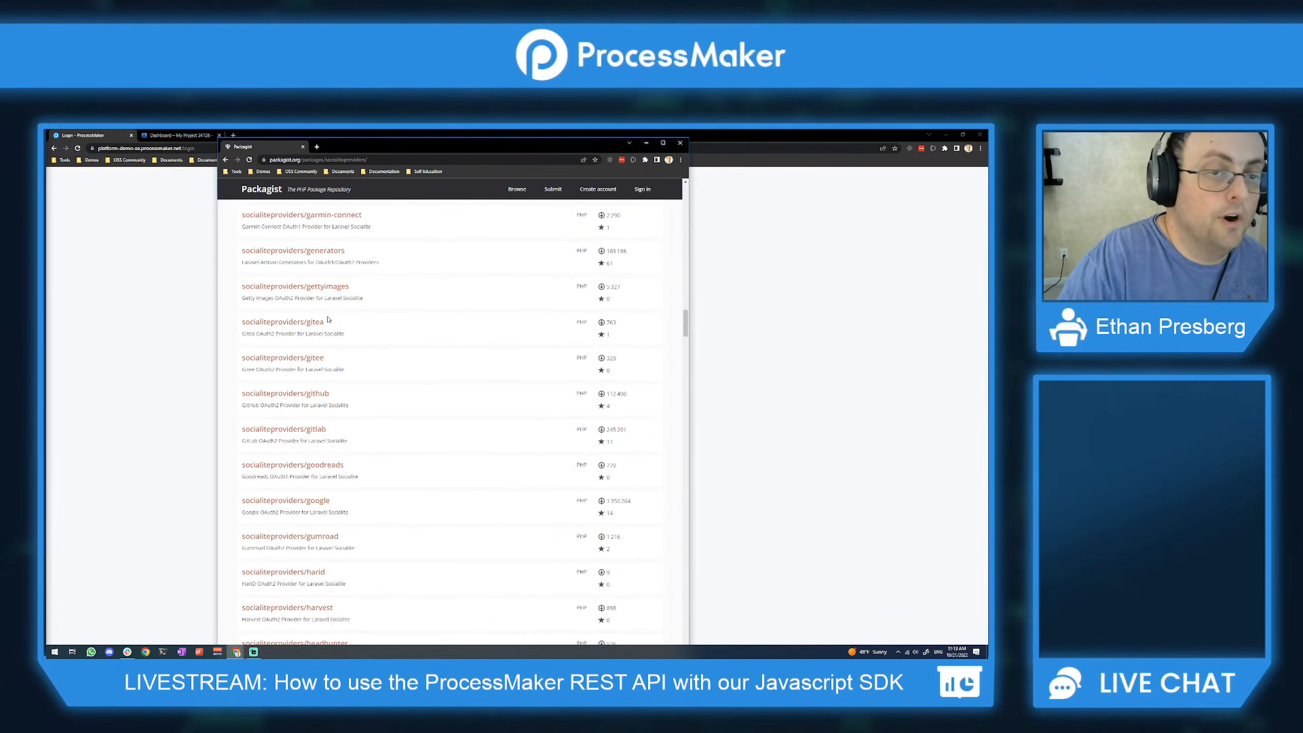
pyautogui.click(303, 147)
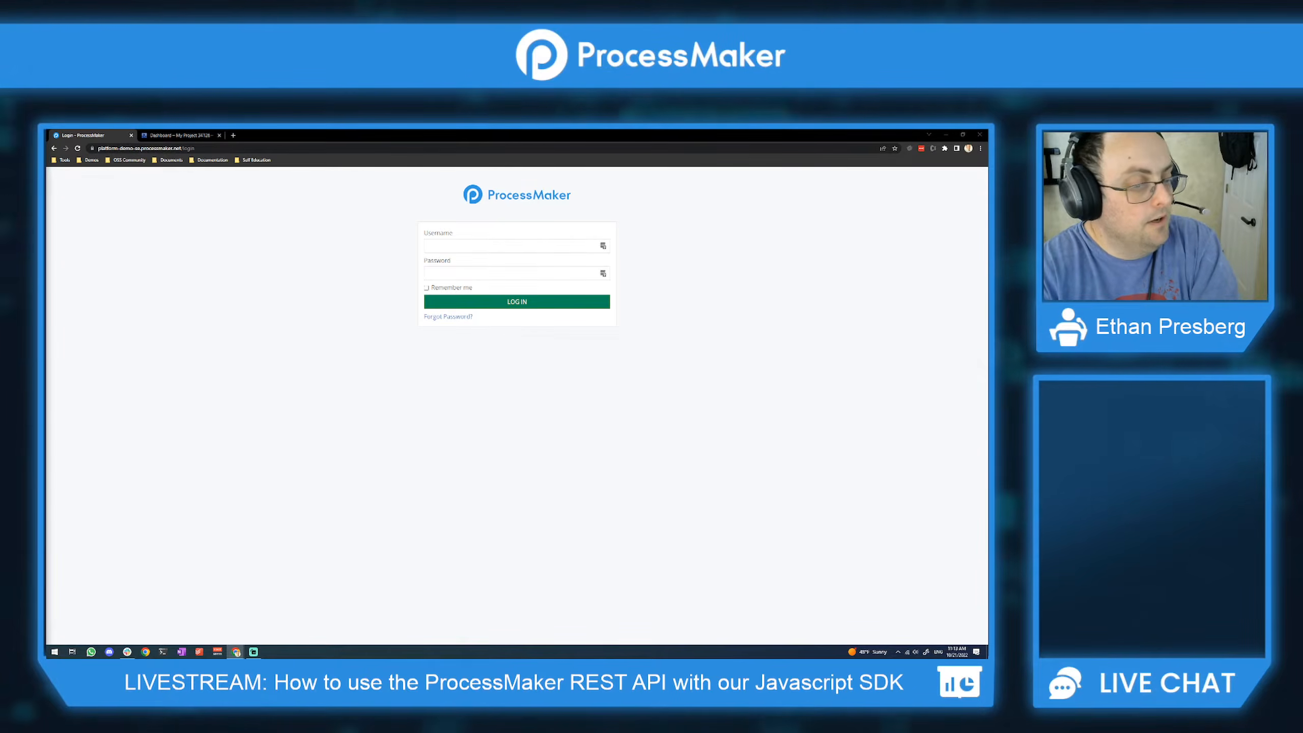
# Step: Log in to ProcessMaker with the username admin and the saved password
pyautogui.hotkey('alt', 'Tab')
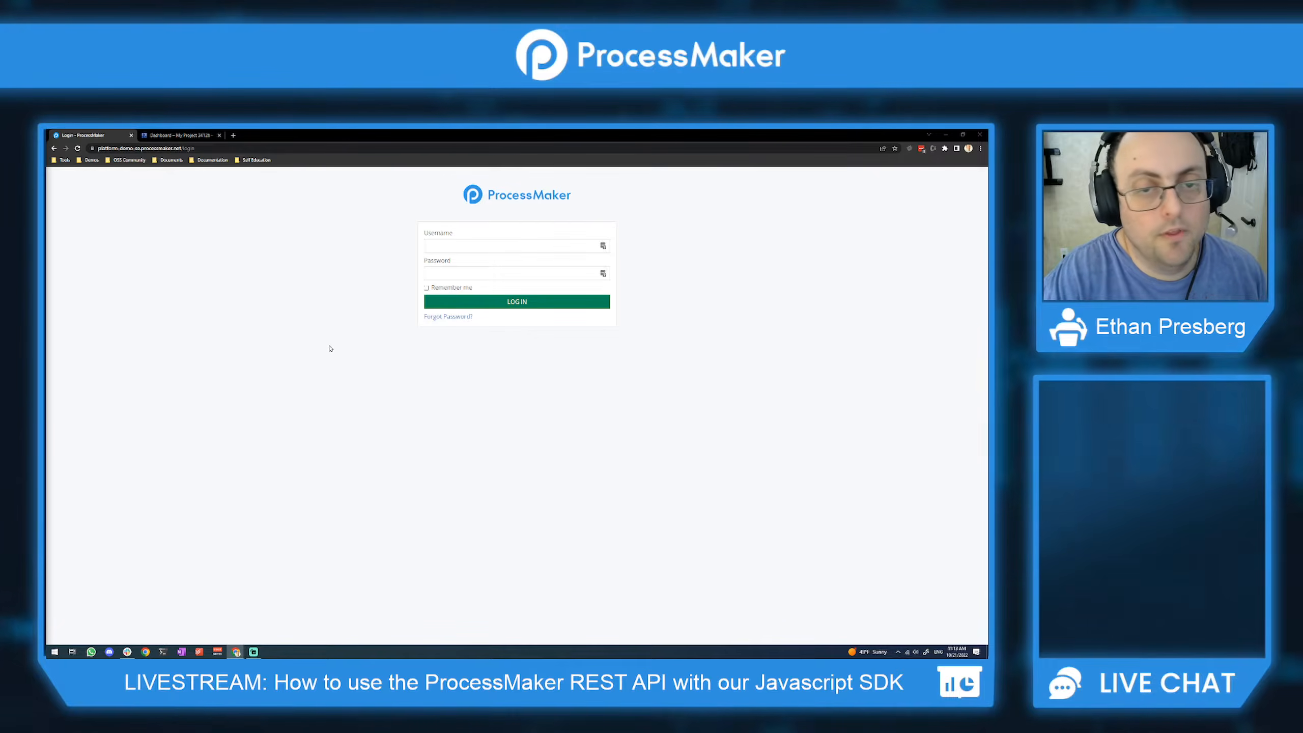
pyautogui.click(477, 247)
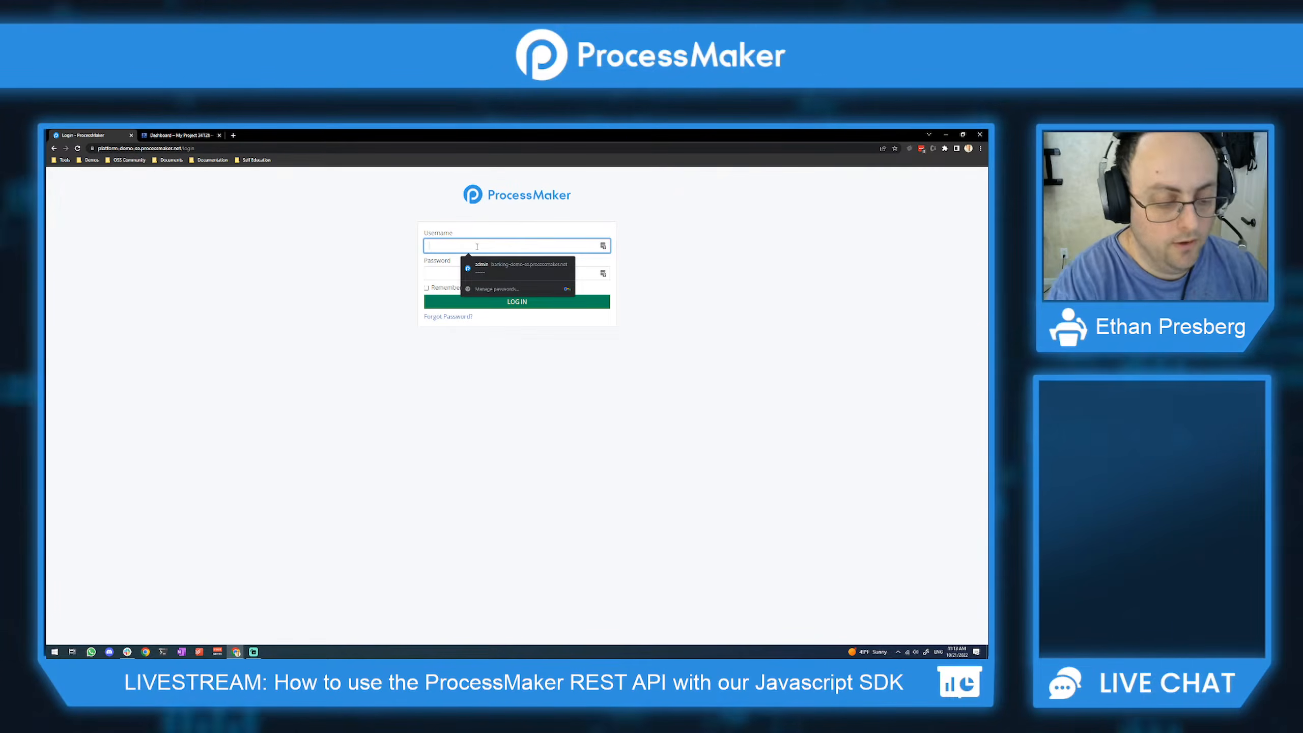
pyautogui.write('admin')
pyautogui.press('Tab')
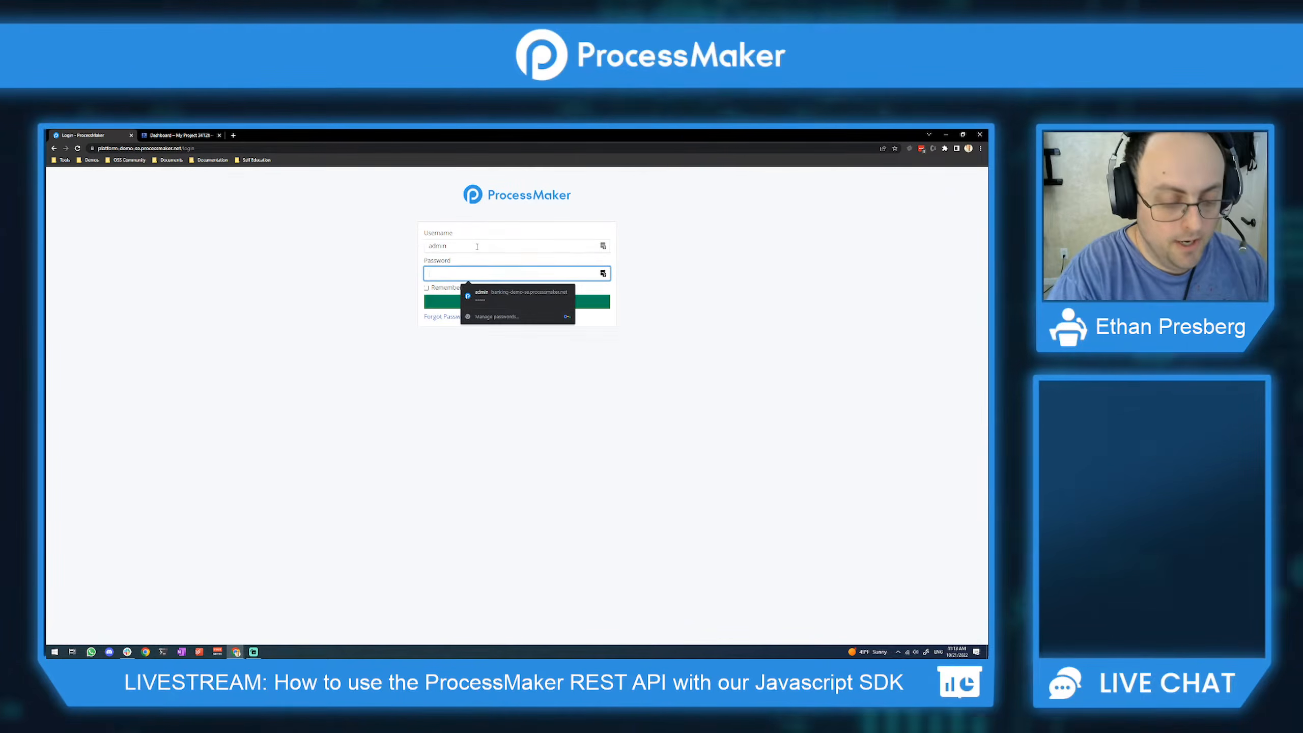
pyautogui.press('Return')
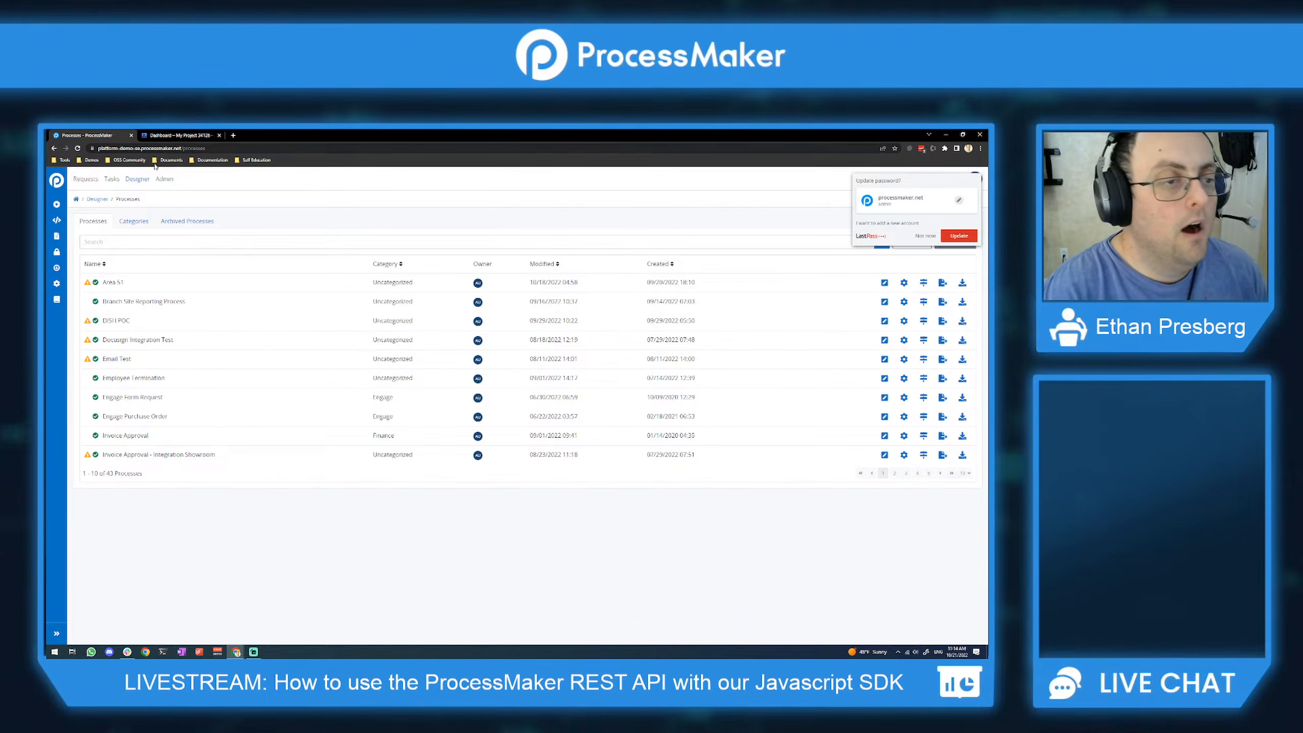
# Step: Go to Admin > Settings, expand the sidebar, dismiss the LastPass prompt, and show SSO settings
pyautogui.click(166, 181)
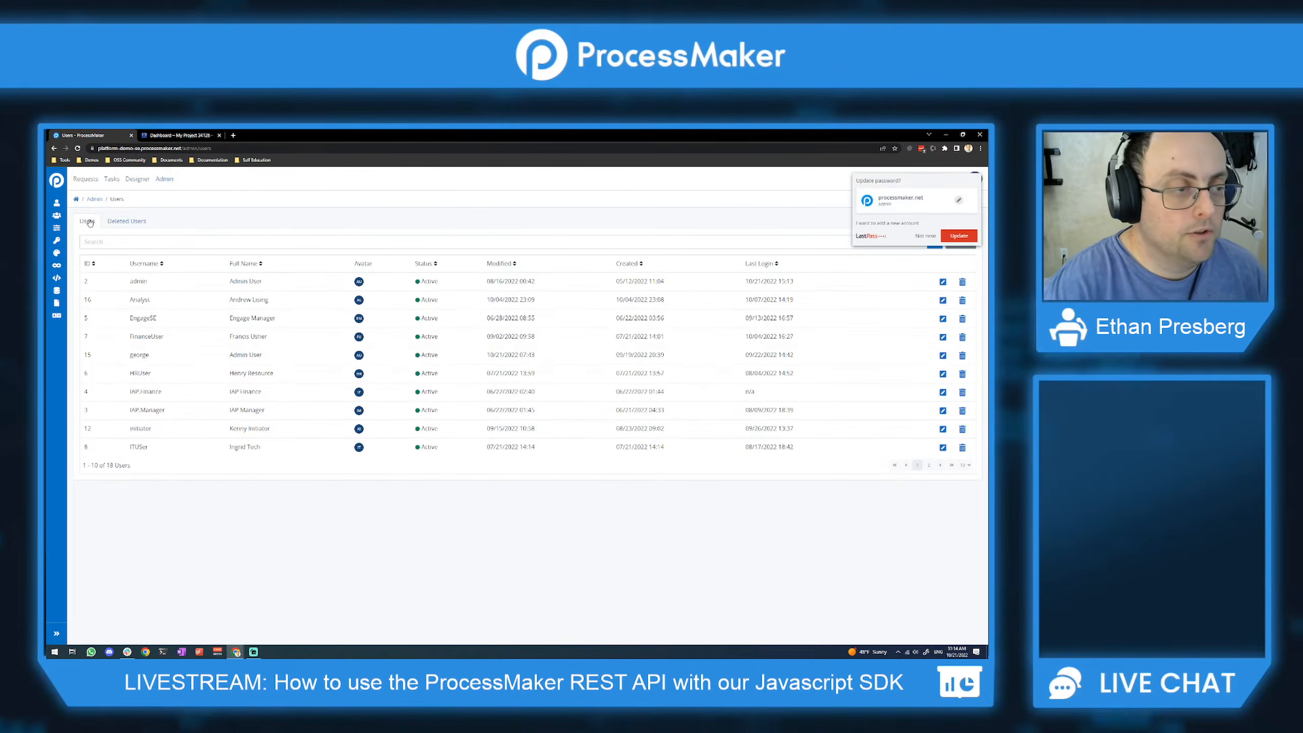
pyautogui.click(62, 227)
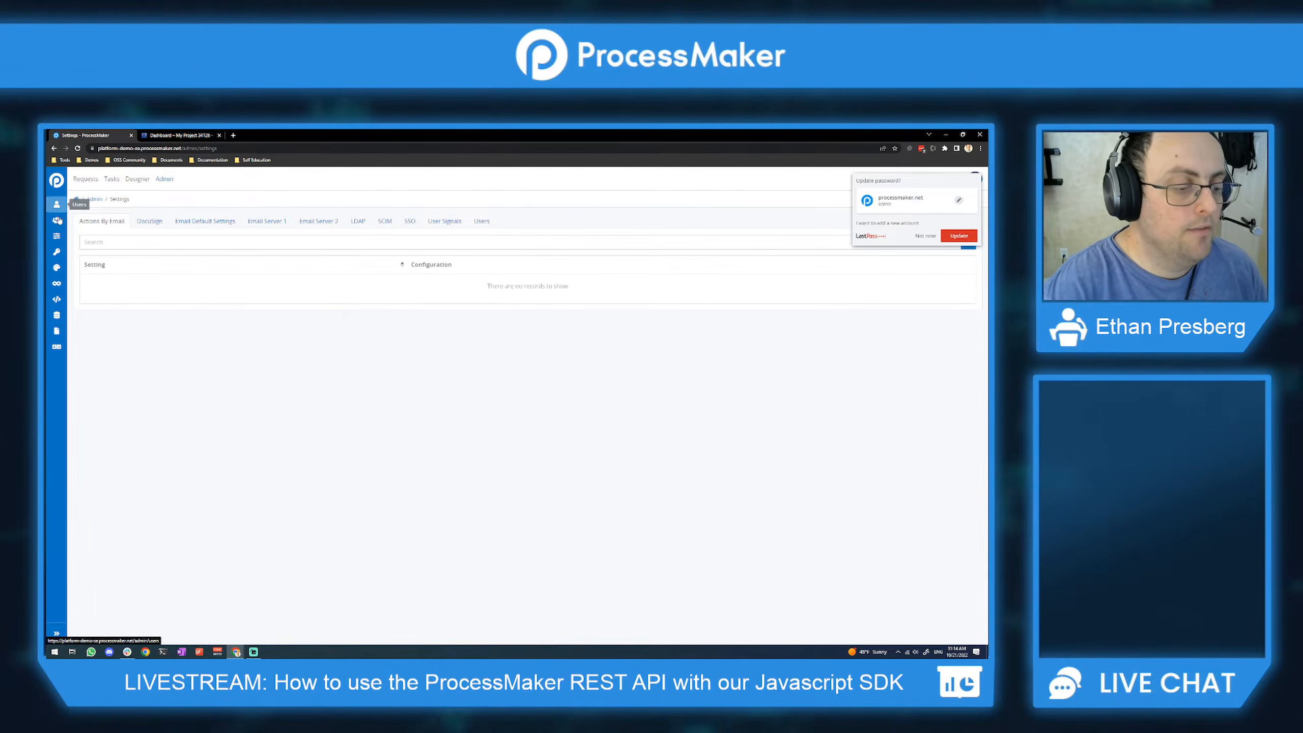
pyautogui.click(57, 634)
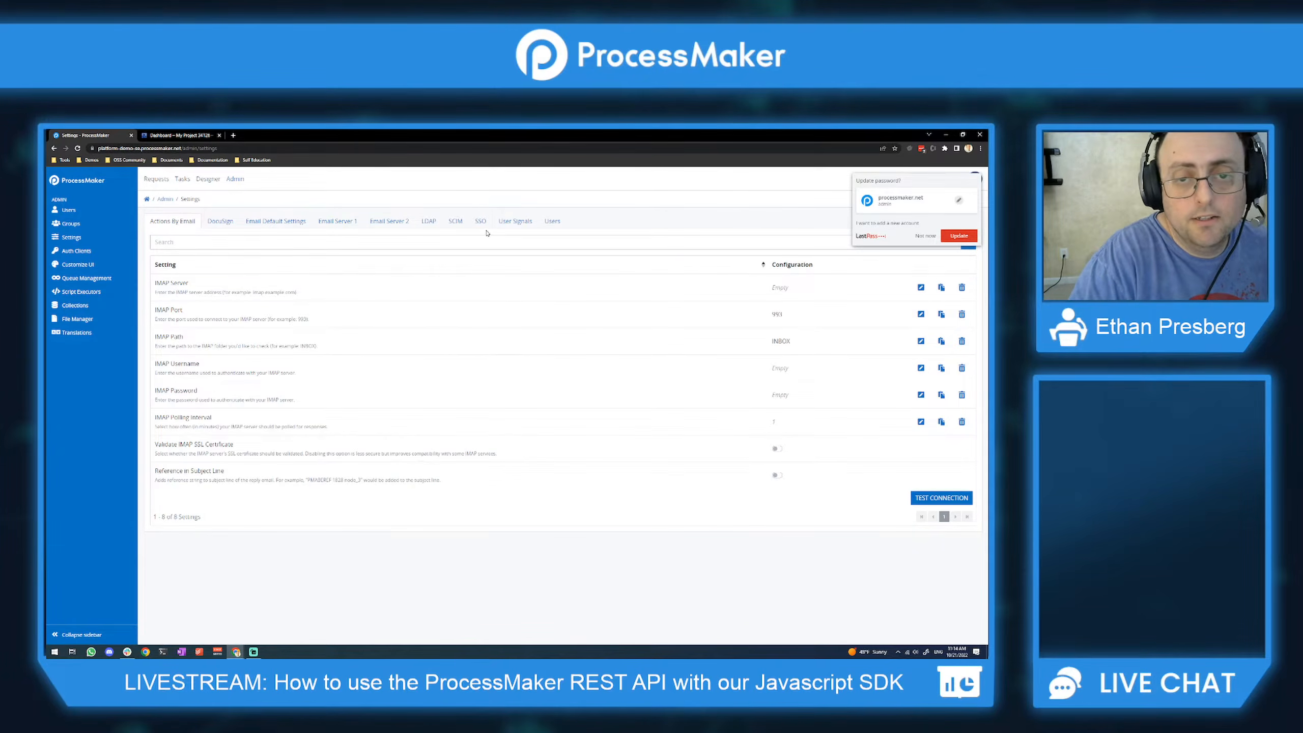
pyautogui.click(925, 237)
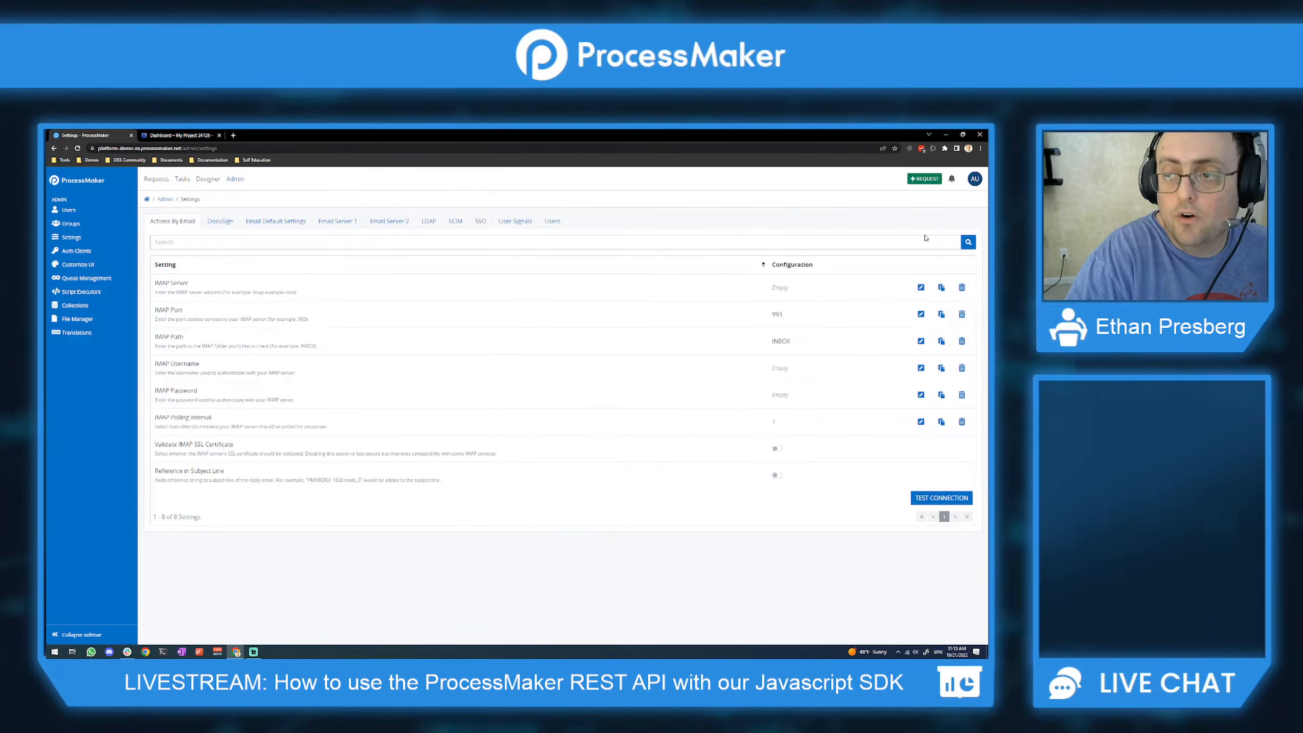
pyautogui.click(480, 222)
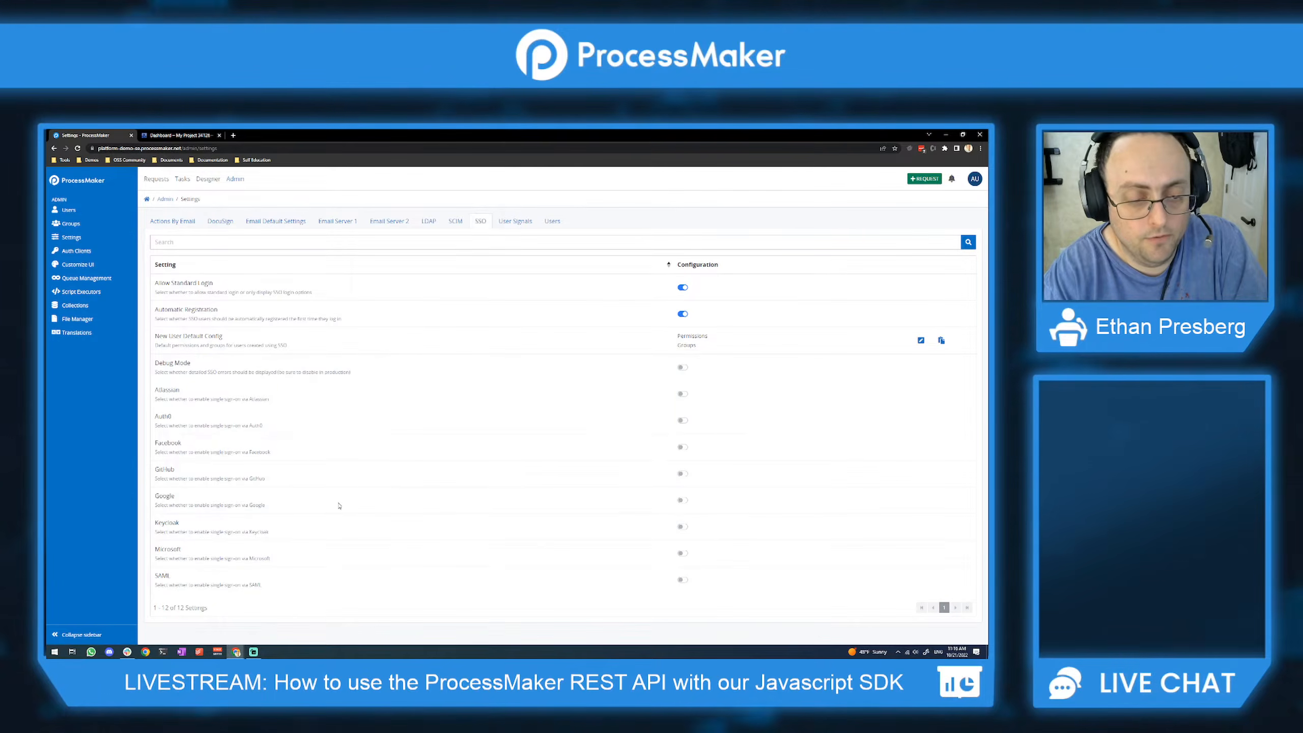
# Step: Turn on Google sign-on, view the empty SSO - Google settings, then switch to Google Cloud
pyautogui.click(681, 501)
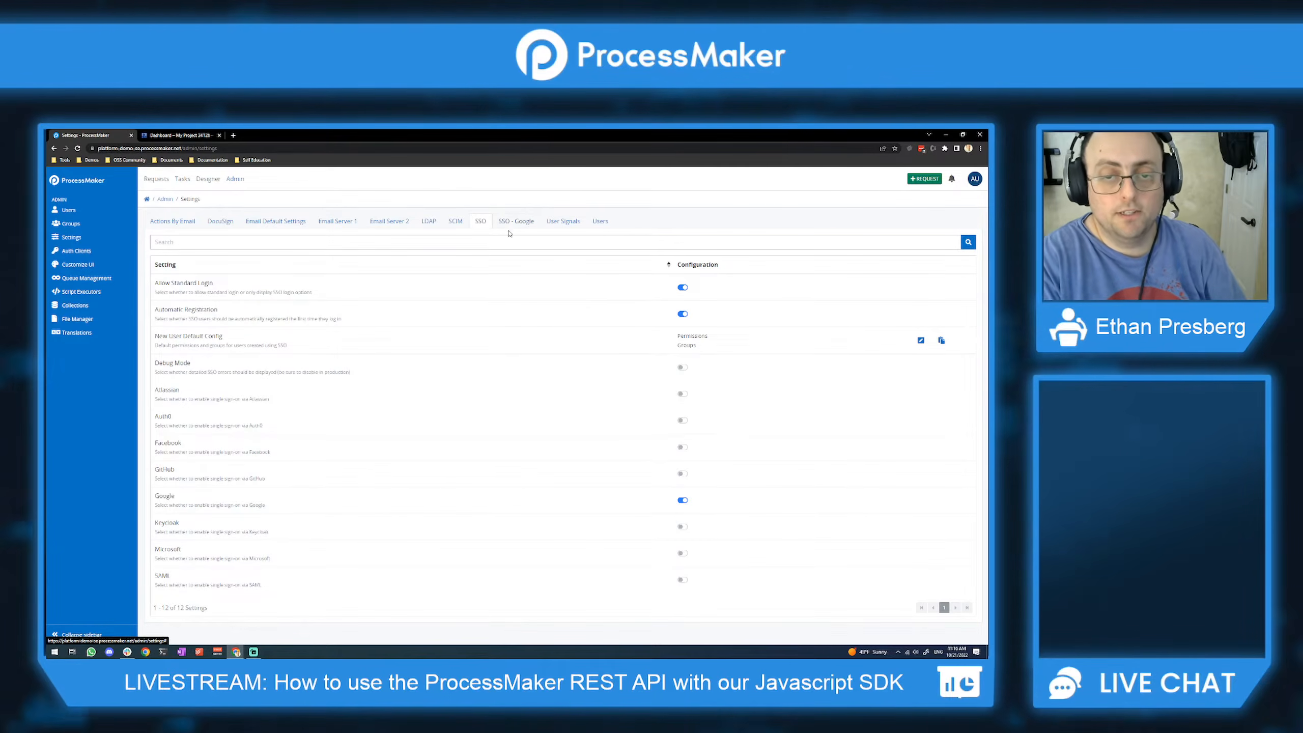
pyautogui.click(515, 222)
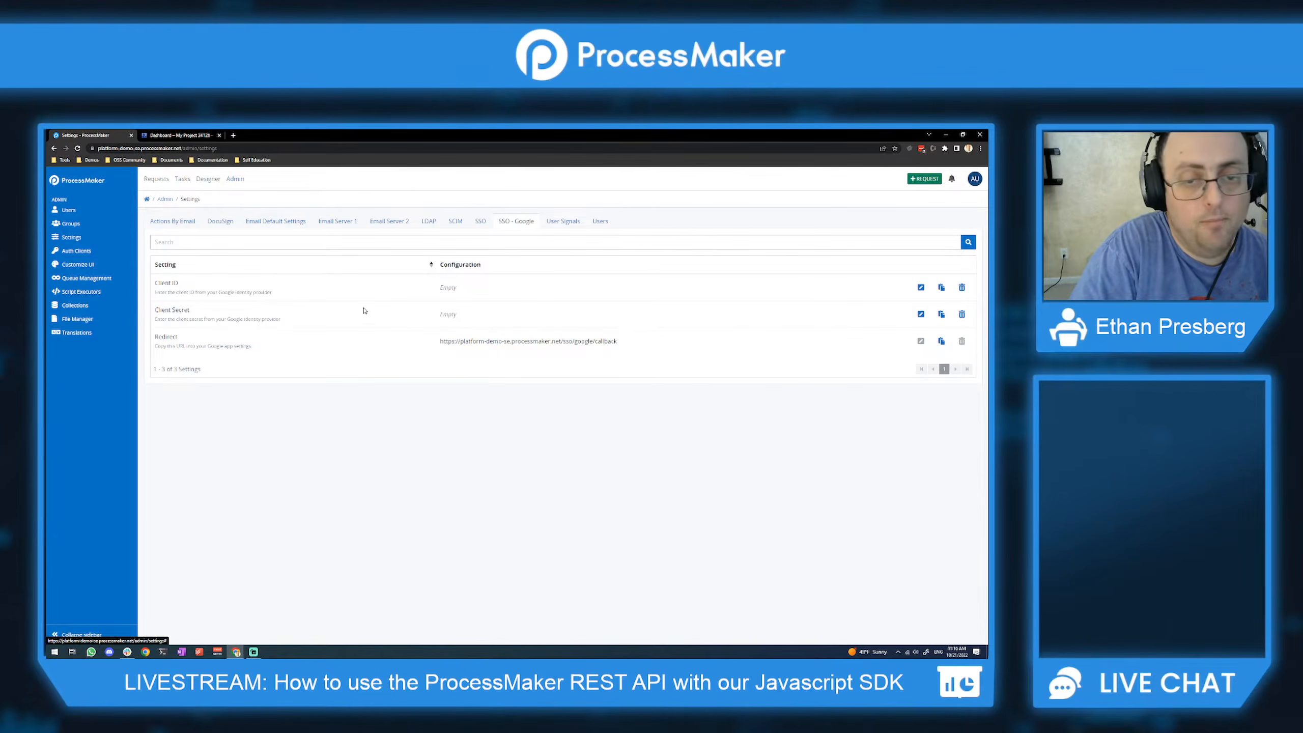
pyautogui.click(196, 135)
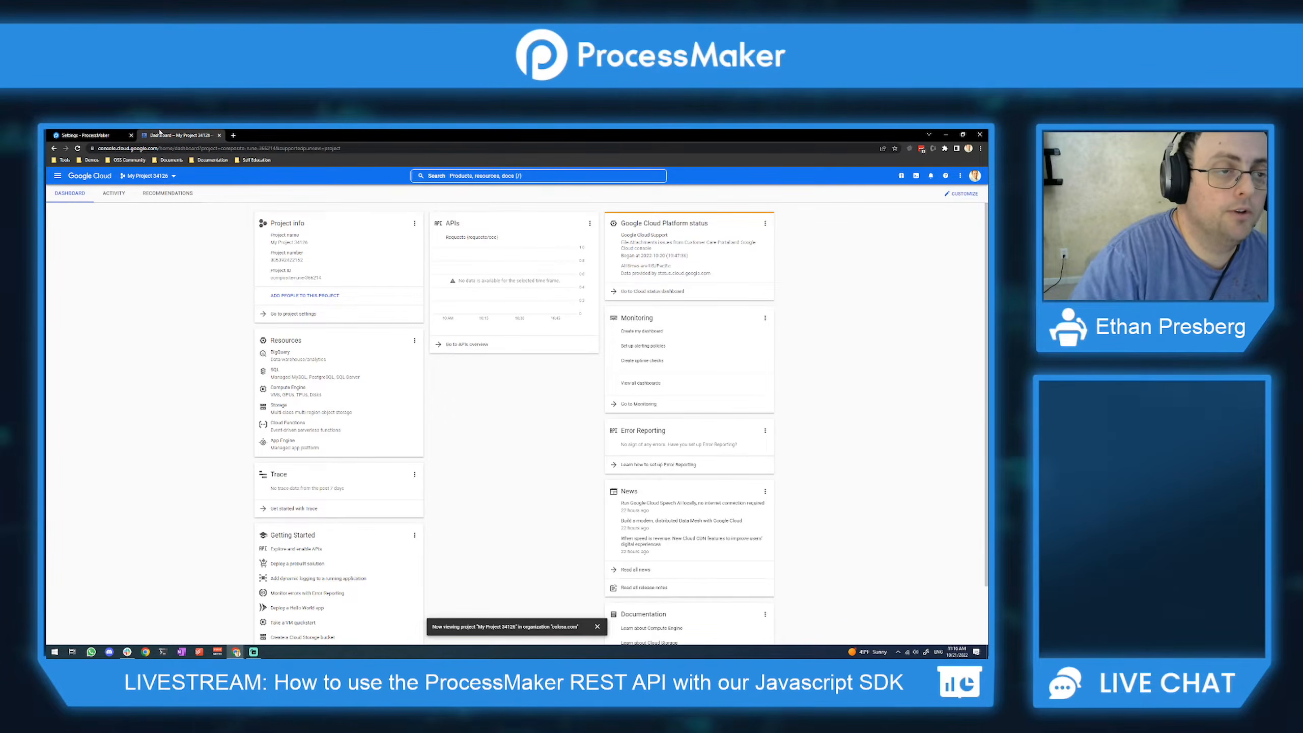
# Step: Create a Google Cloud project named Livestream and bring up the APIs & Services menu
pyautogui.click(152, 178)
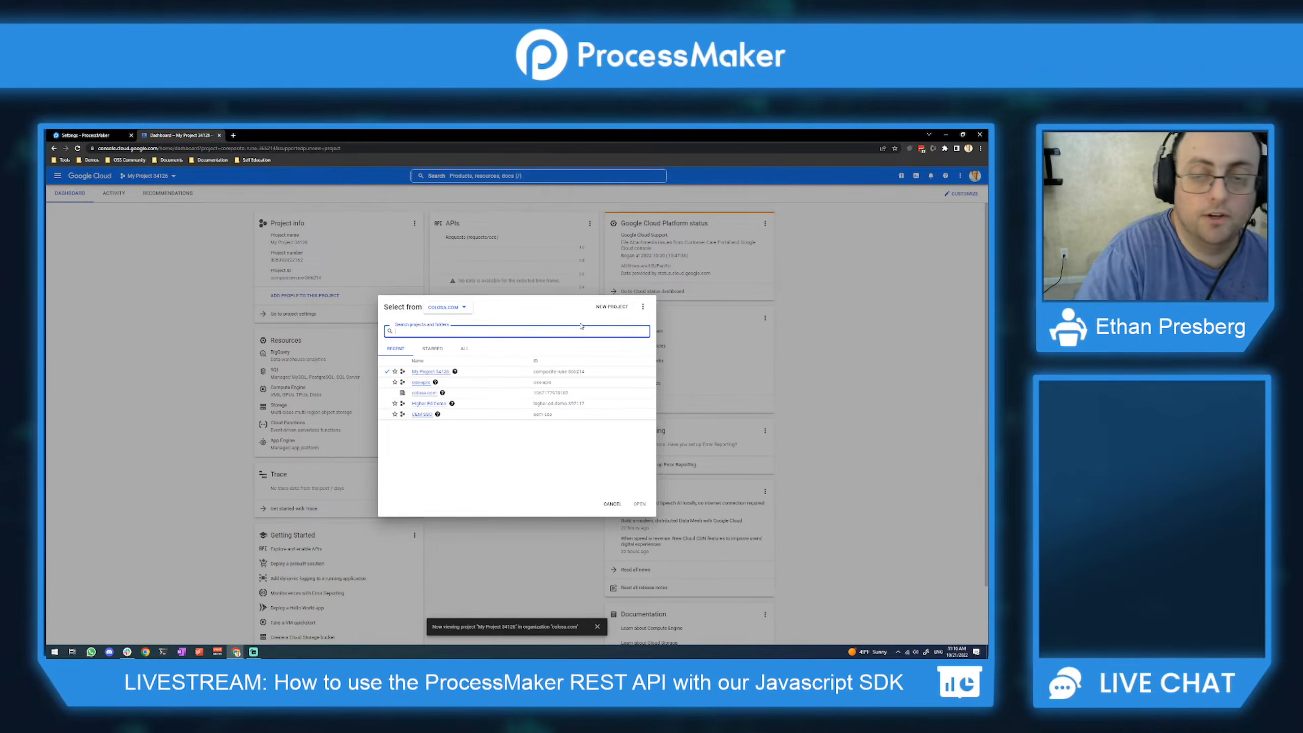
pyautogui.click(609, 310)
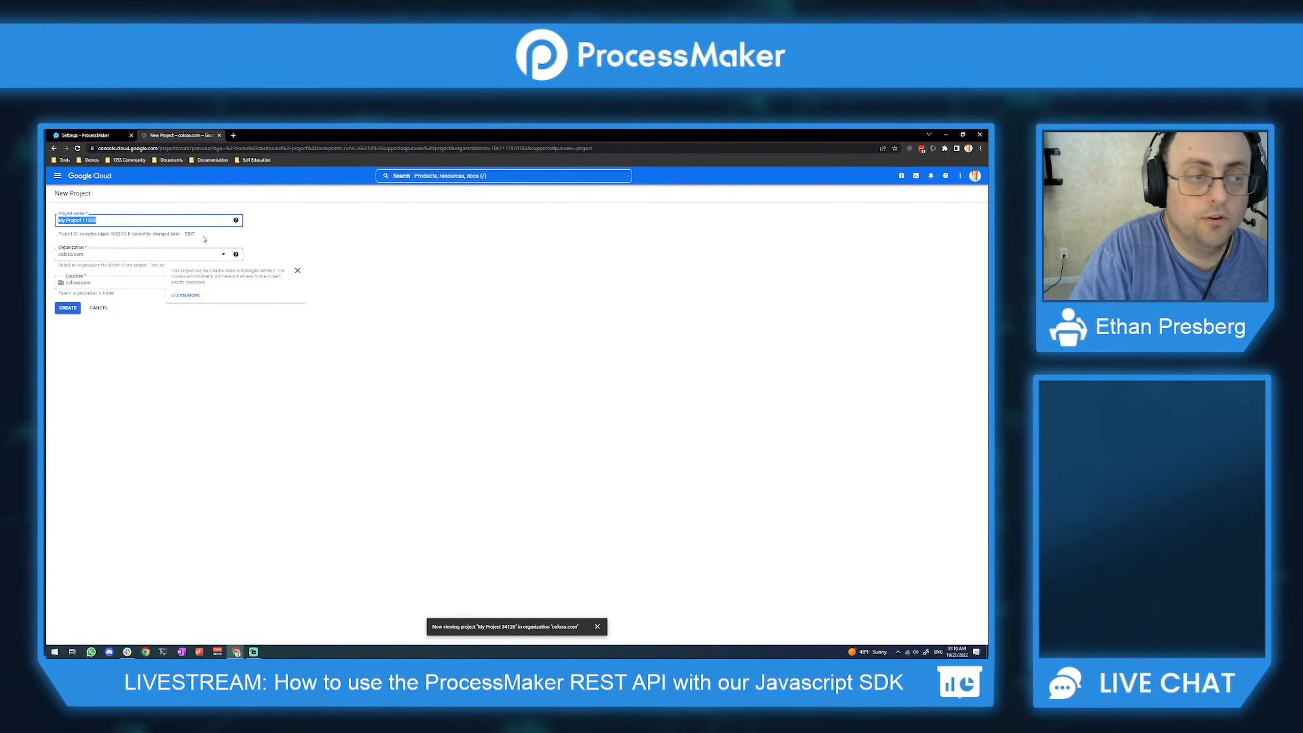
pyautogui.click(108, 220)
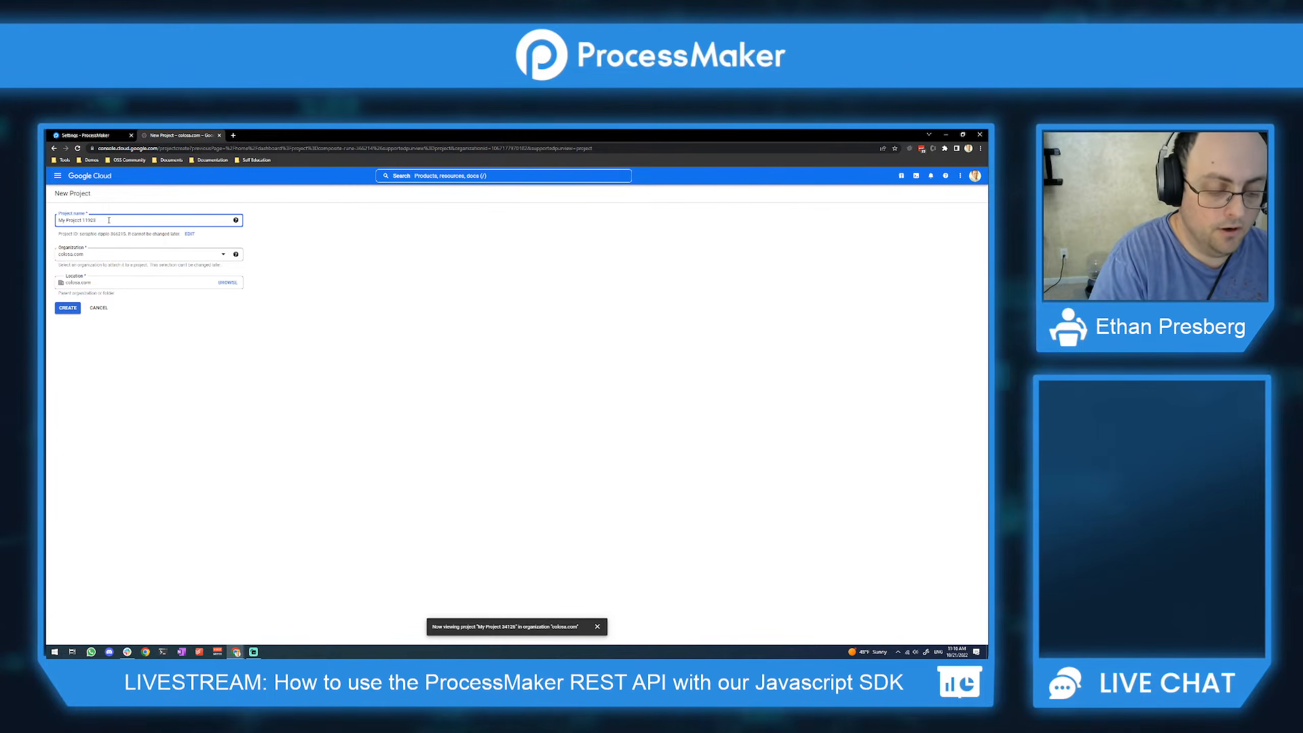
pyautogui.hotkey('ctrl', 'a')
pyautogui.write('Livestream')
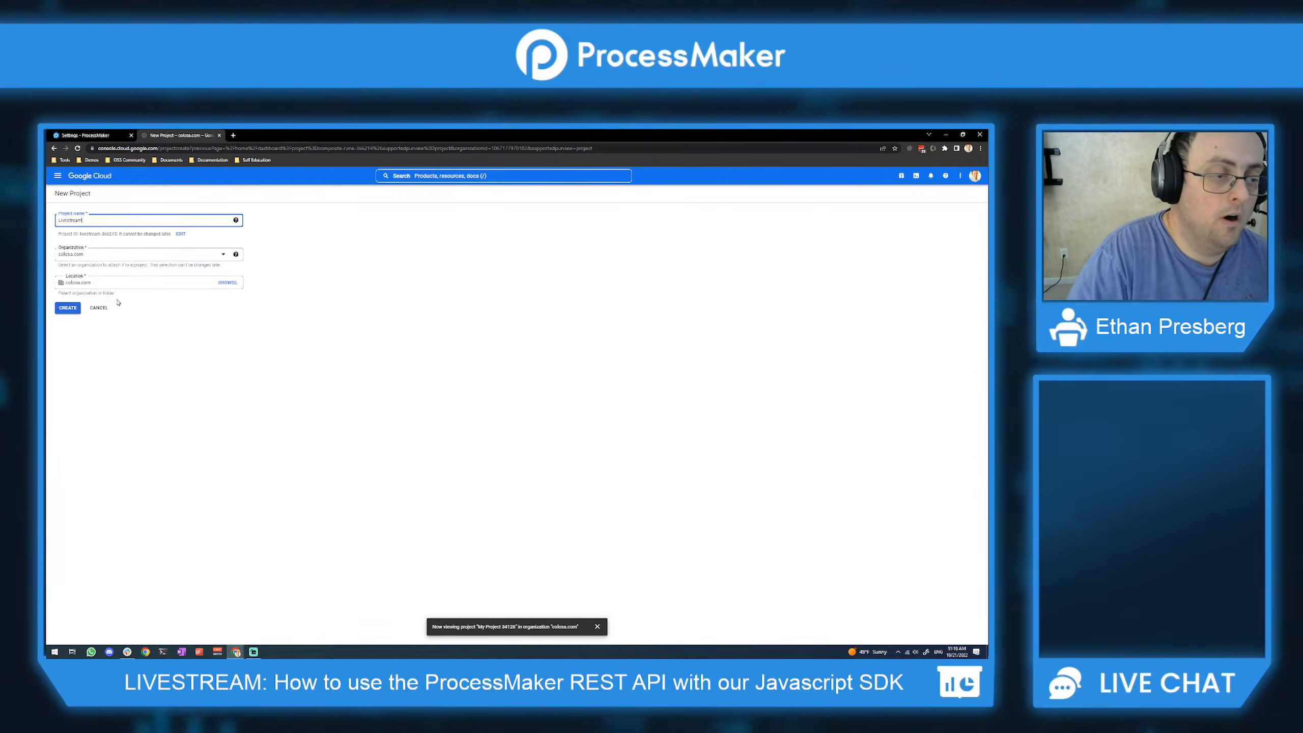
pyautogui.click(70, 309)
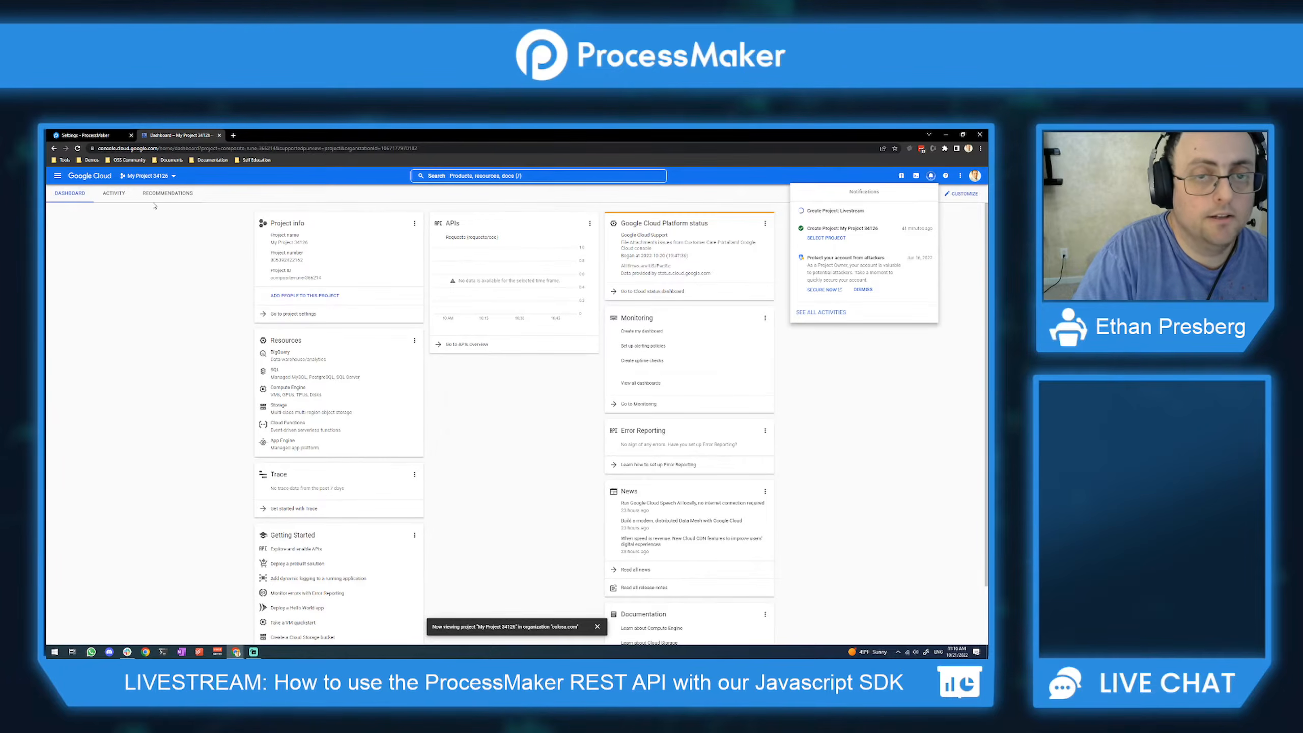
pyautogui.click(58, 176)
pyautogui.moveTo(115, 285)
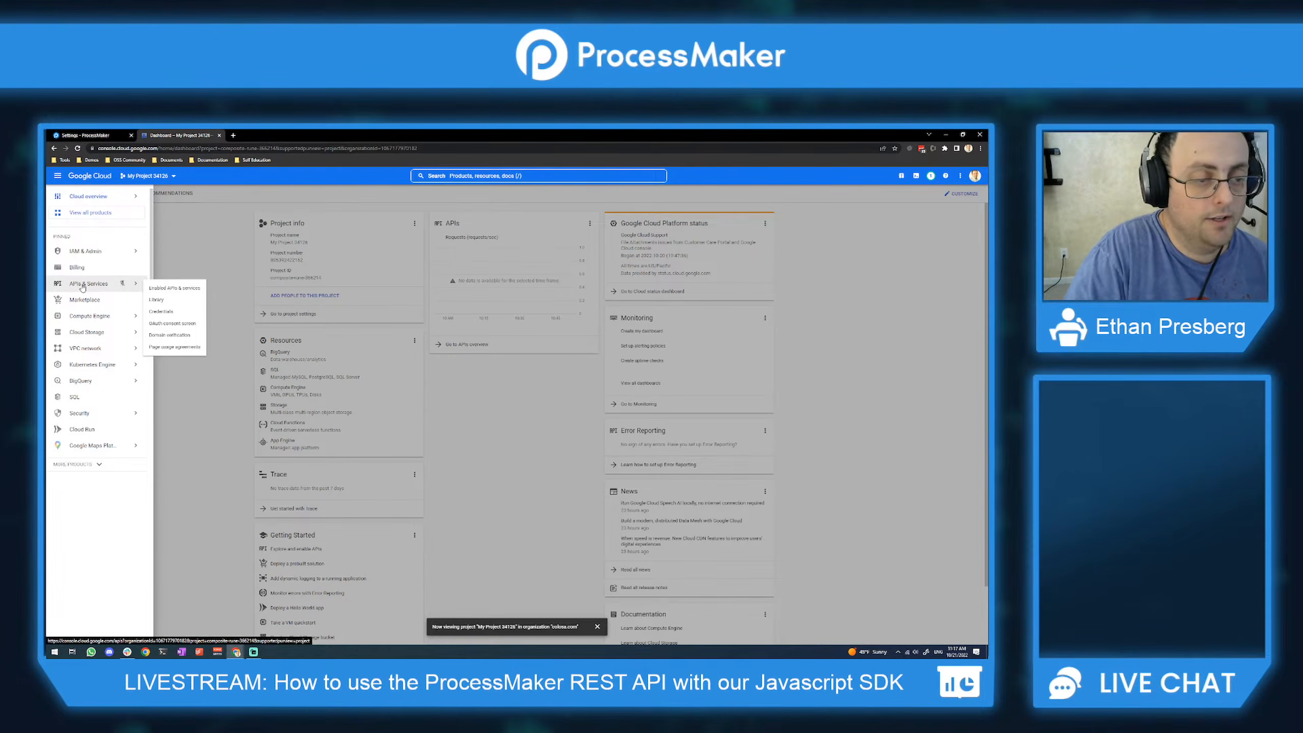
# Step: On the OAuth consent screen, select the Livestream project and create it with Internal user type
pyautogui.click(163, 326)
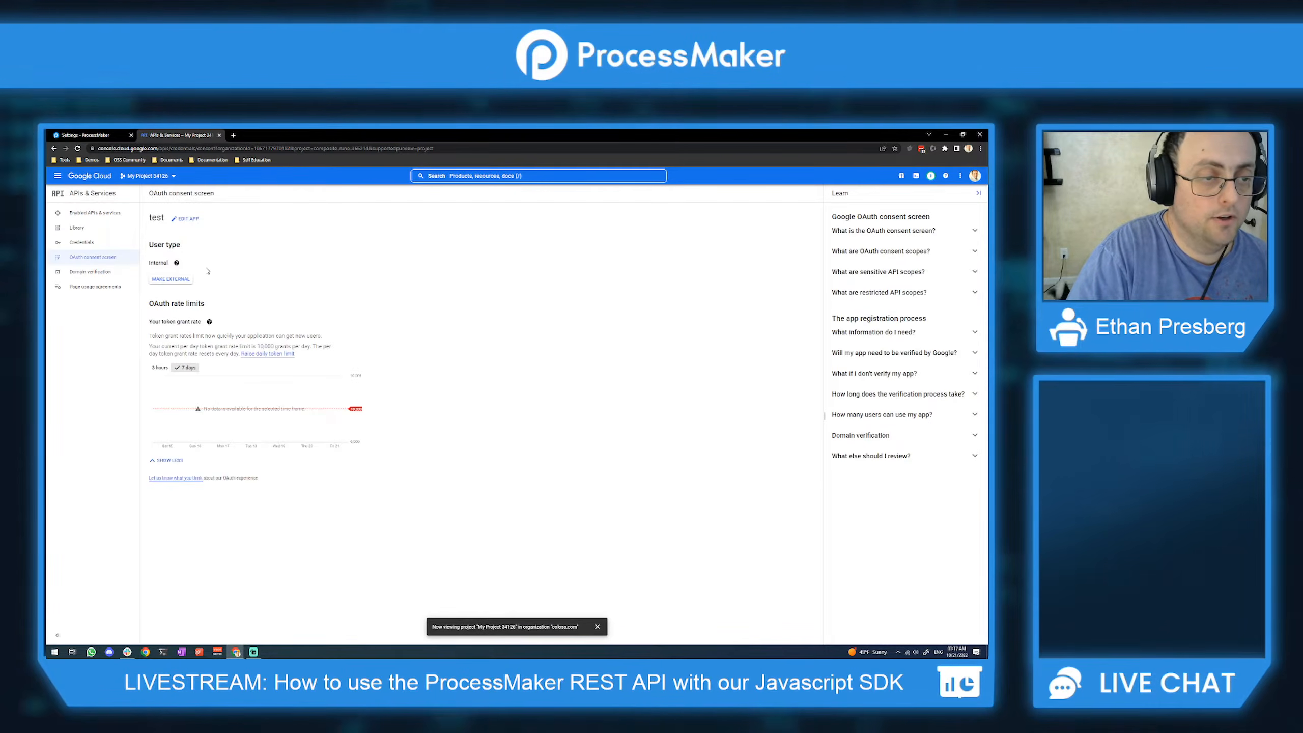
pyautogui.click(177, 222)
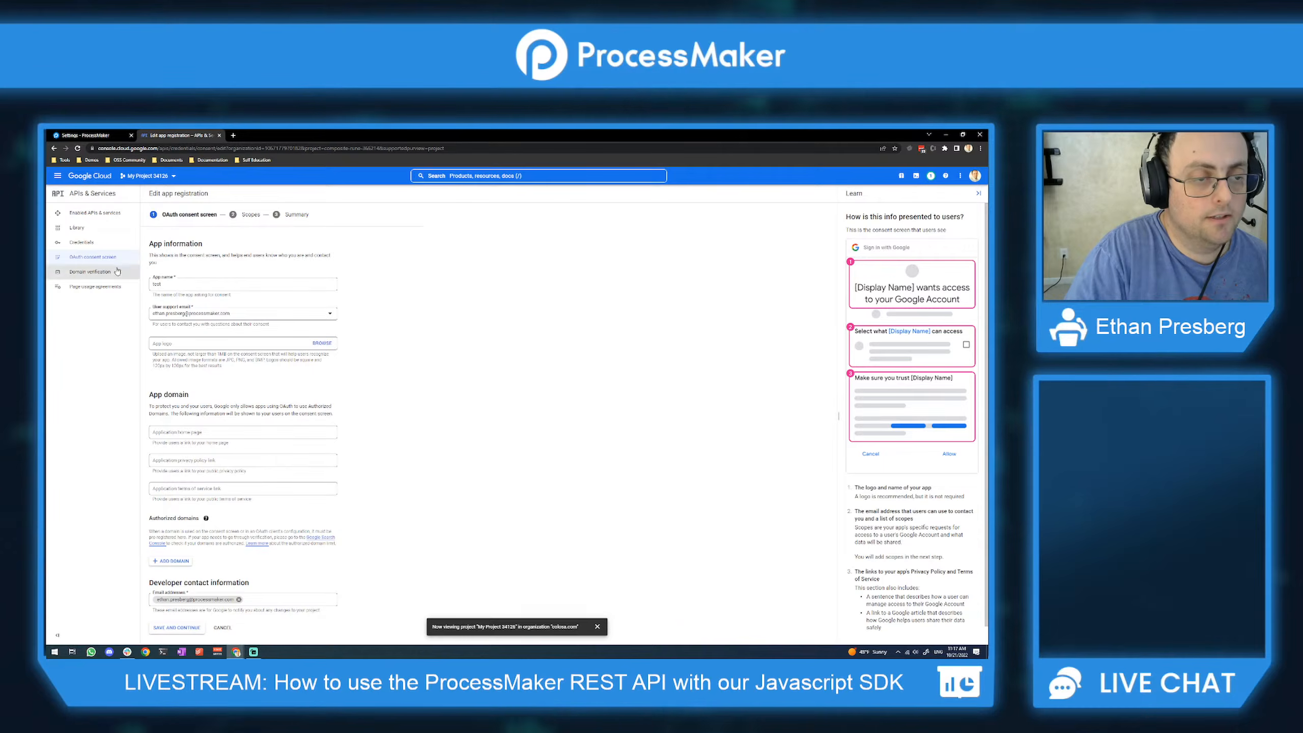
pyautogui.click(196, 288)
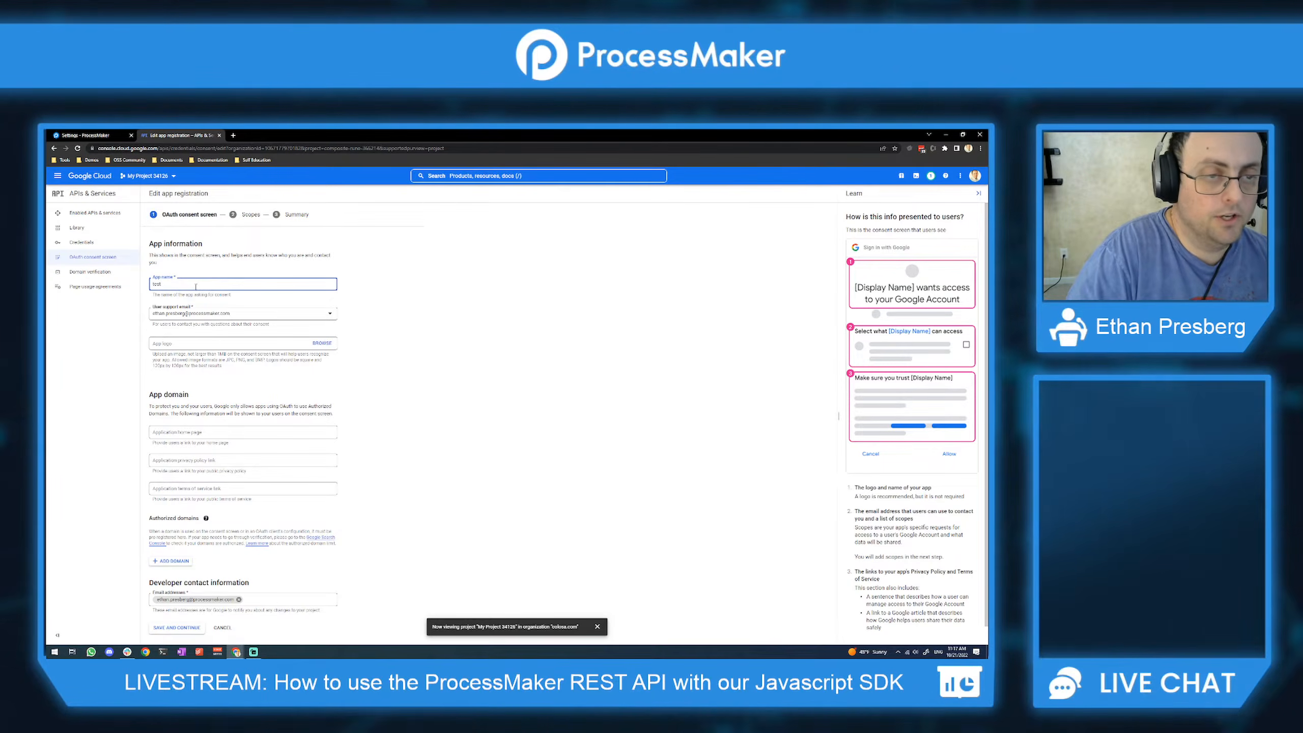
pyautogui.click(148, 175)
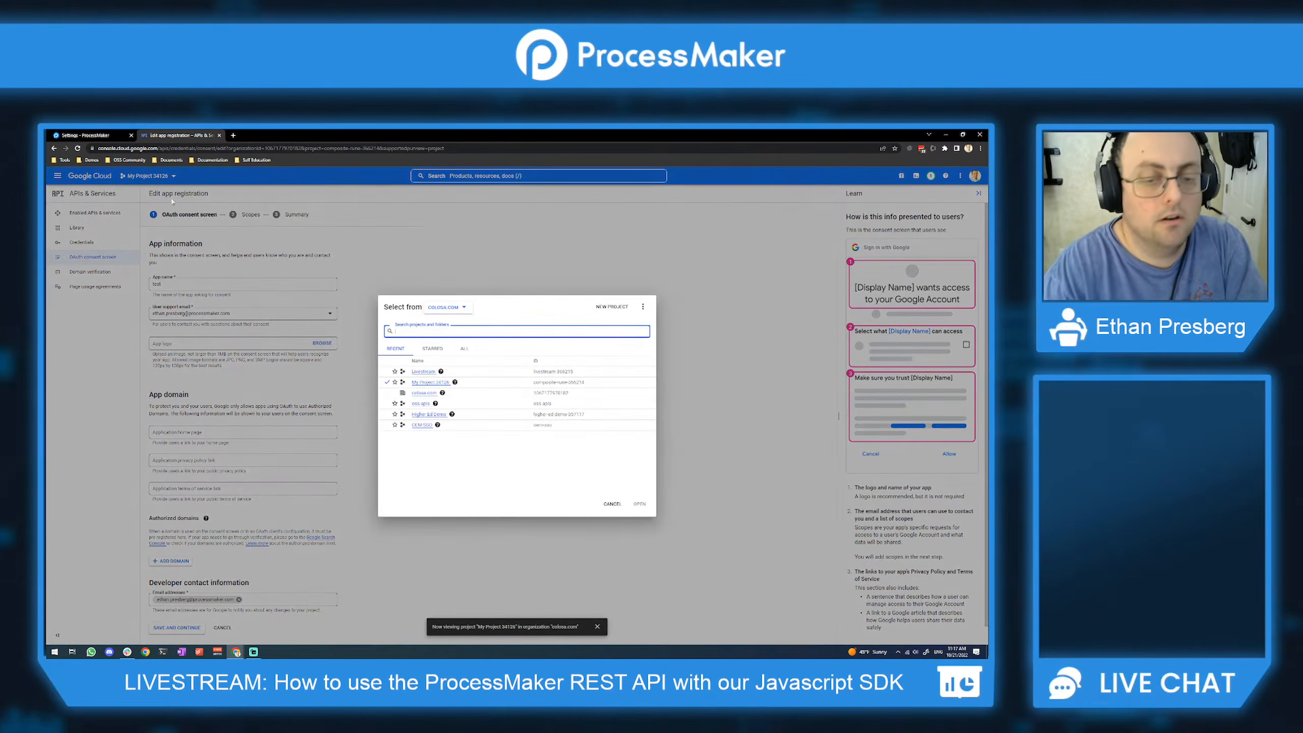
pyautogui.click(424, 371)
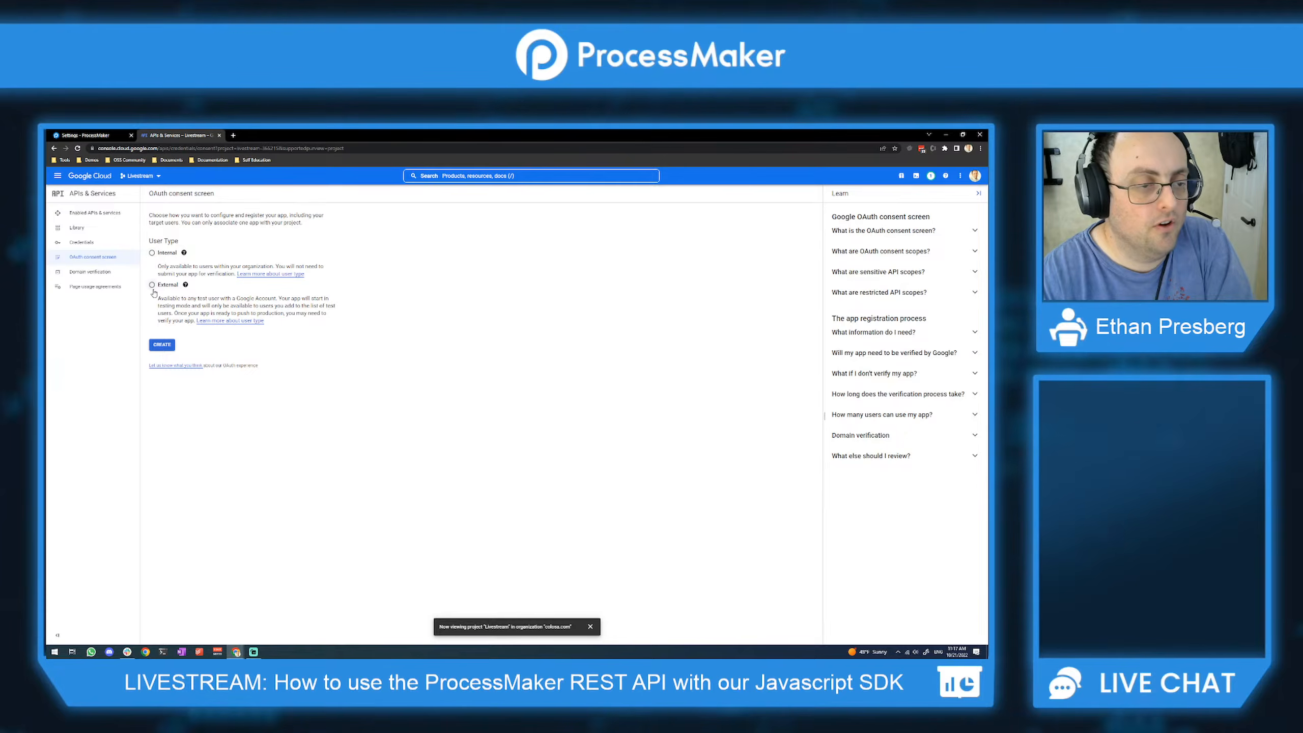
pyautogui.click(153, 253)
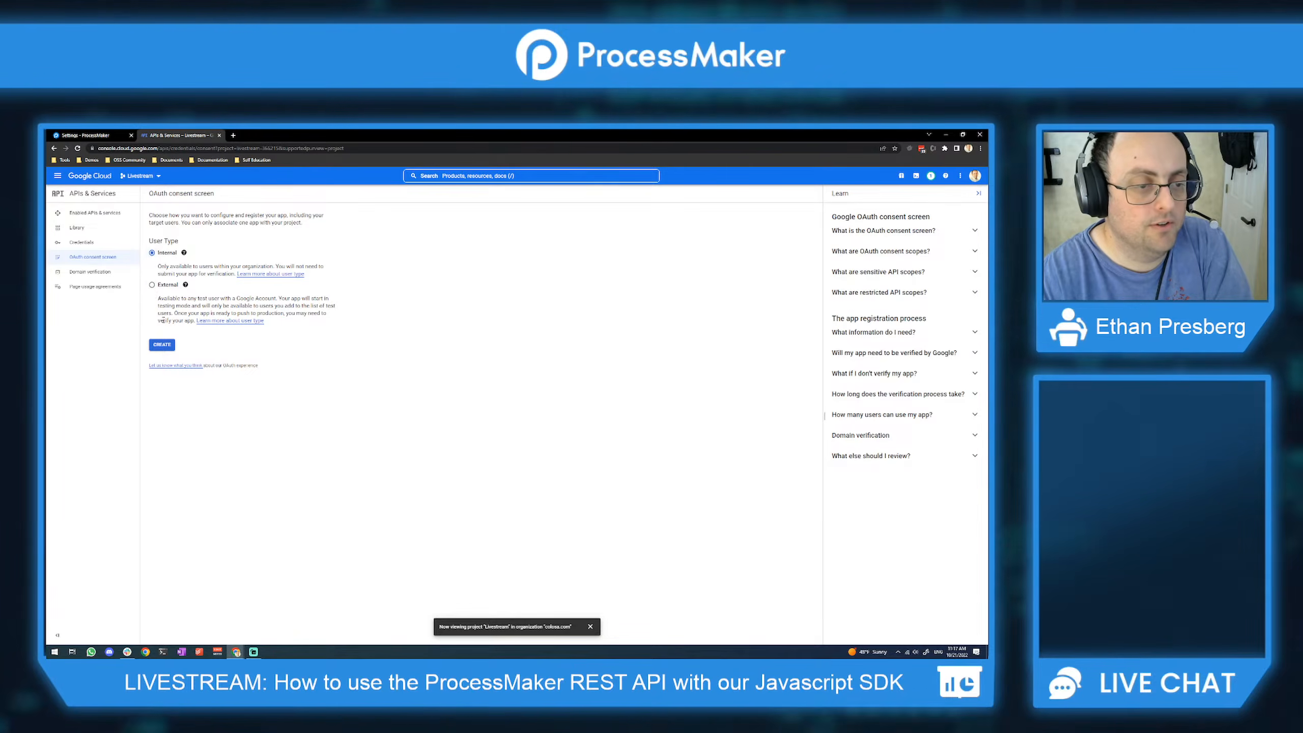
pyautogui.click(167, 347)
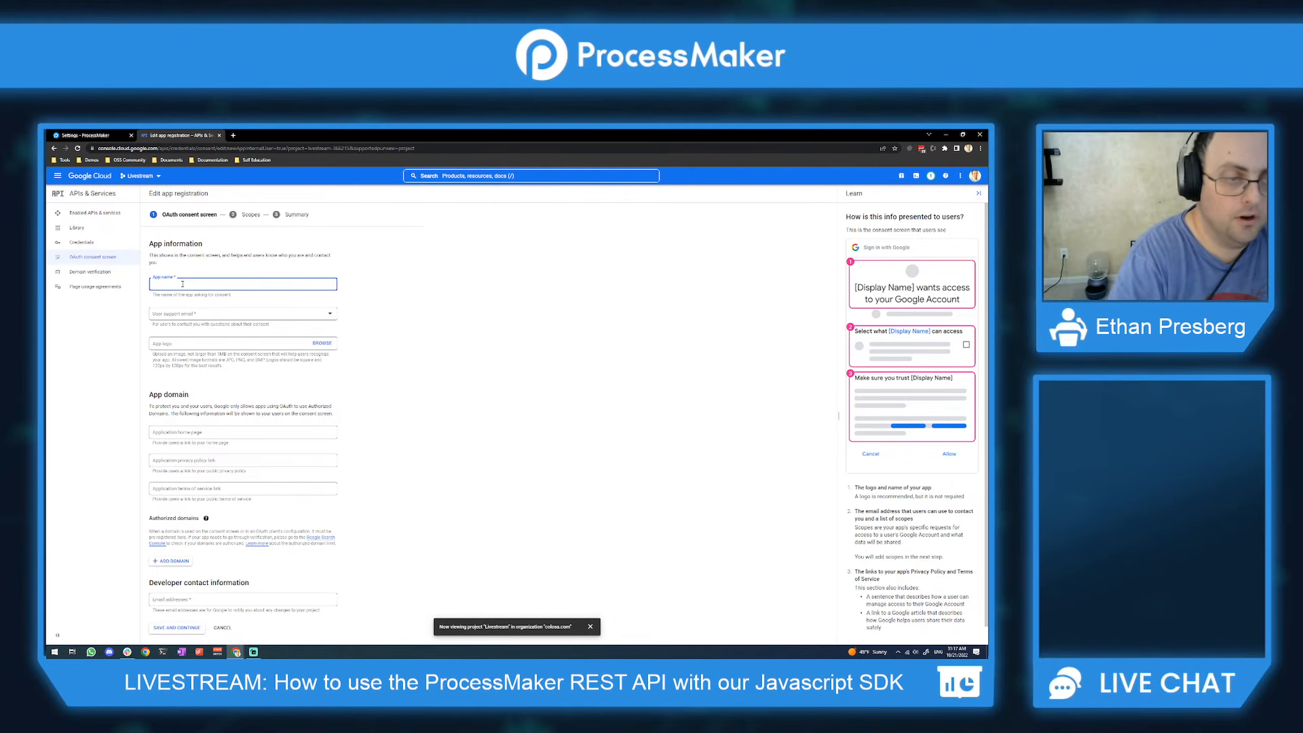
# Step: Name the app 'YT Livestream', pick your own account as support email, and upload pmsso.png as logo
pyautogui.write('YT Li')
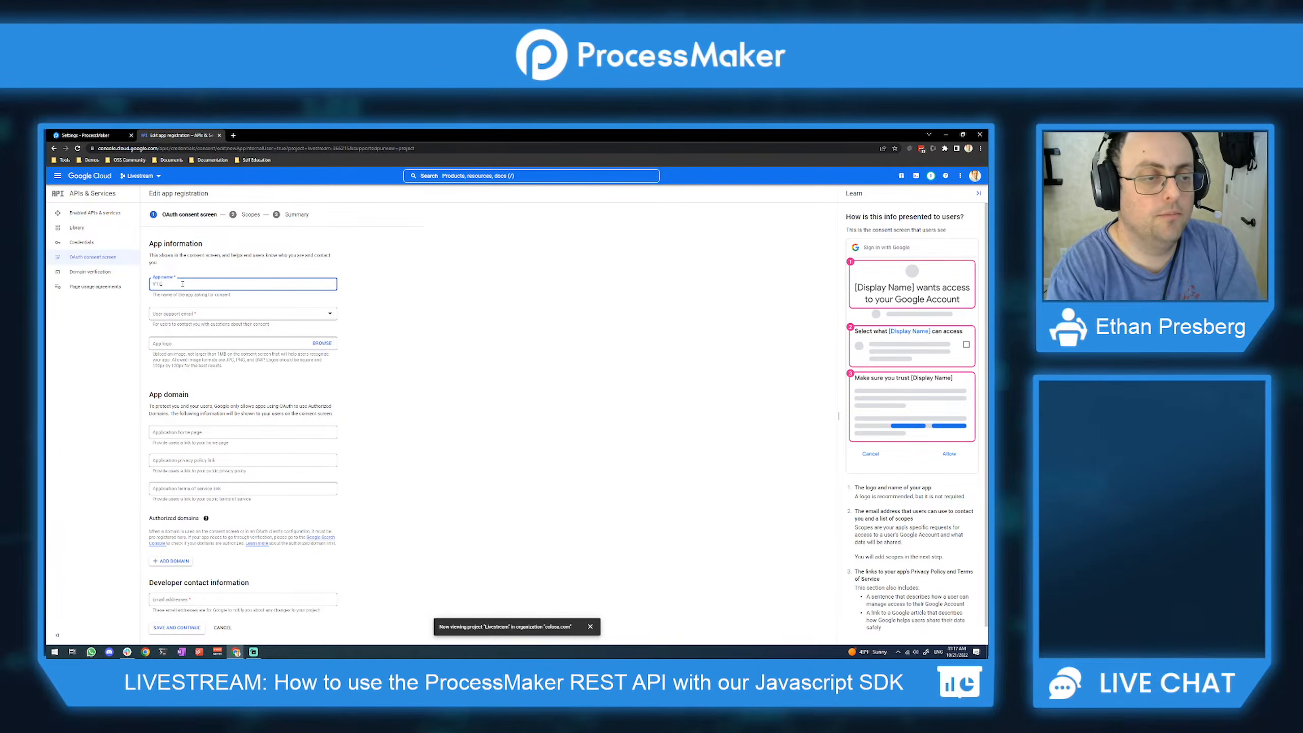
pyautogui.write('vestream')
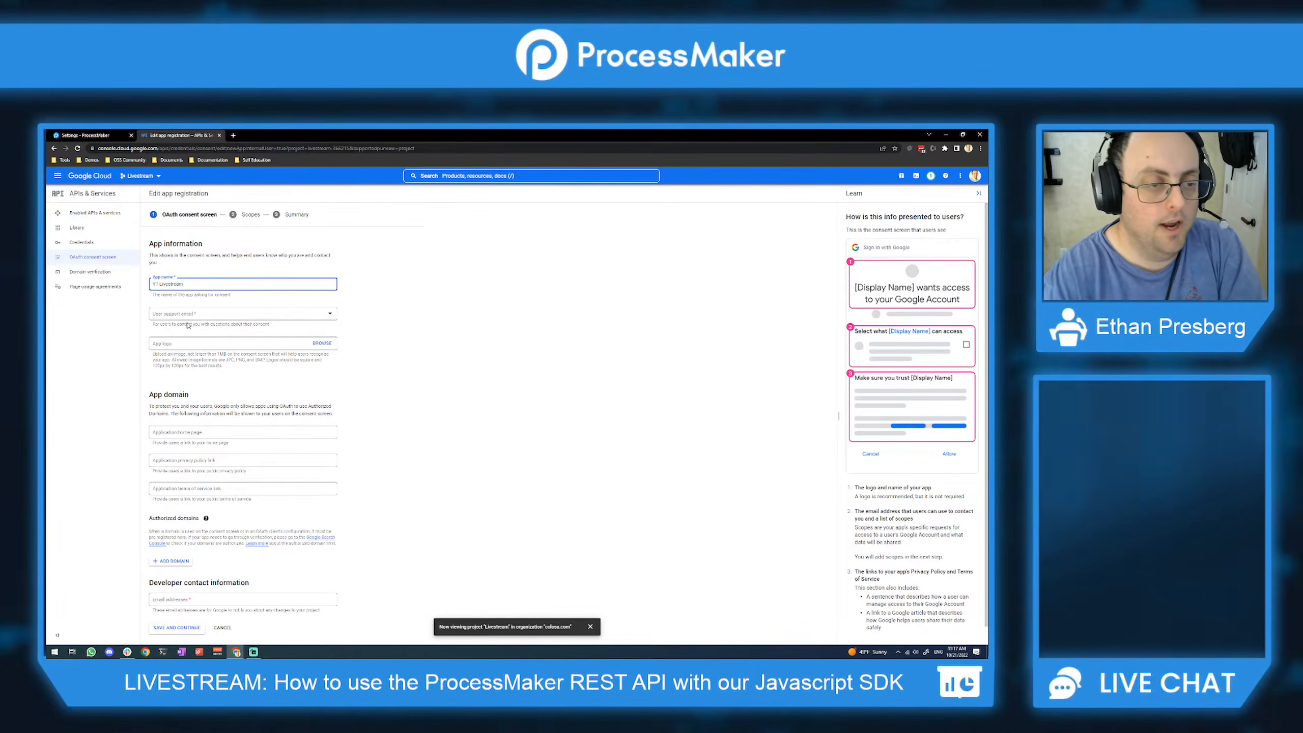
pyautogui.click(192, 314)
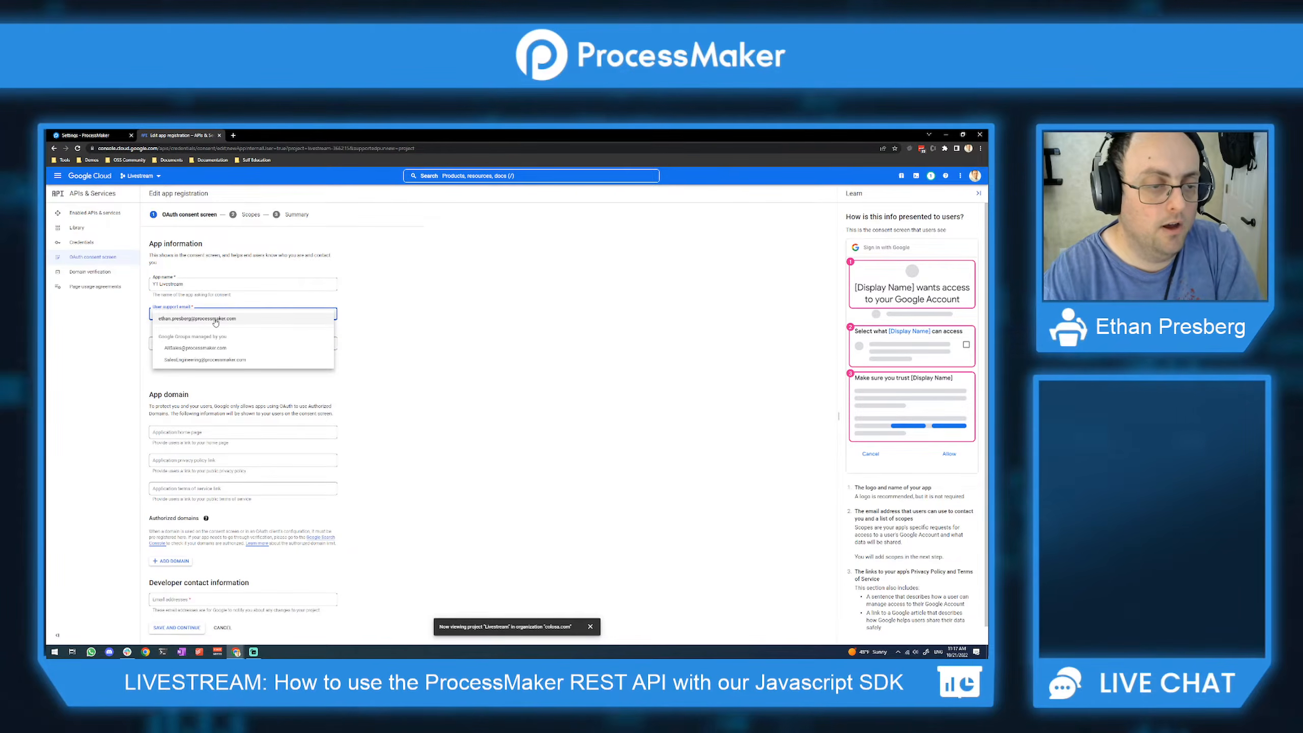
pyautogui.click(211, 320)
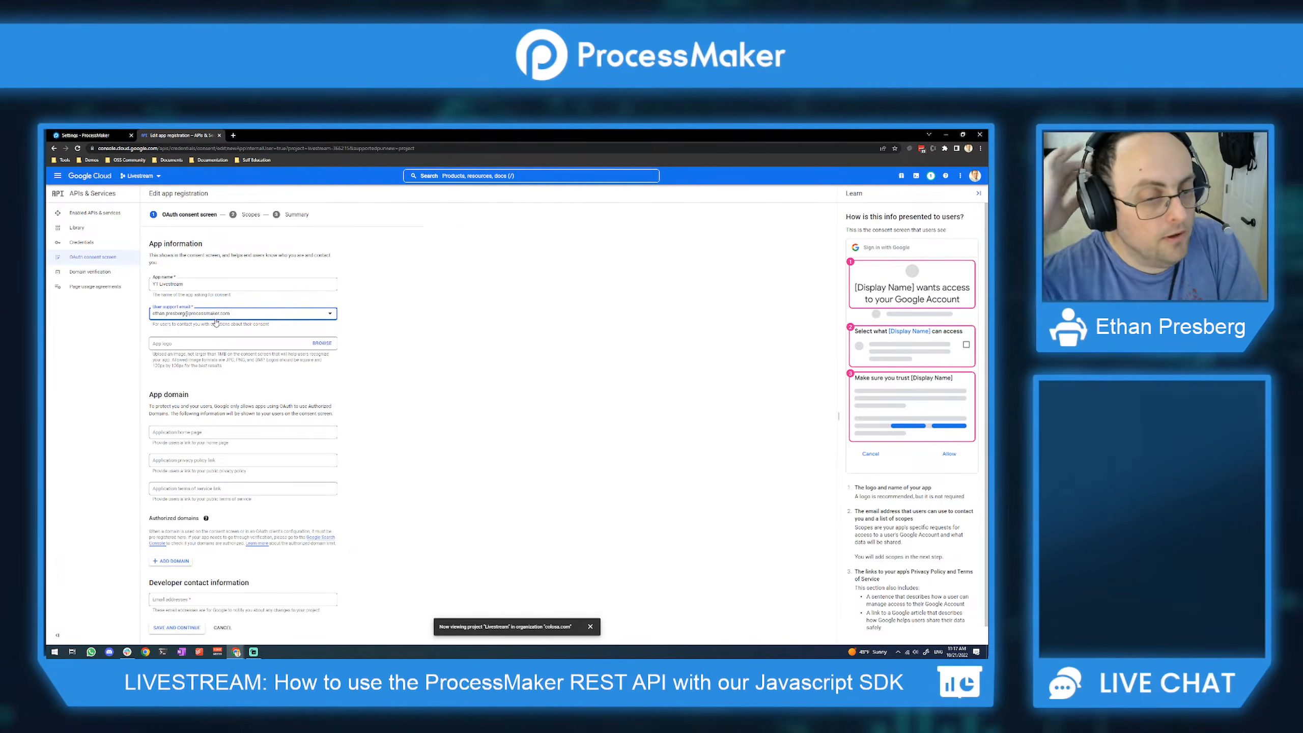
pyautogui.click(333, 342)
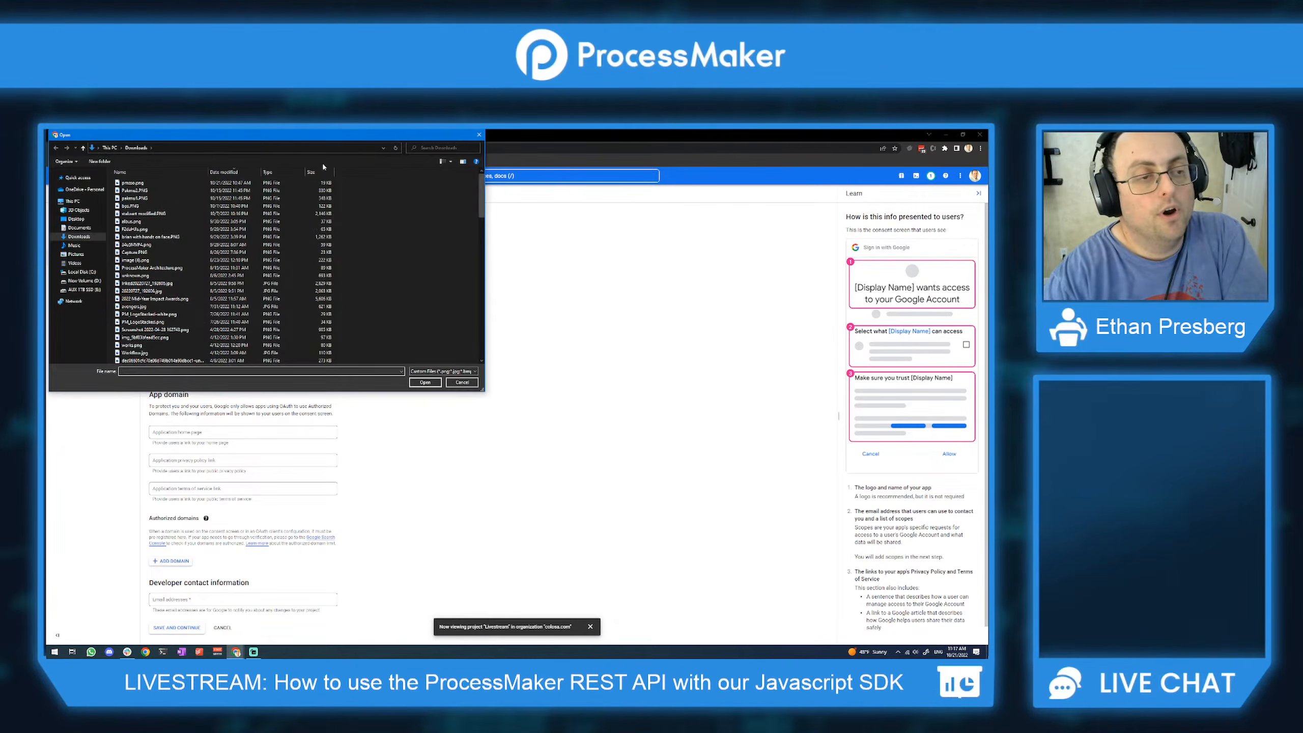
pyautogui.doubleClick(154, 183)
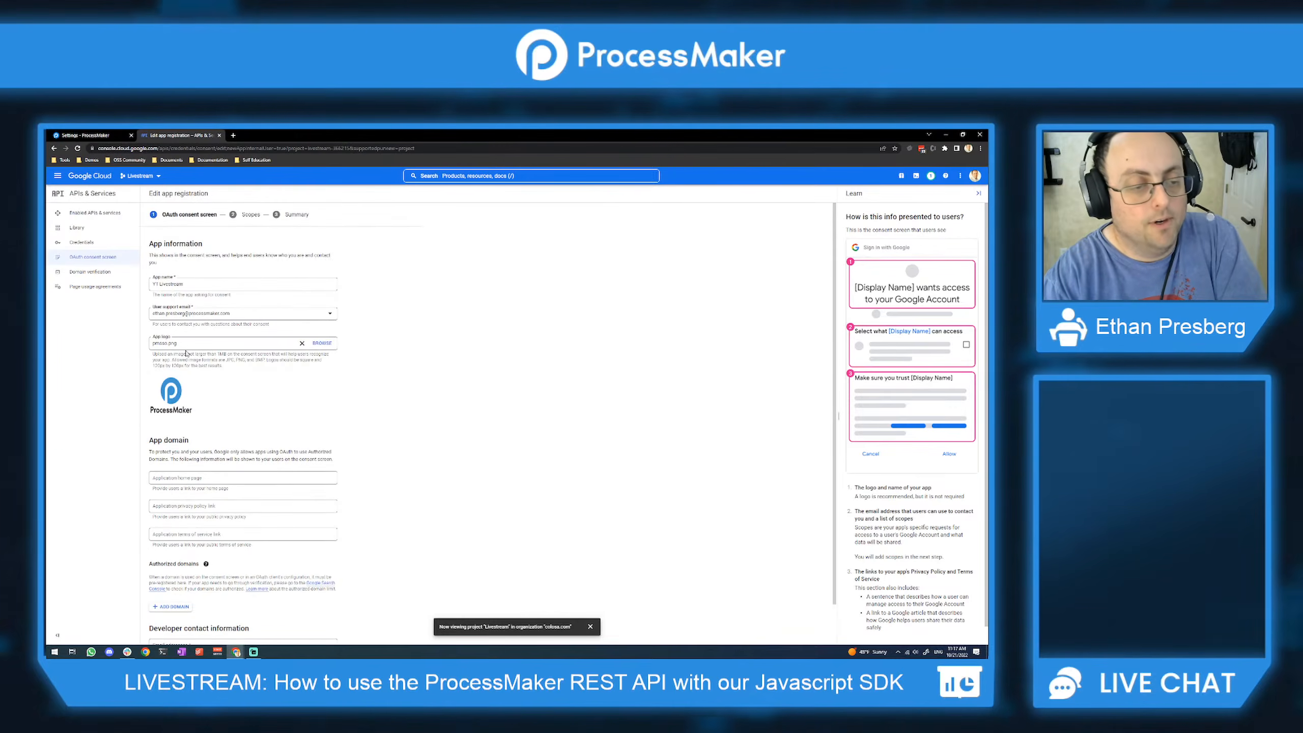
pyautogui.scroll(-2, 186, 353)
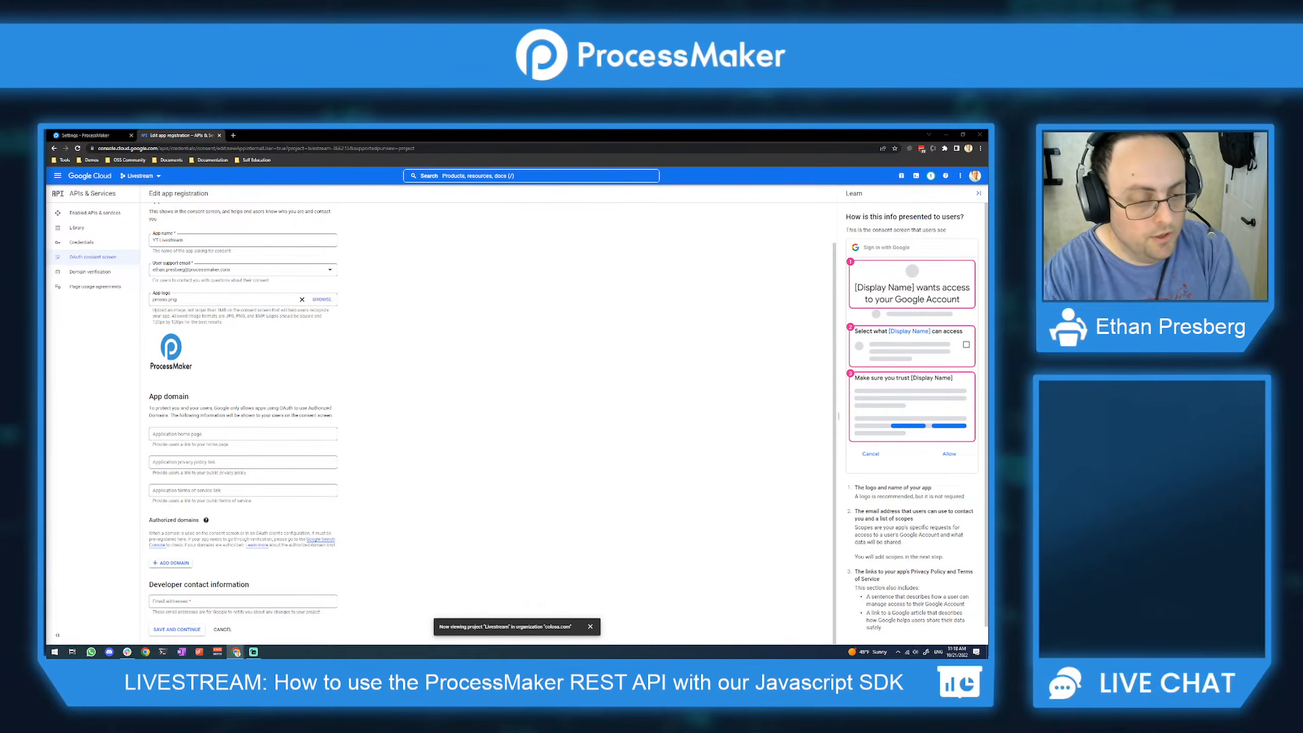
# Step: Paste the ProcessMaker home page and privacy policy links into the app domain fields
pyautogui.click(162, 438)
pyautogui.write('https://www.processmaker.com')
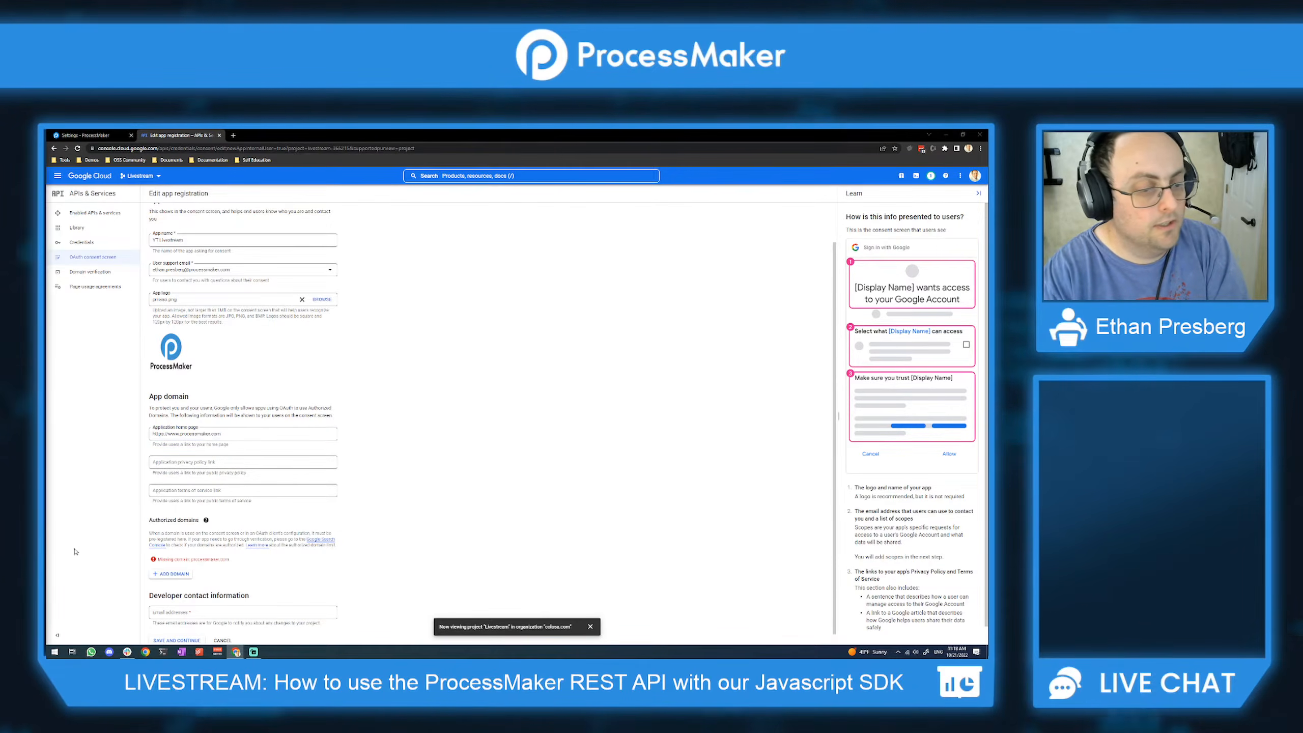
pyautogui.click(205, 462)
pyautogui.write('https://www.processmaker.com/privacy-policy/')
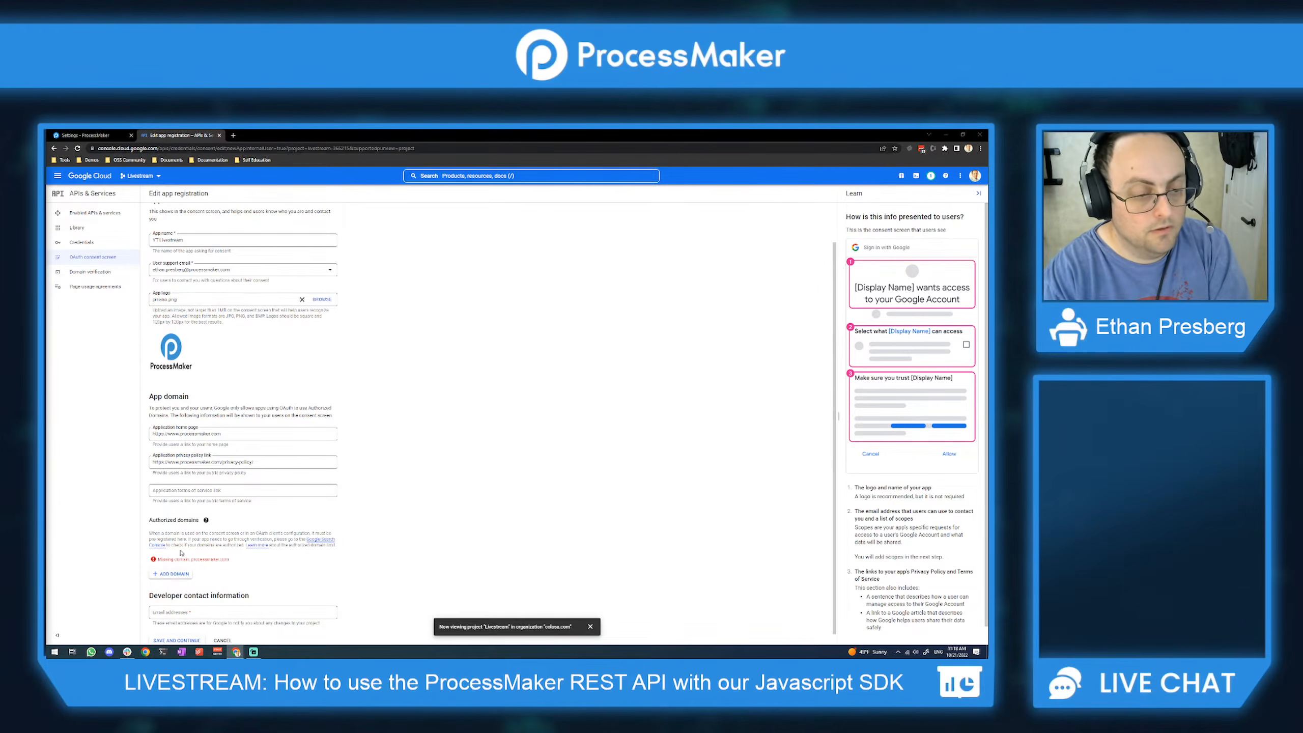
pyautogui.scroll(-1, 244, 501)
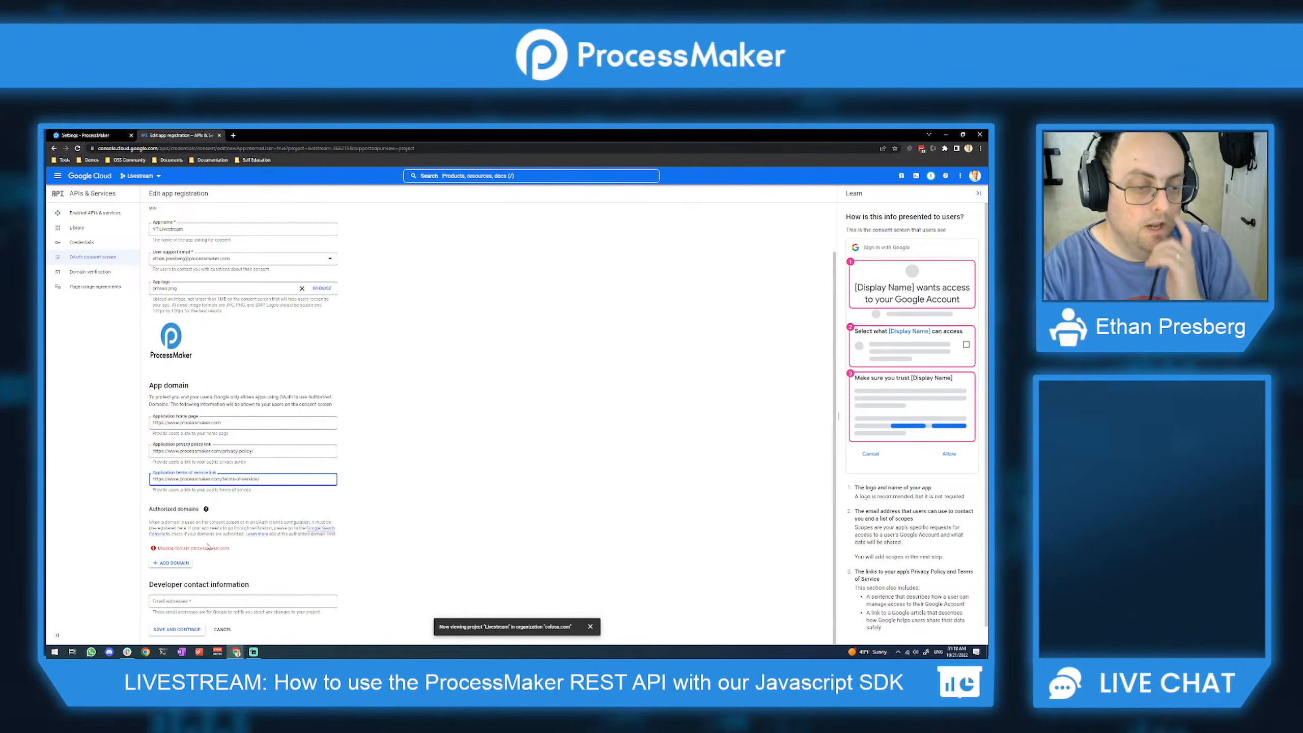
# Step: Add authorized domains processmaker.com and processmaker.net
pyautogui.click(172, 563)
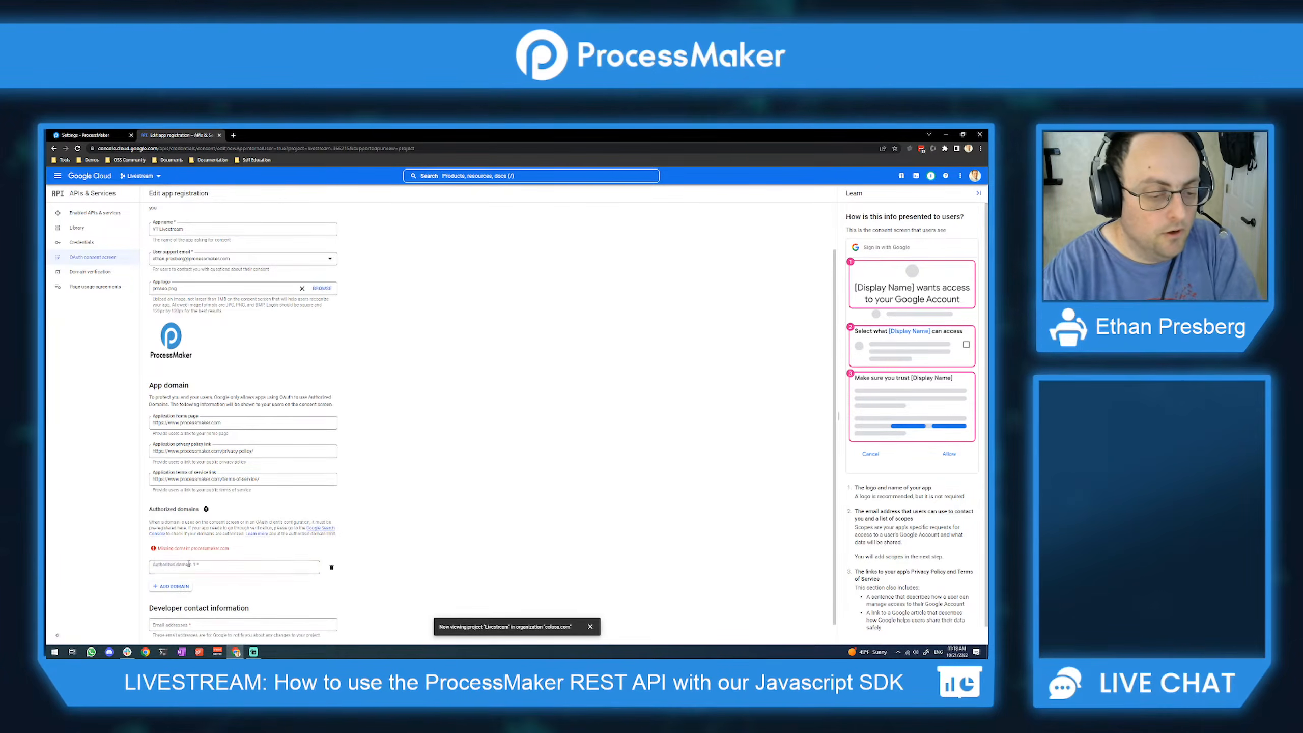
pyautogui.write('proc')
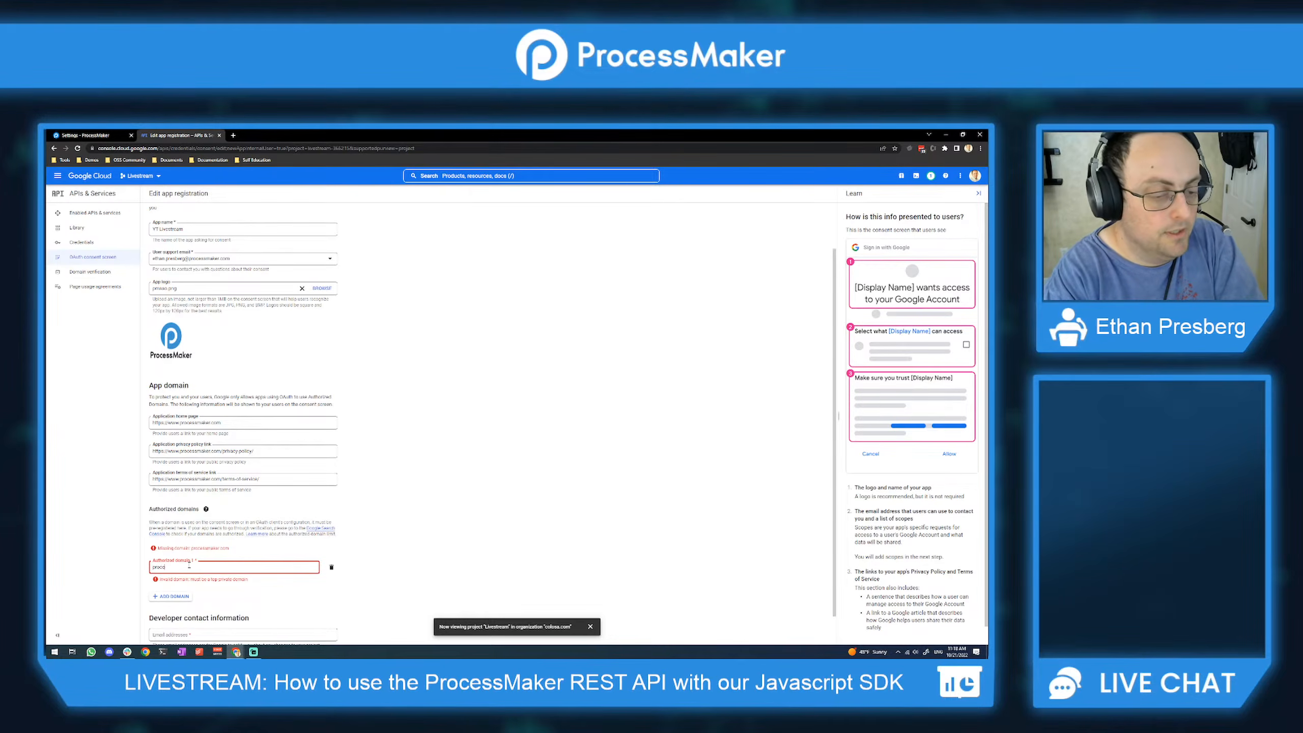
pyautogui.write('essmaker.com')
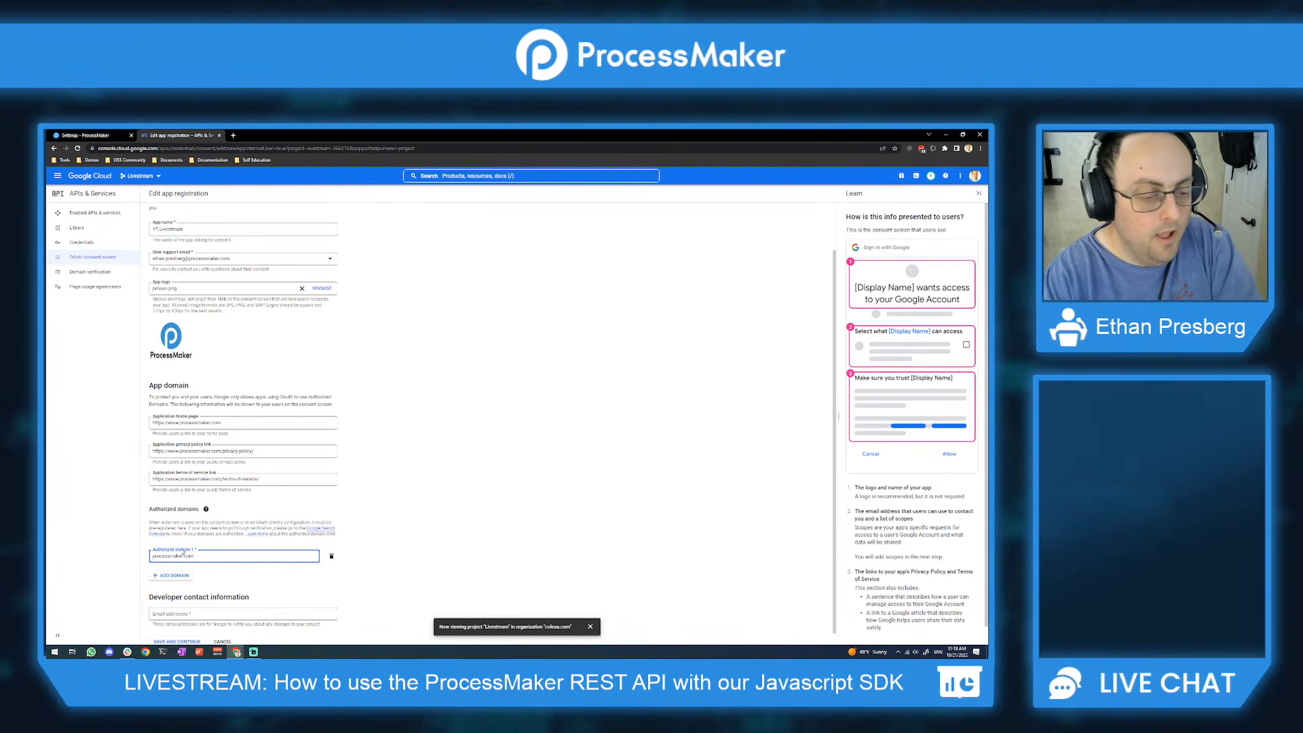
pyautogui.click(172, 575)
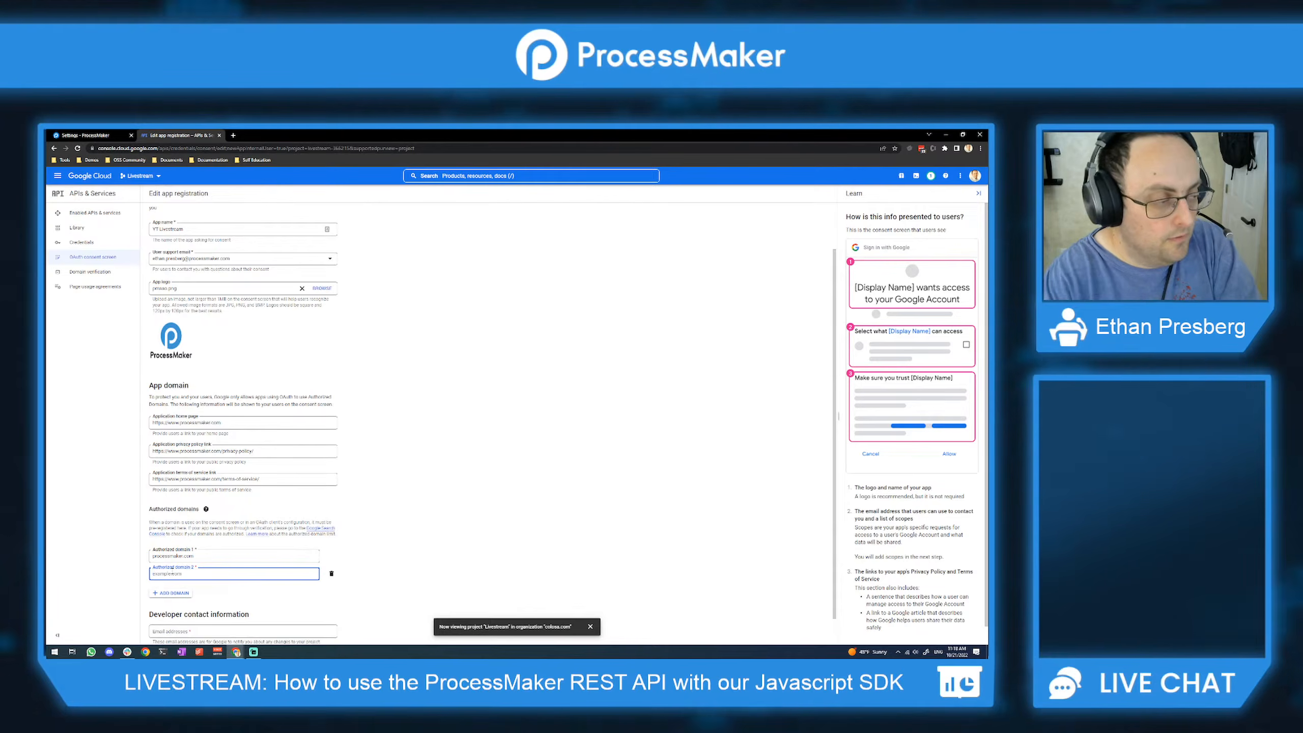
pyautogui.write('processmaker.net')
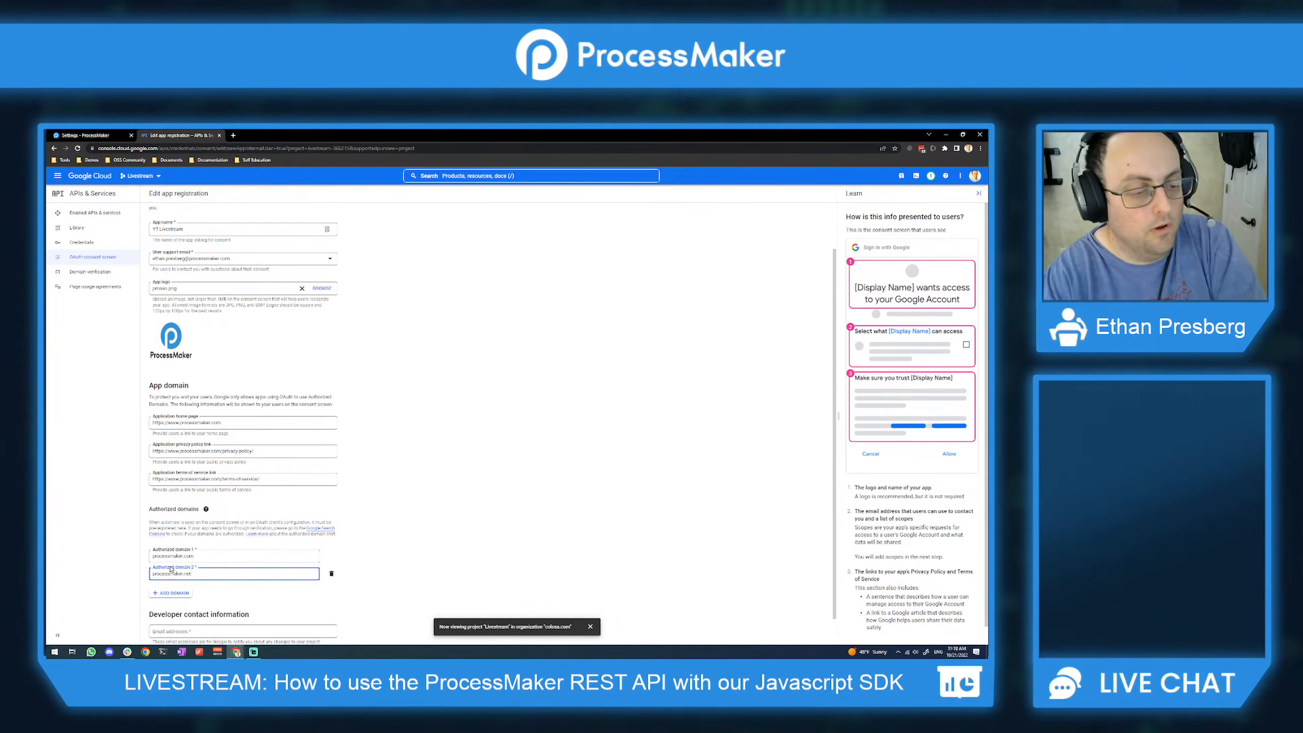
# Step: Check ProcessMaker's SSO - Google settings, then return to the Google app registration form
pyautogui.click(100, 136)
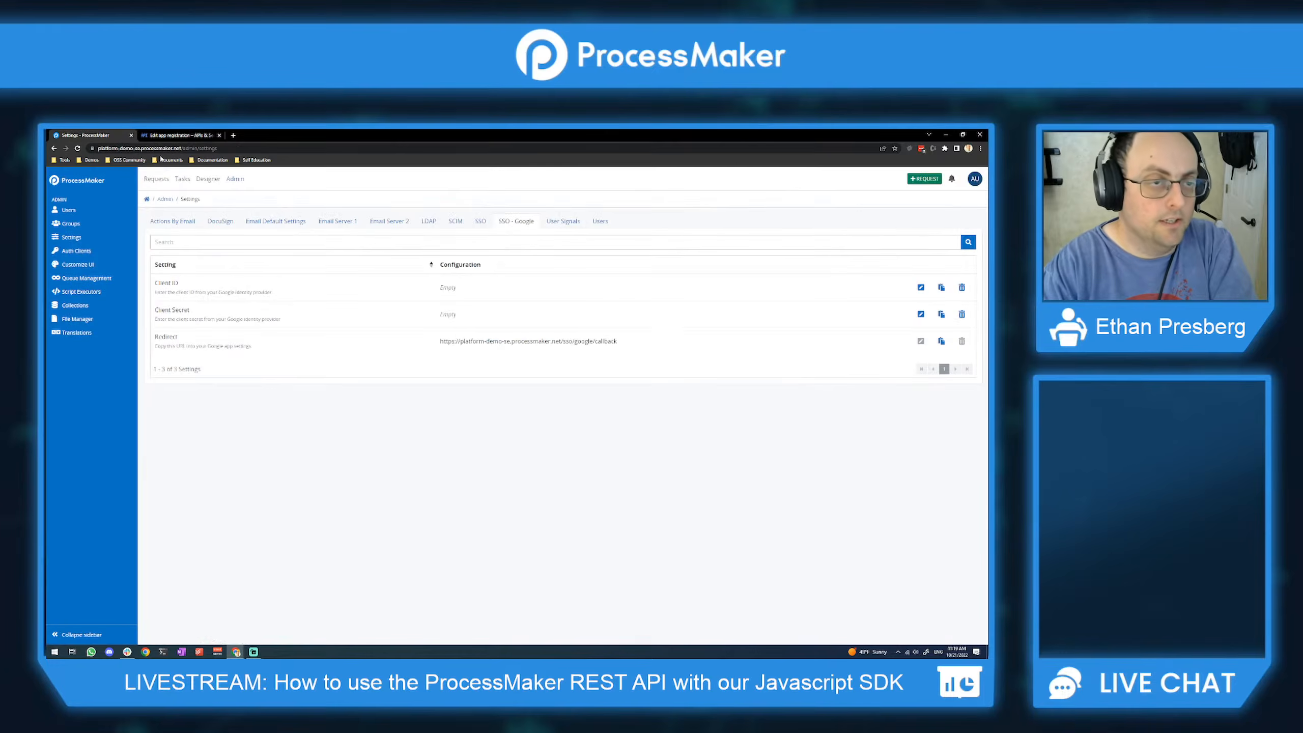
pyautogui.click(183, 136)
pyautogui.scroll(-2, 210, 535)
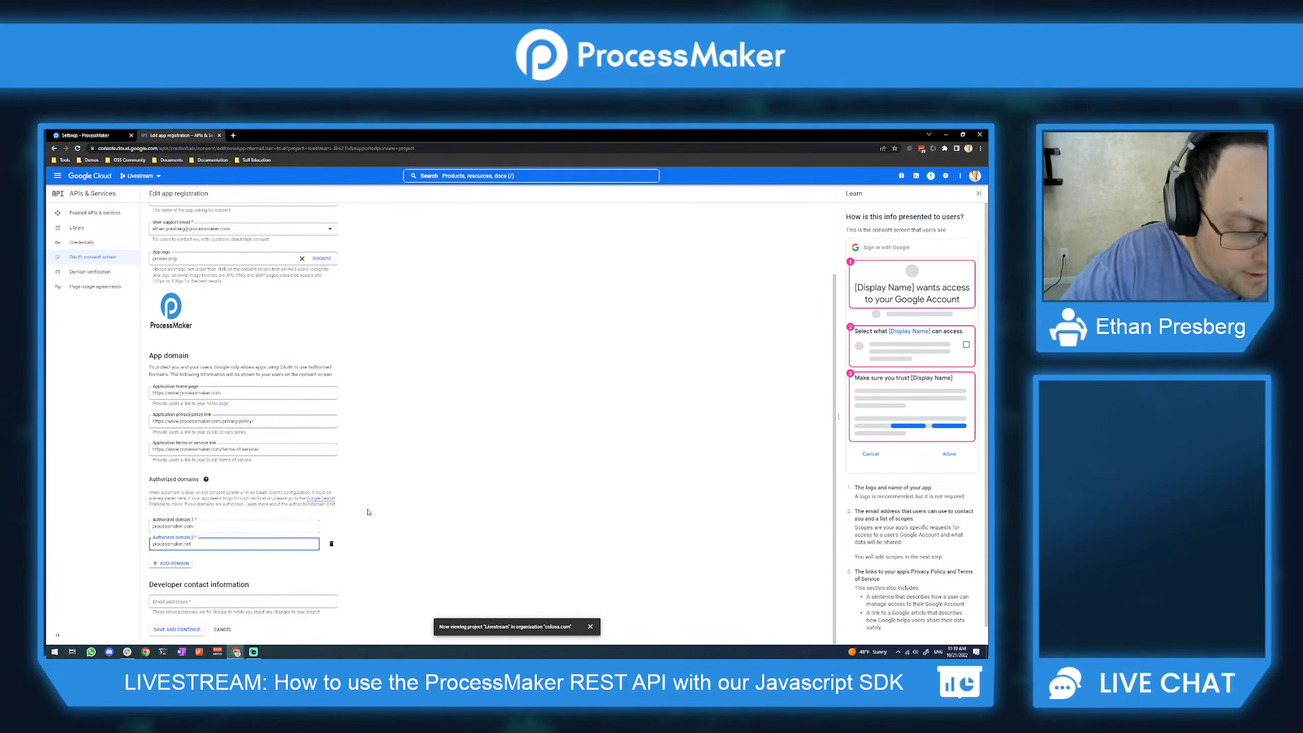
# Step: Enter the developer contact e-mail address on the consent screen and save it
pyautogui.click(235, 604)
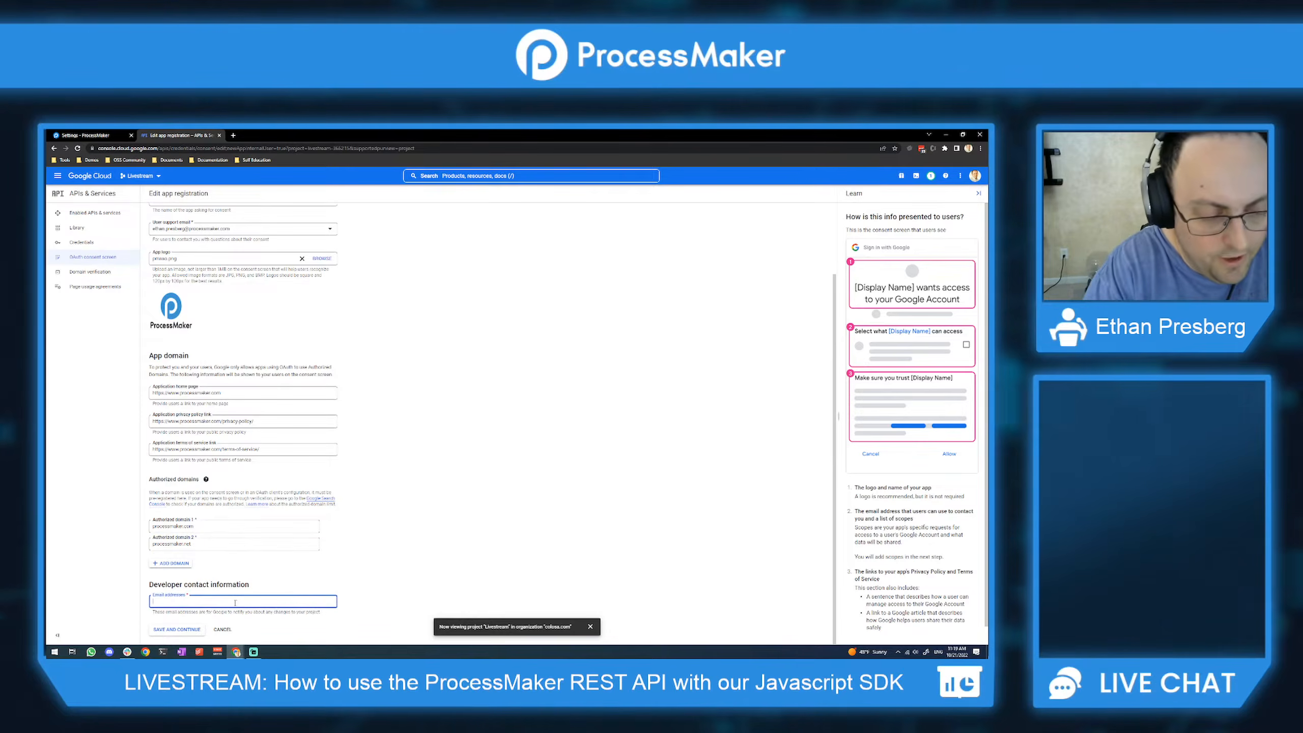
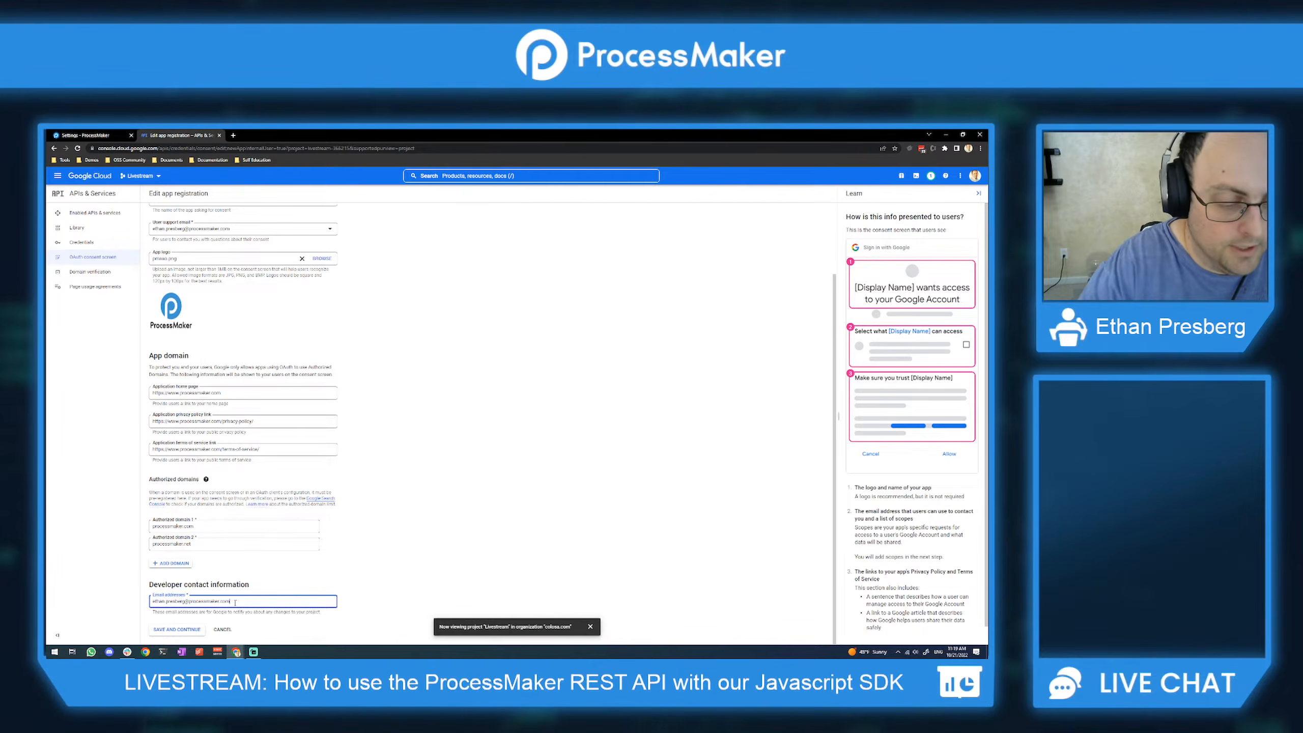
pyautogui.click(178, 629)
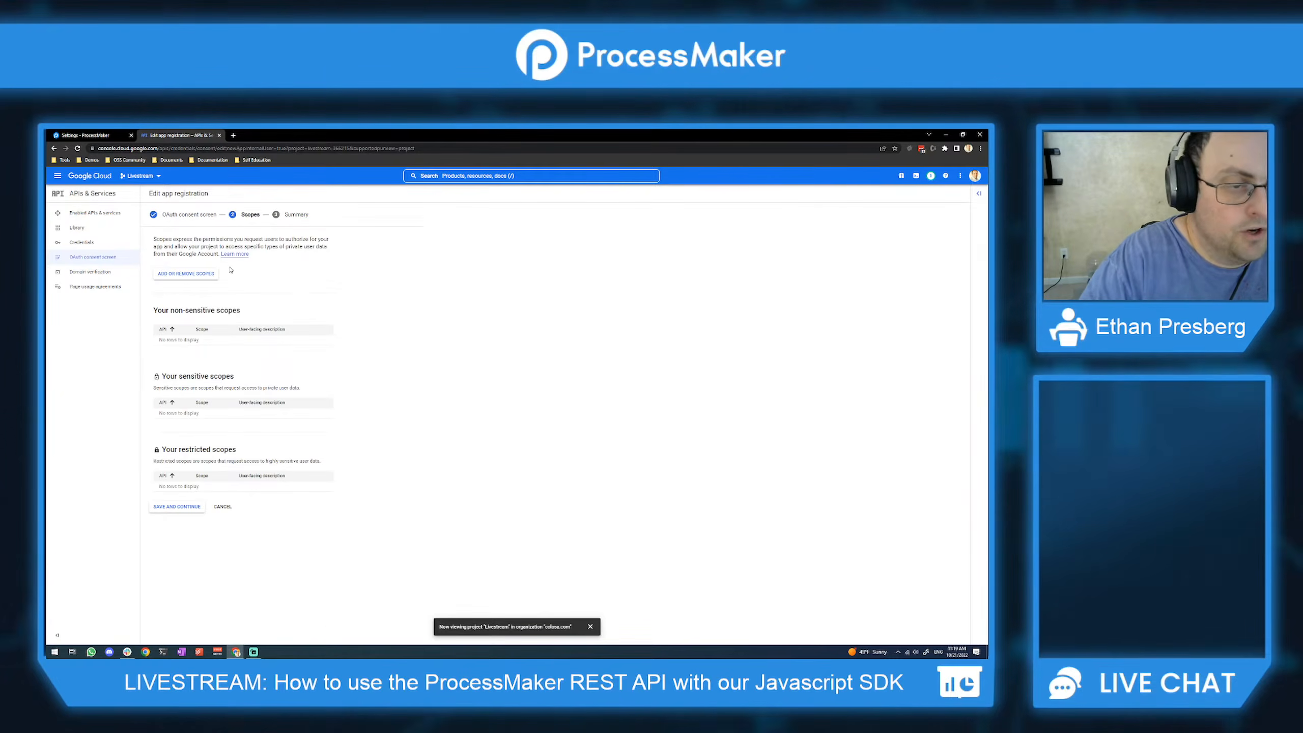
# Step: Add the userinfo.email, userinfo.profile and openid scopes to the consent screen and save them
pyautogui.click(187, 275)
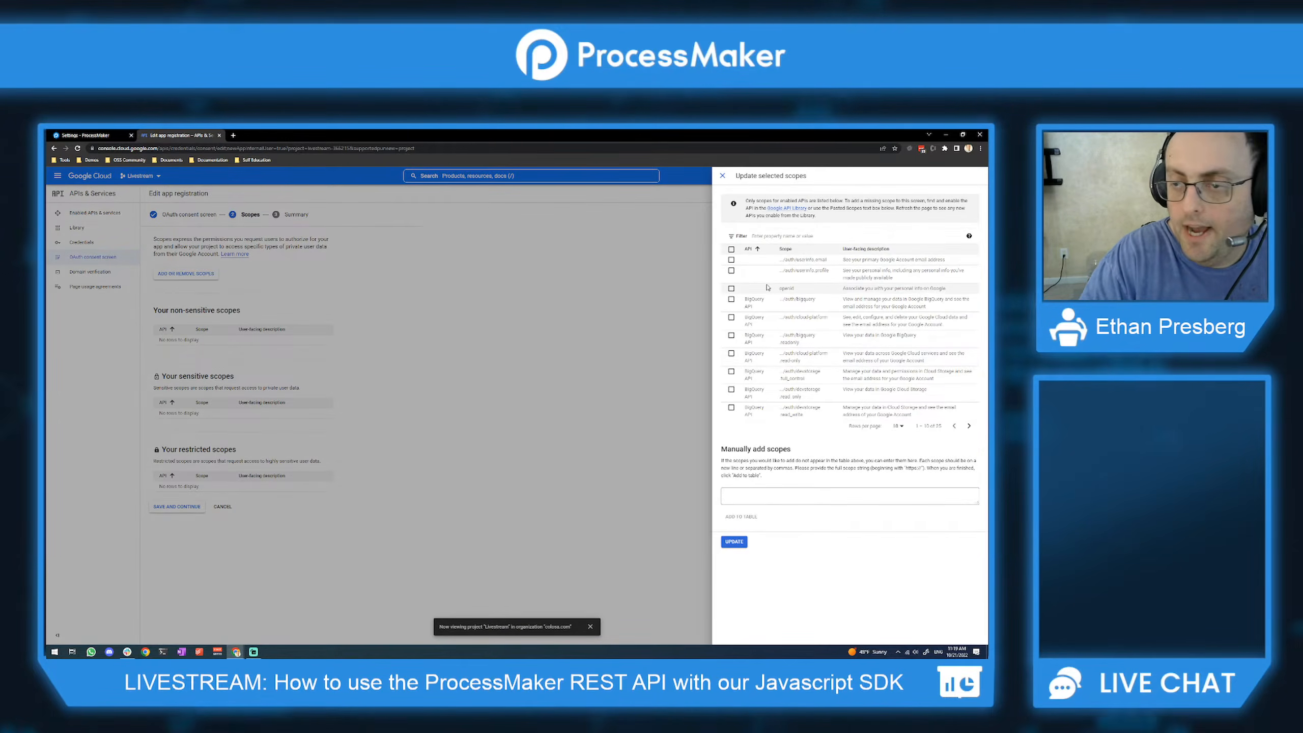
pyautogui.click(731, 259)
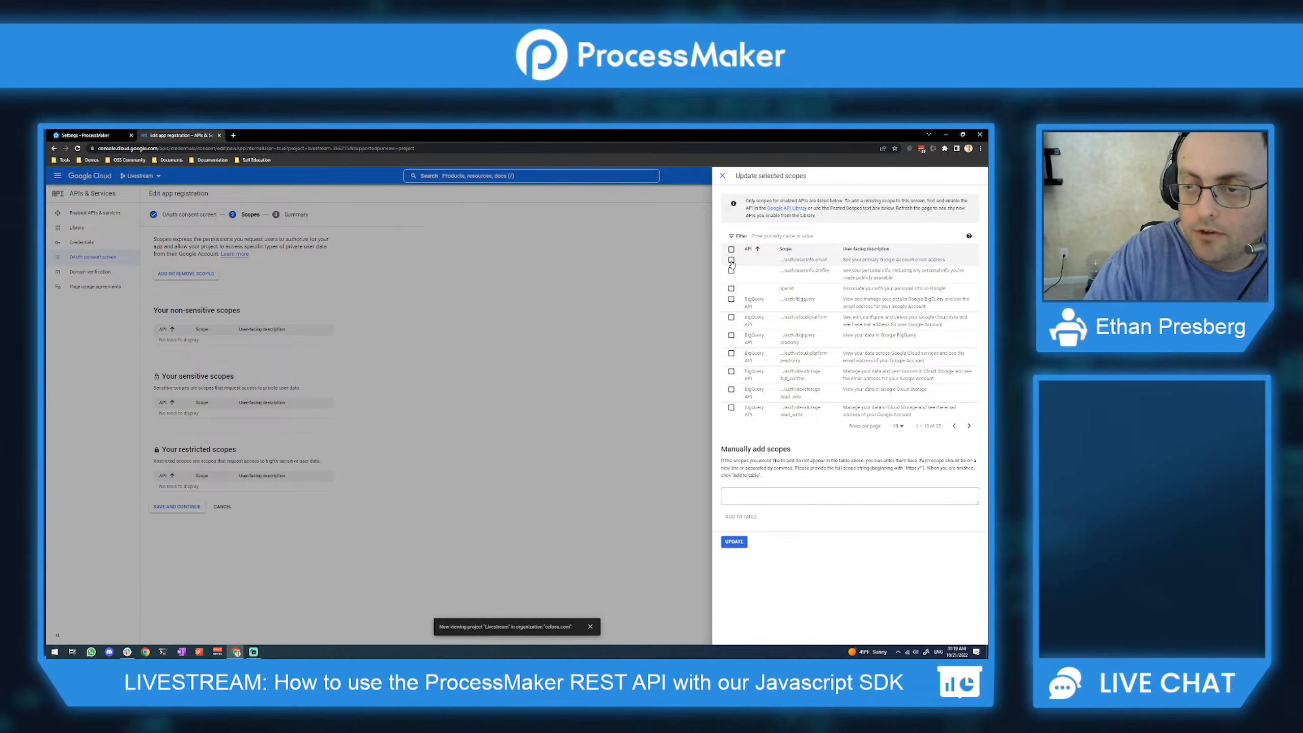
pyautogui.click(731, 271)
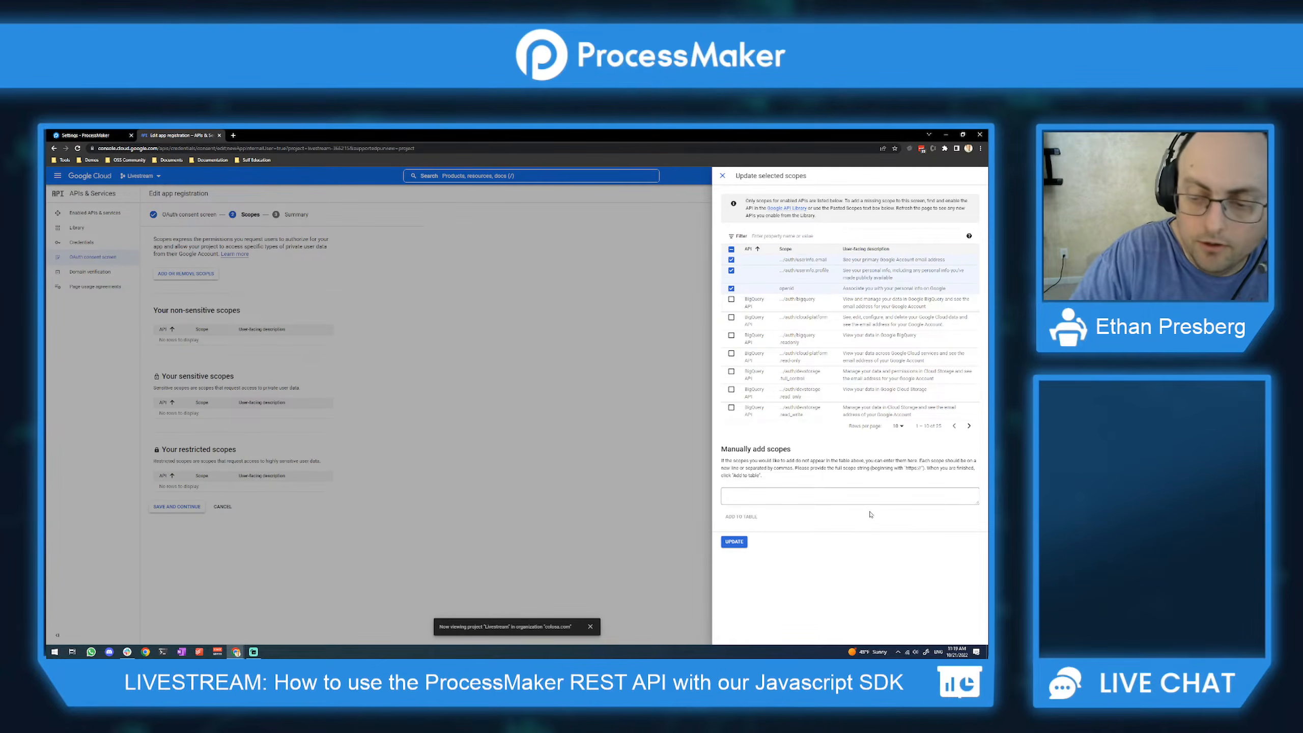
pyautogui.click(733, 542)
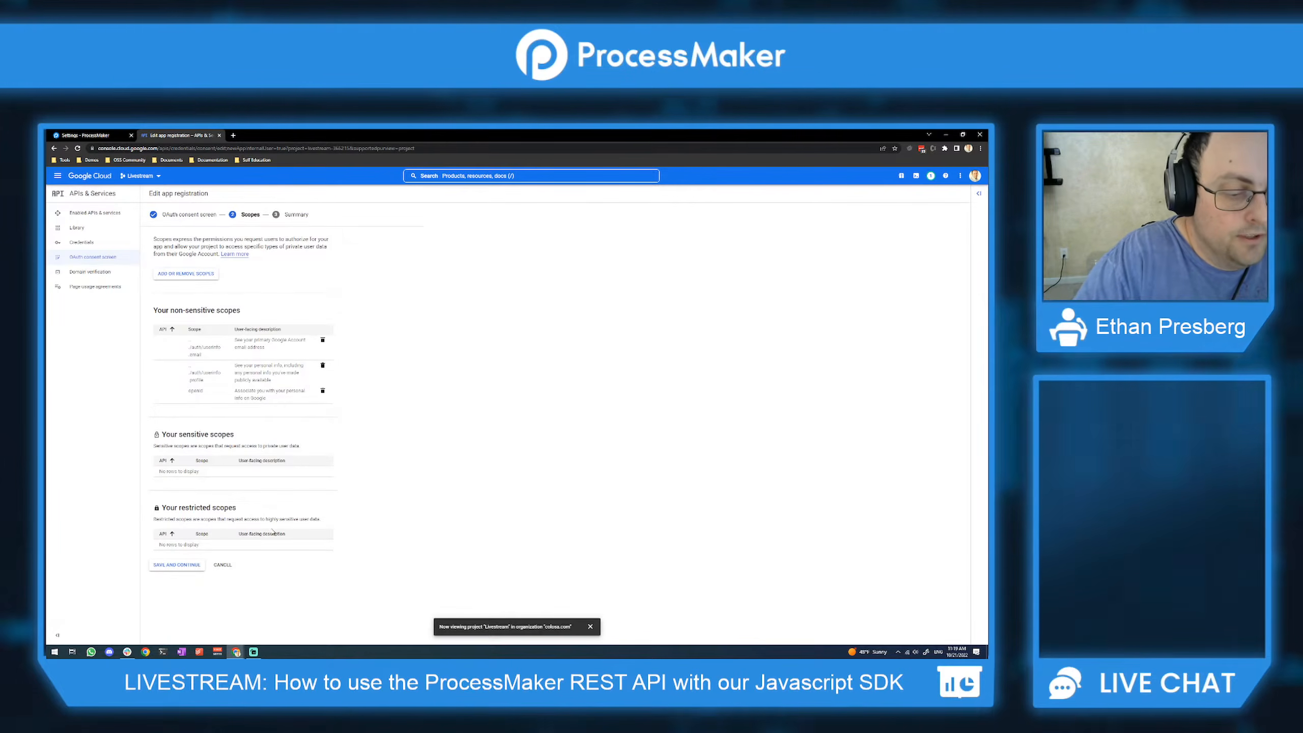
pyautogui.click(175, 565)
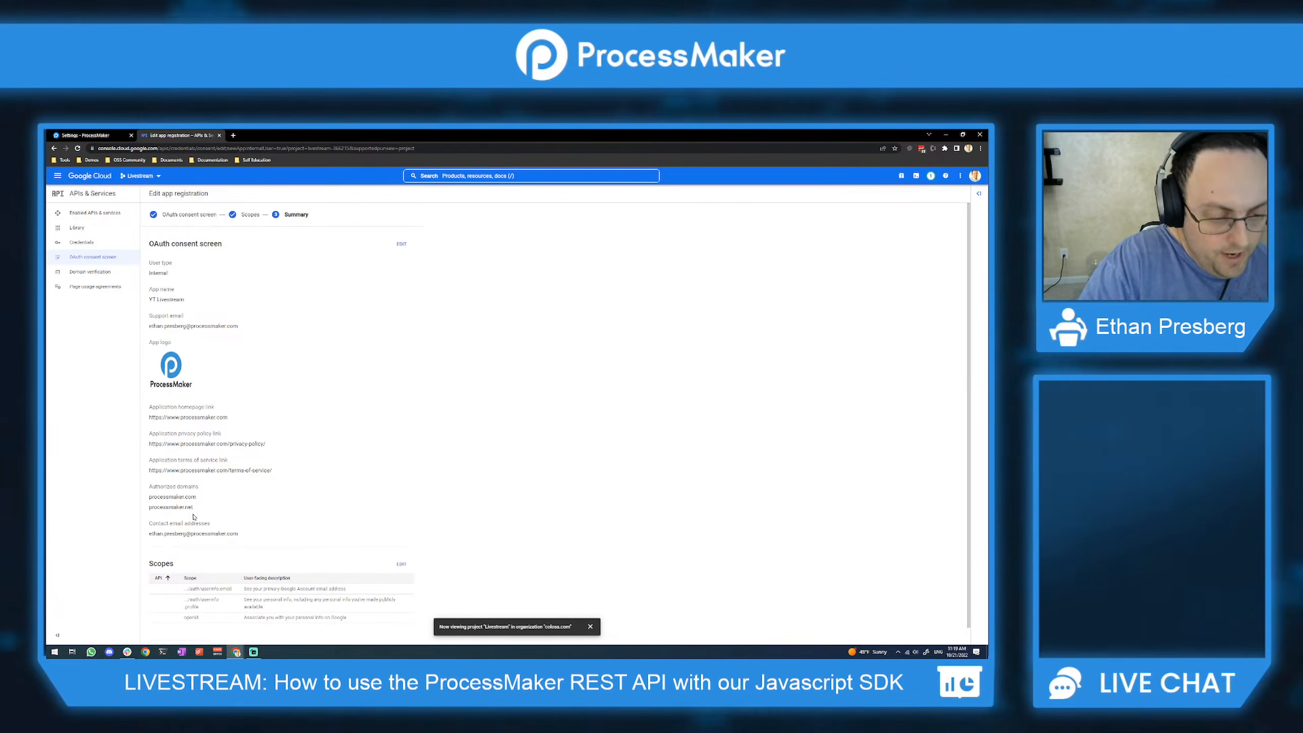
# Step: Leave the consent screen summary for the dashboard and open the project's Credentials page
pyautogui.scroll(-1, 194, 516)
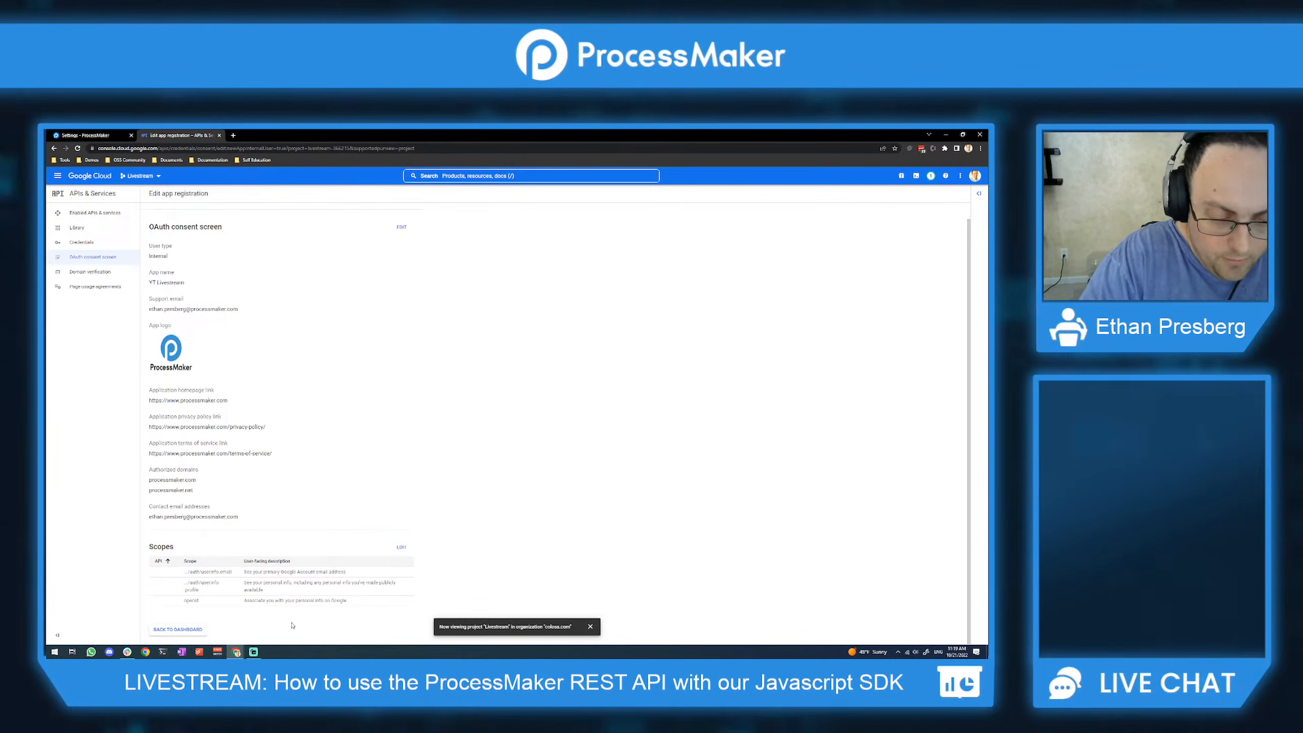
pyautogui.click(179, 630)
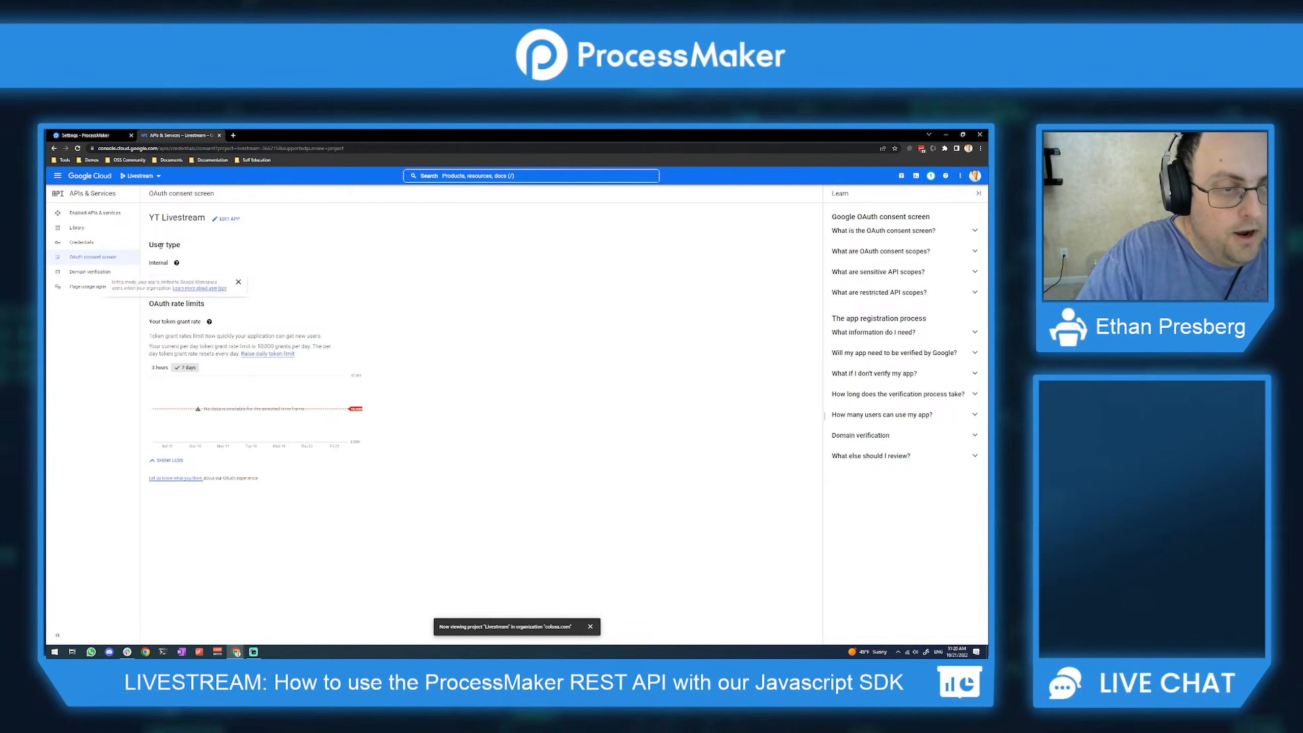
pyautogui.click(101, 245)
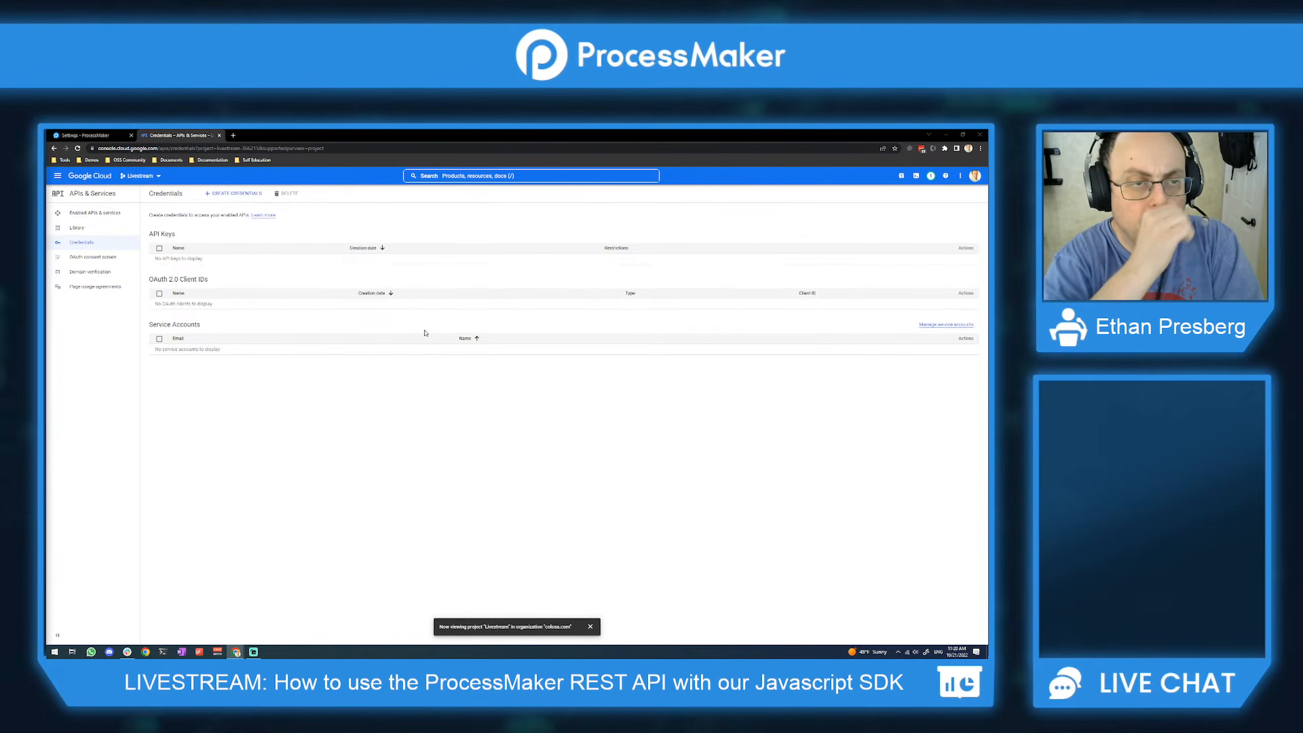
# Step: Start a new Web application OAuth client ID and change its name to end with 'Live Client'
pyautogui.click(240, 194)
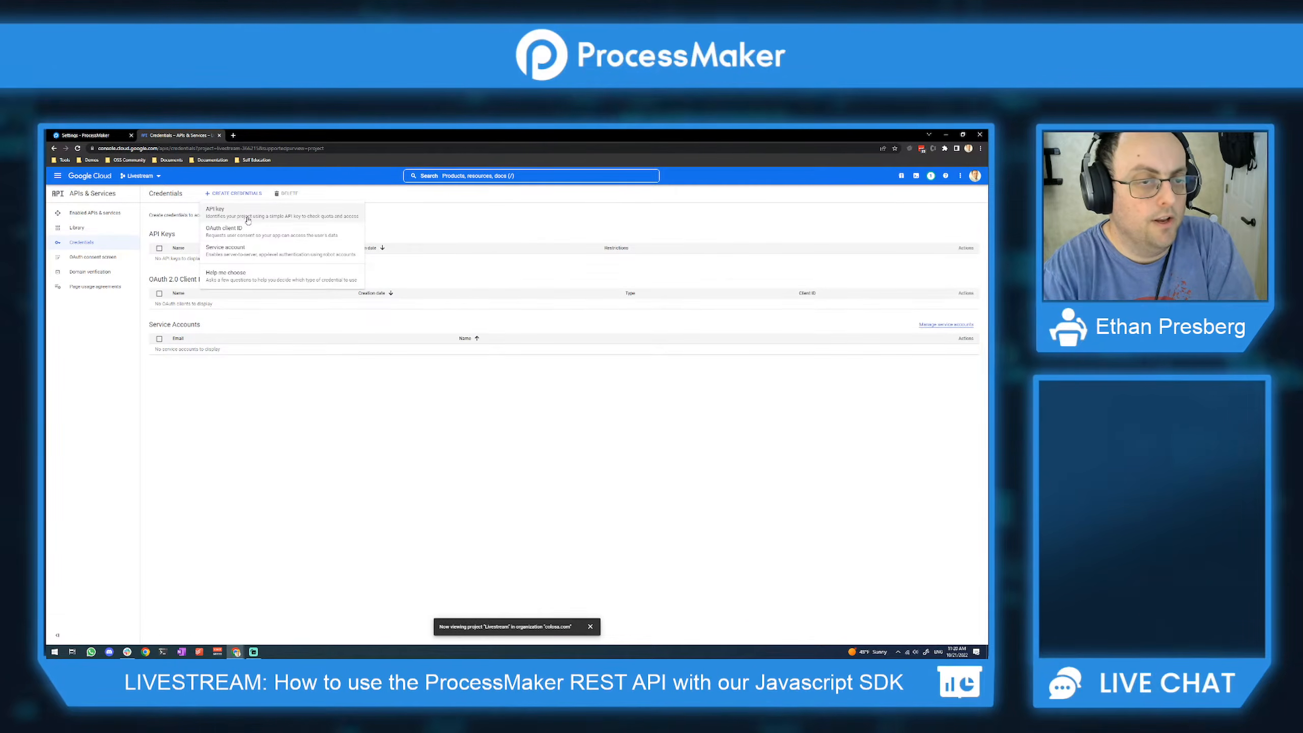
pyautogui.click(251, 236)
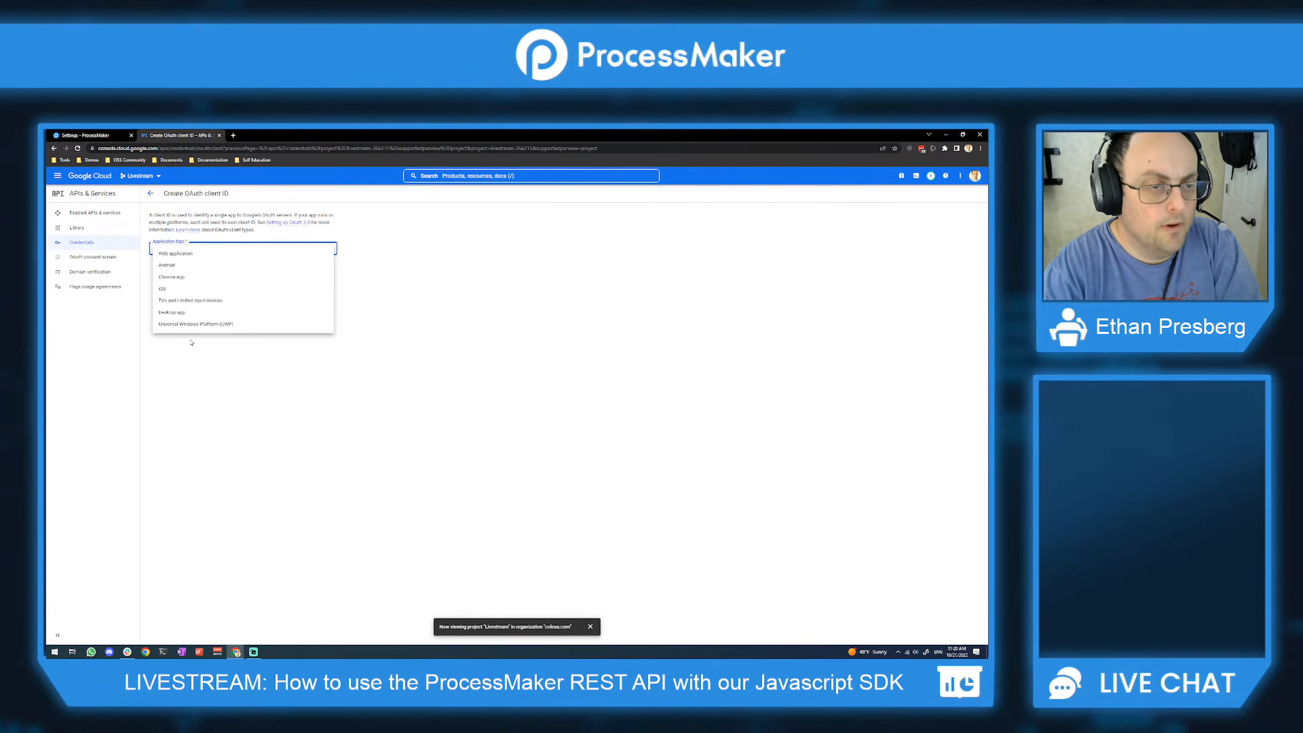
pyautogui.click(194, 253)
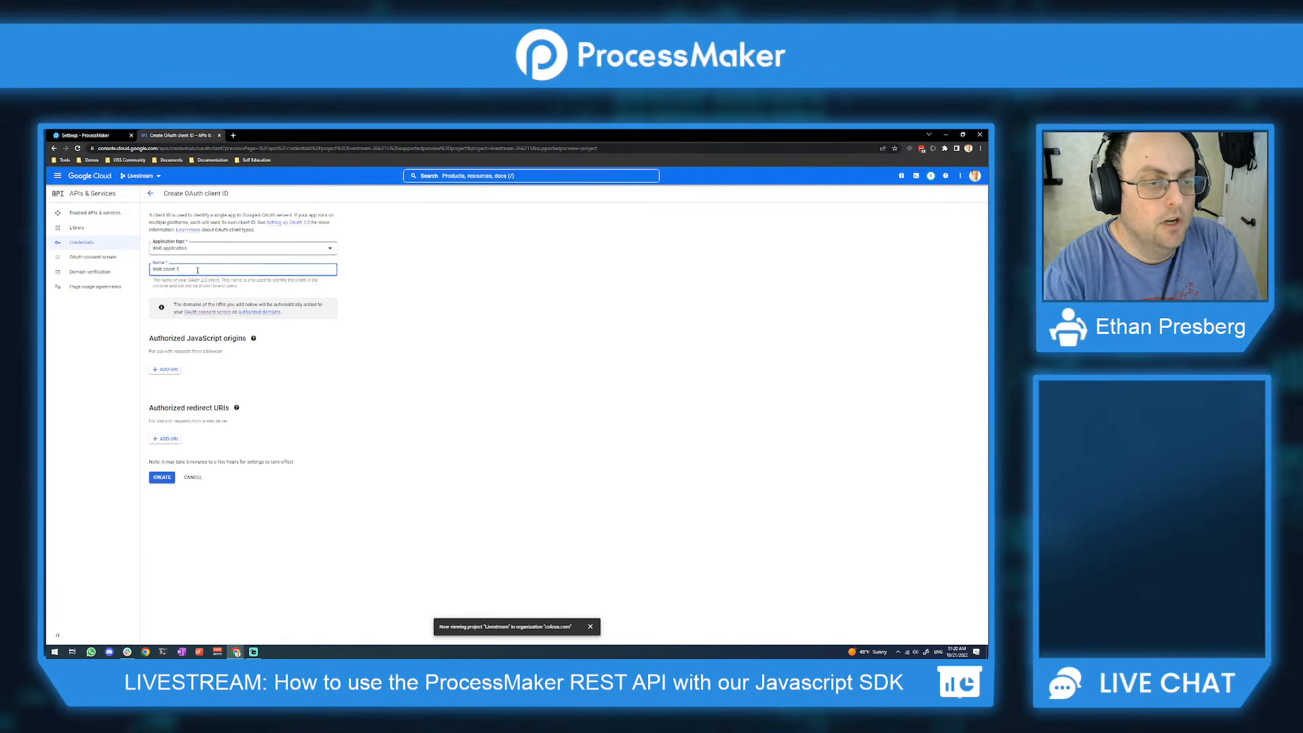
pyautogui.tripleClick(197, 270)
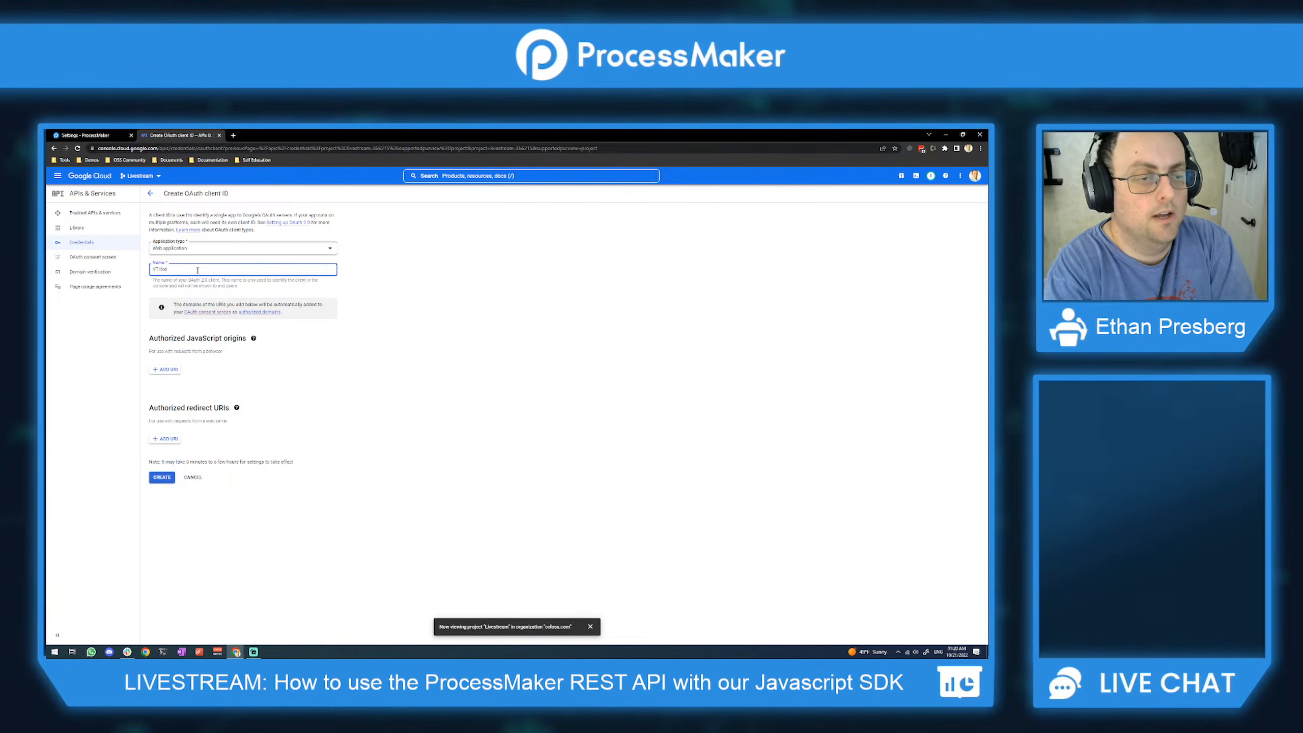
pyautogui.press('BackSpace')
pyautogui.press('BackSpace')
pyautogui.press('BackSpace')
pyautogui.press('BackSpace')
pyautogui.write('Live Client')
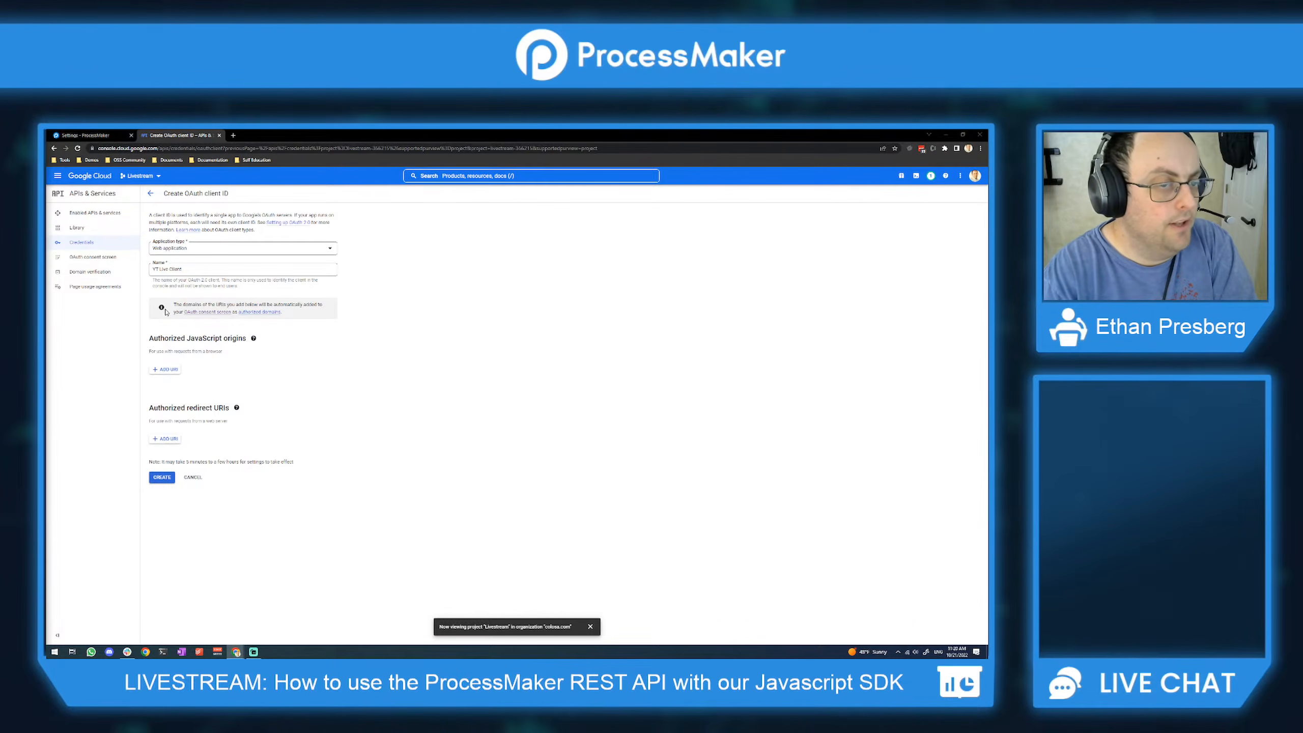
# Step: Add the ProcessMaker site's base URL, without trailing slash, as an authorized JavaScript origin
pyautogui.click(173, 370)
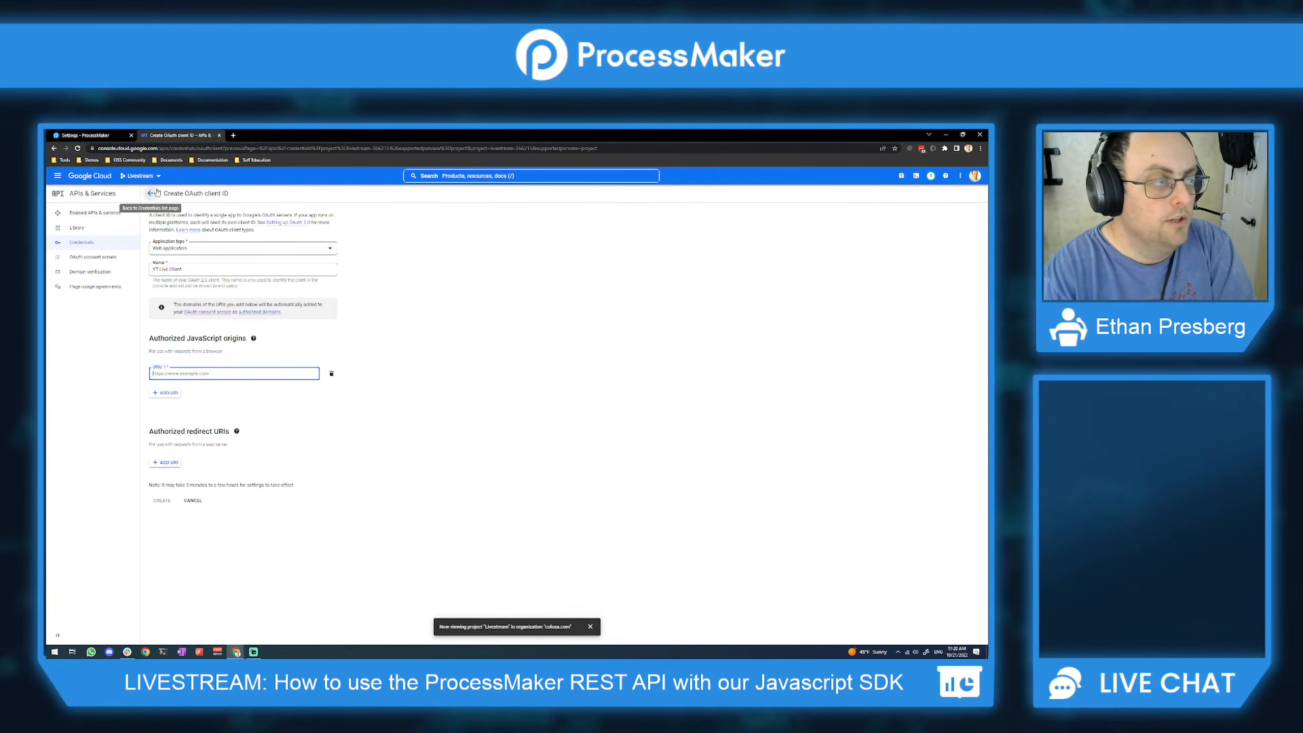
pyautogui.click(84, 135)
pyautogui.click(176, 149)
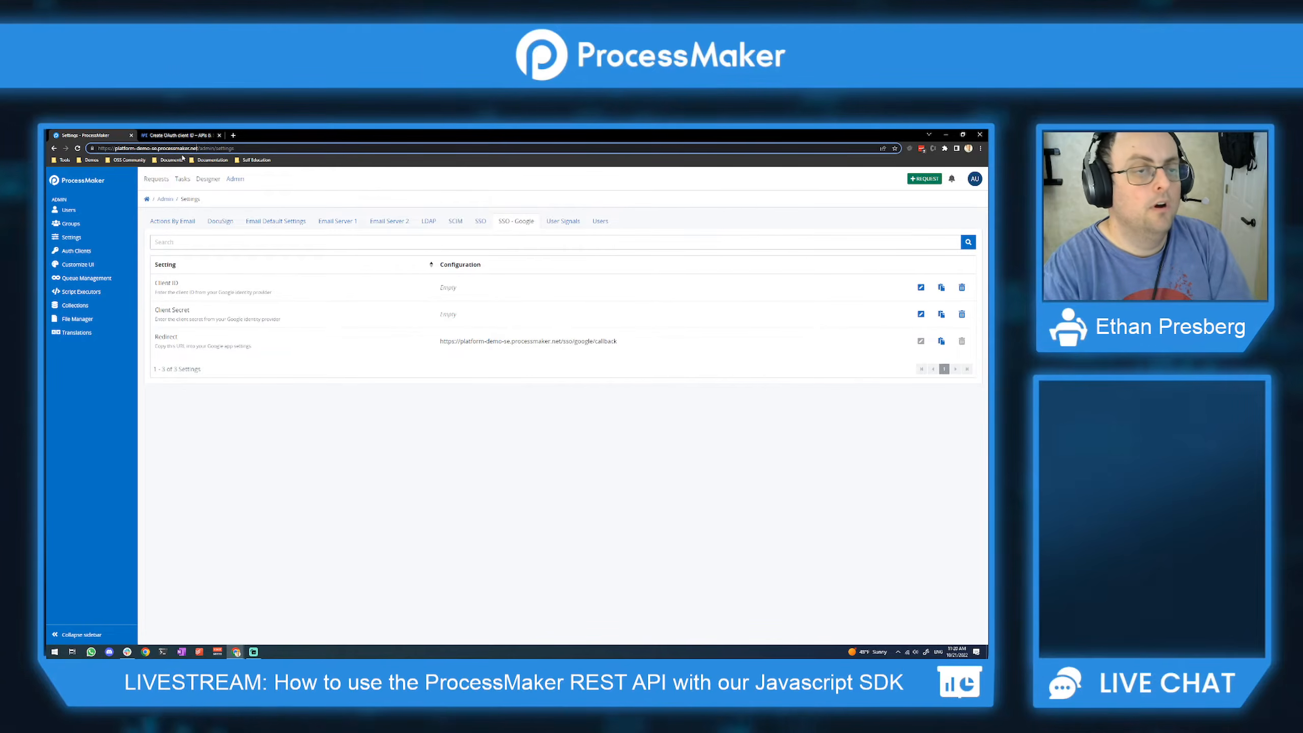
pyautogui.hotkey('shift', 'Home')
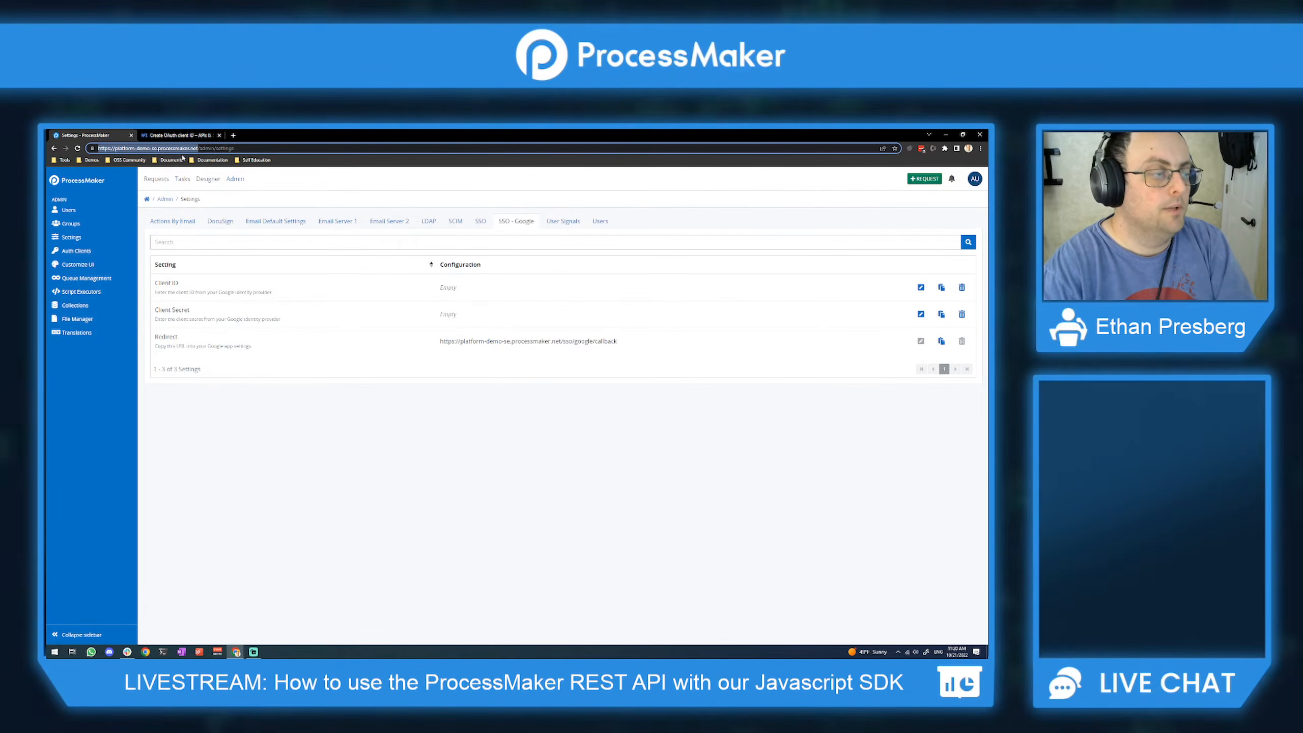
pyautogui.hotkey('ctrl', 'Tab')
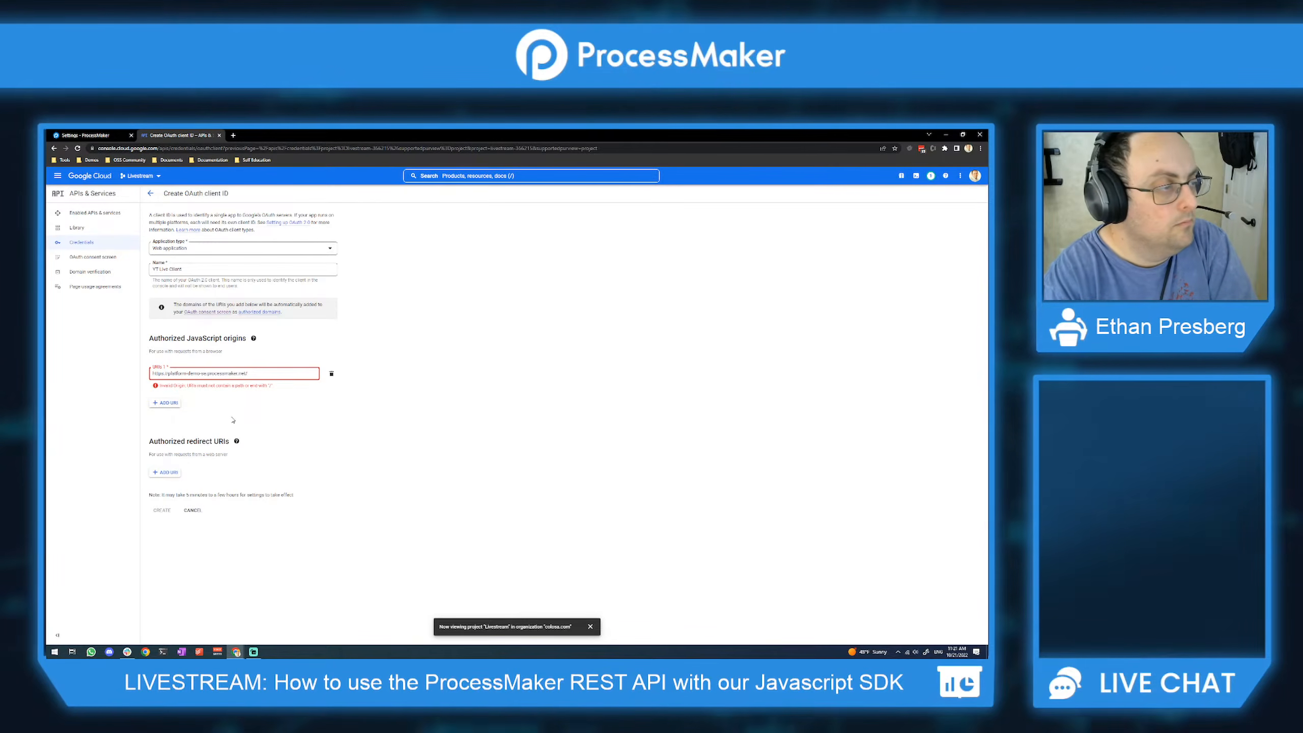
pyautogui.press('BackSpace')
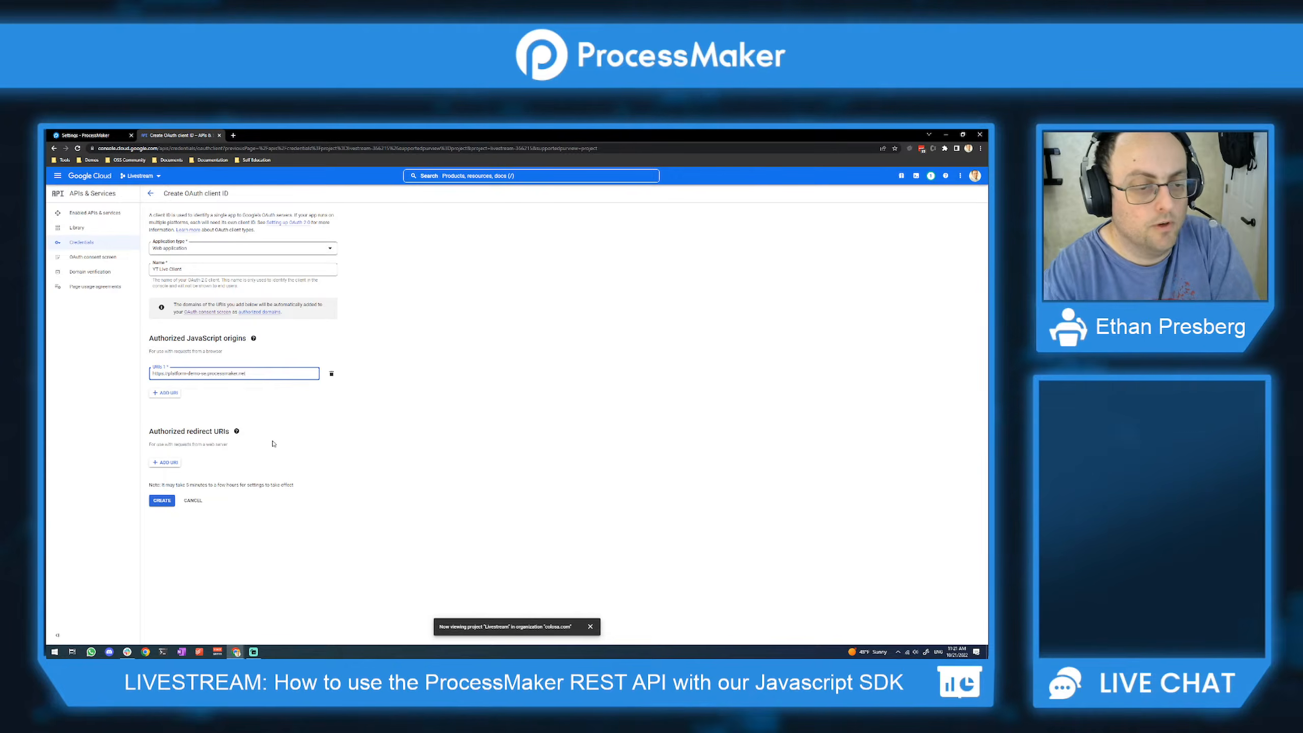
pyautogui.click(289, 418)
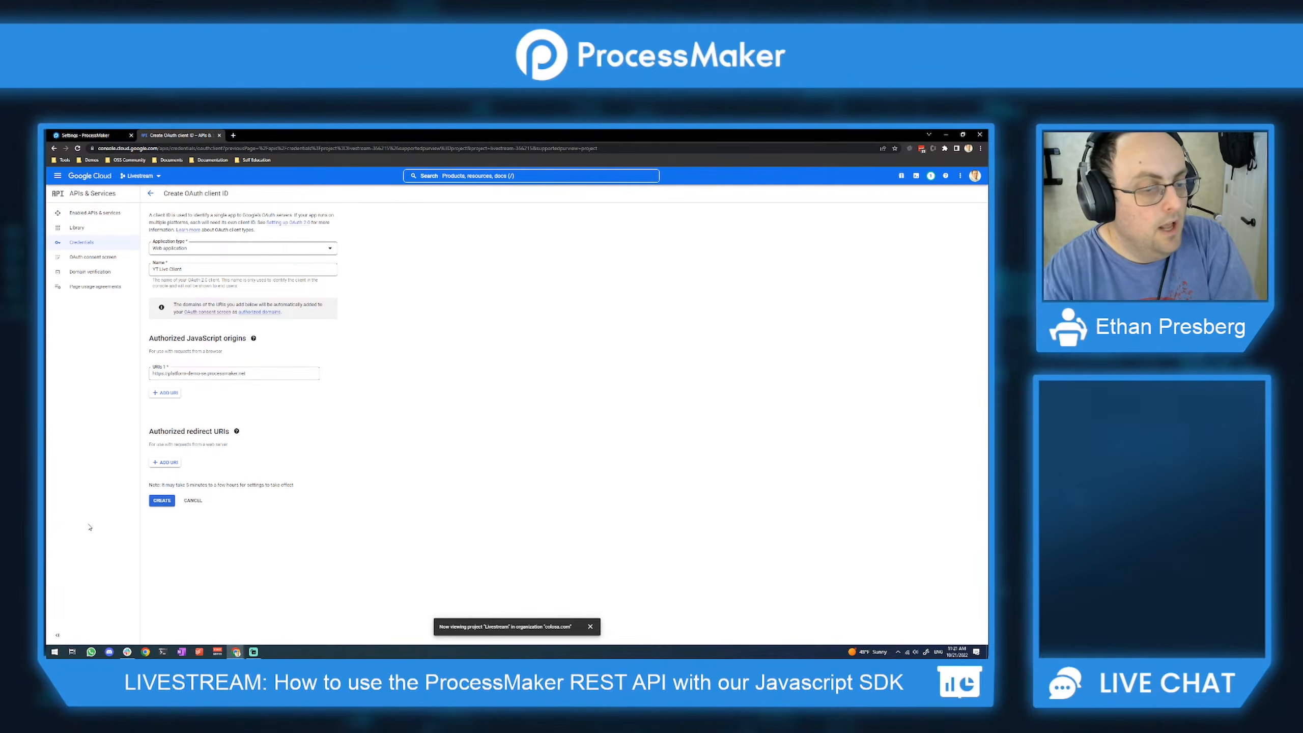
# Step: Add the ProcessMaker Google callback URL as the authorized redirect URI and create the client
pyautogui.click(172, 464)
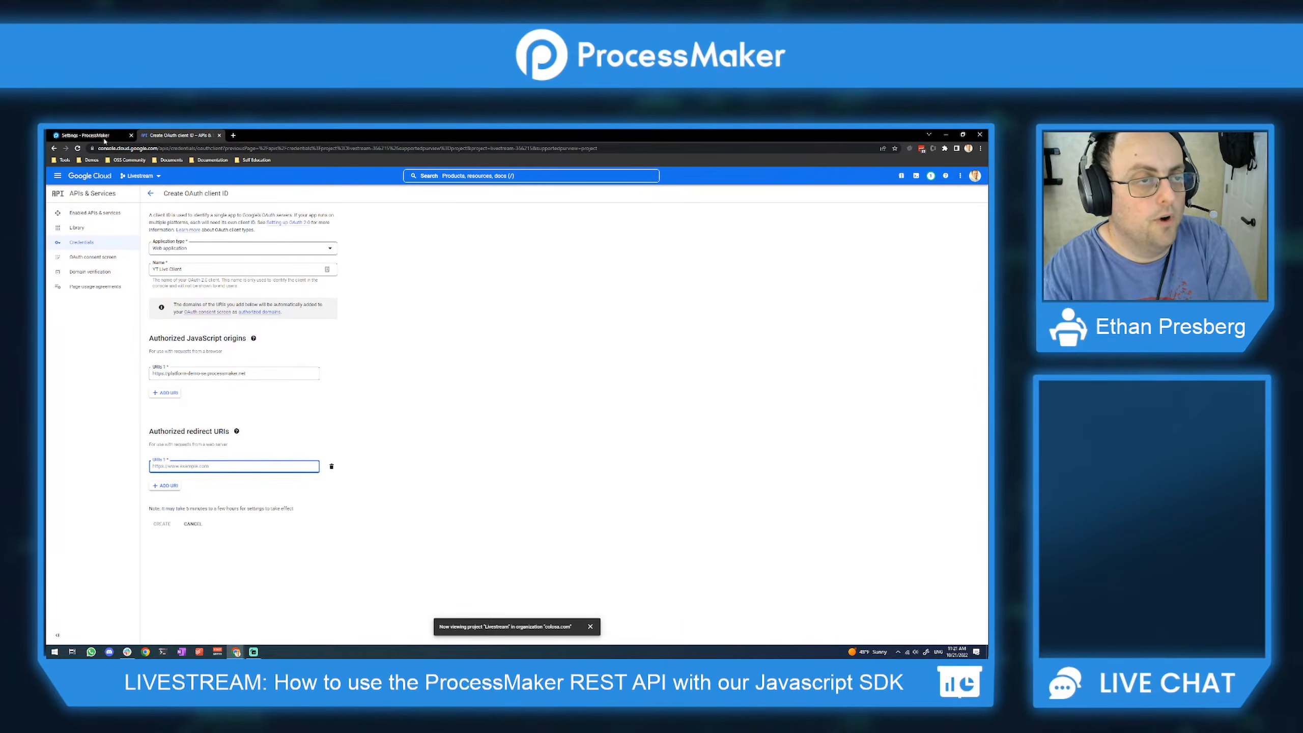
pyautogui.click(104, 138)
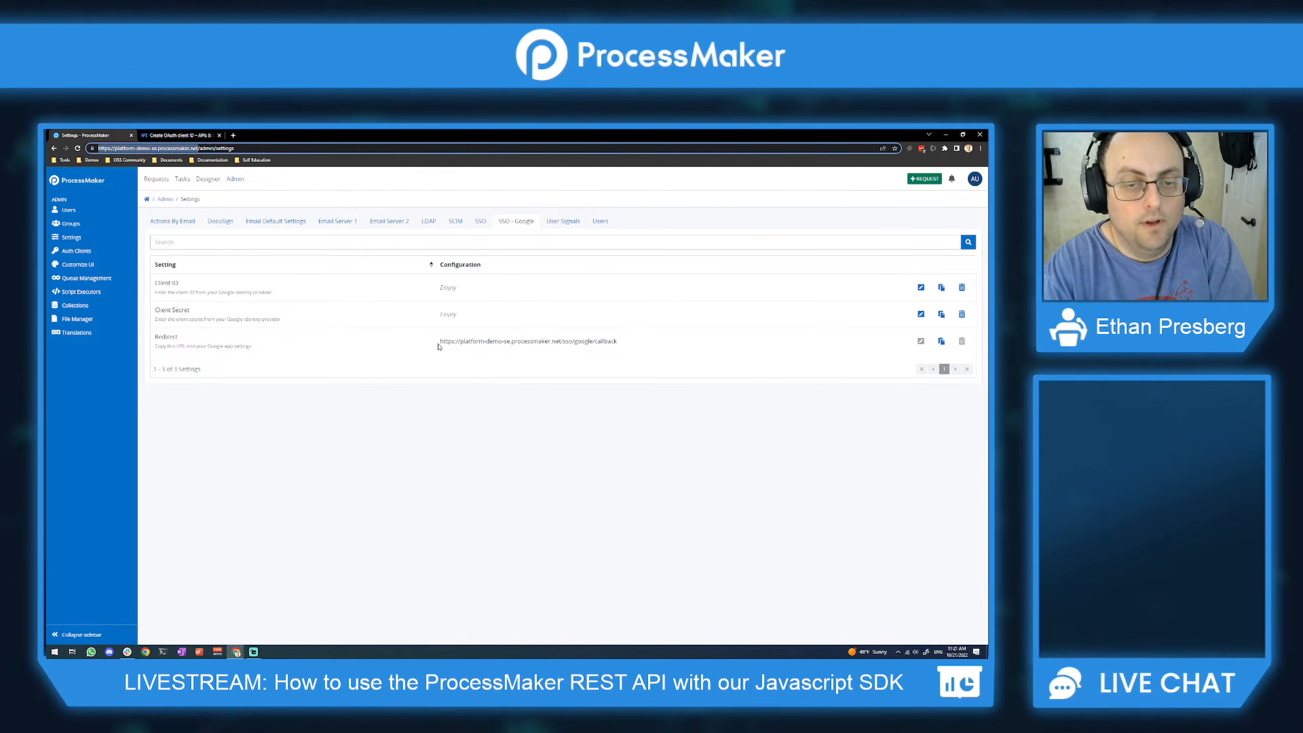
pyautogui.moveTo(469, 341); pyautogui.dragTo(641, 351)
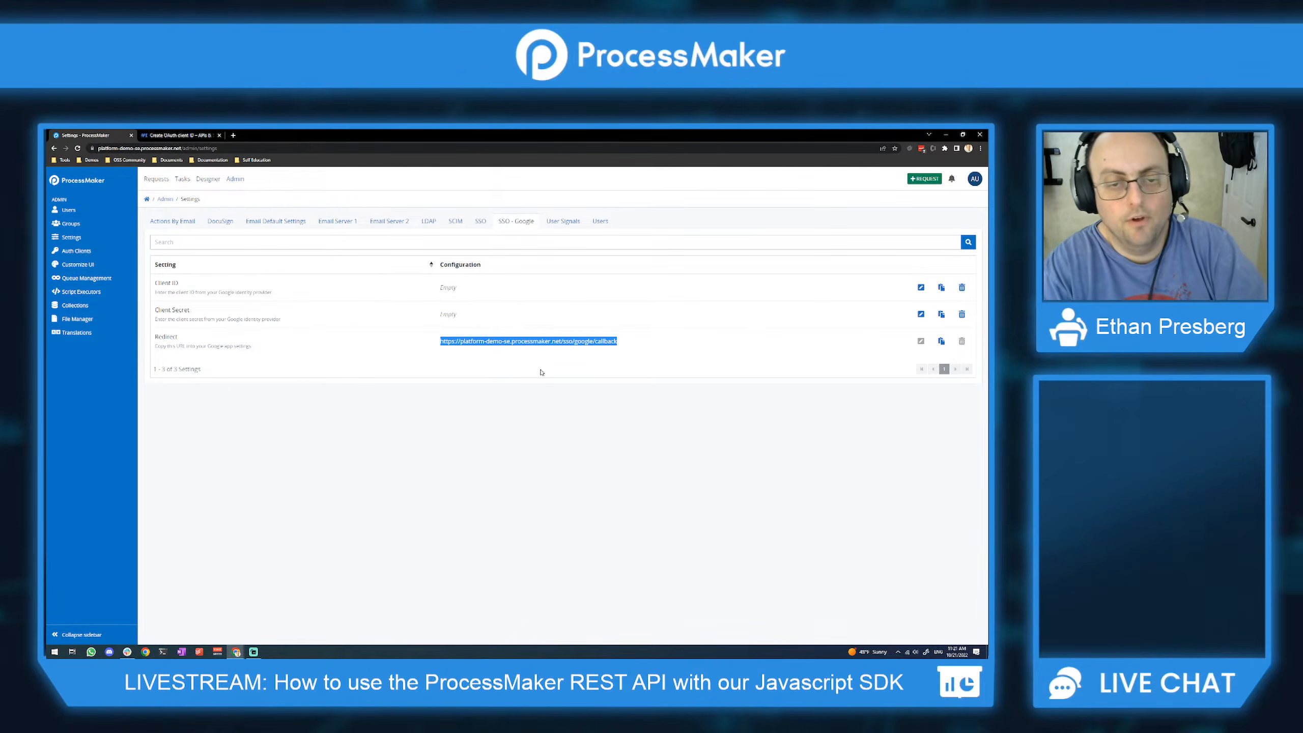
pyautogui.click(569, 349)
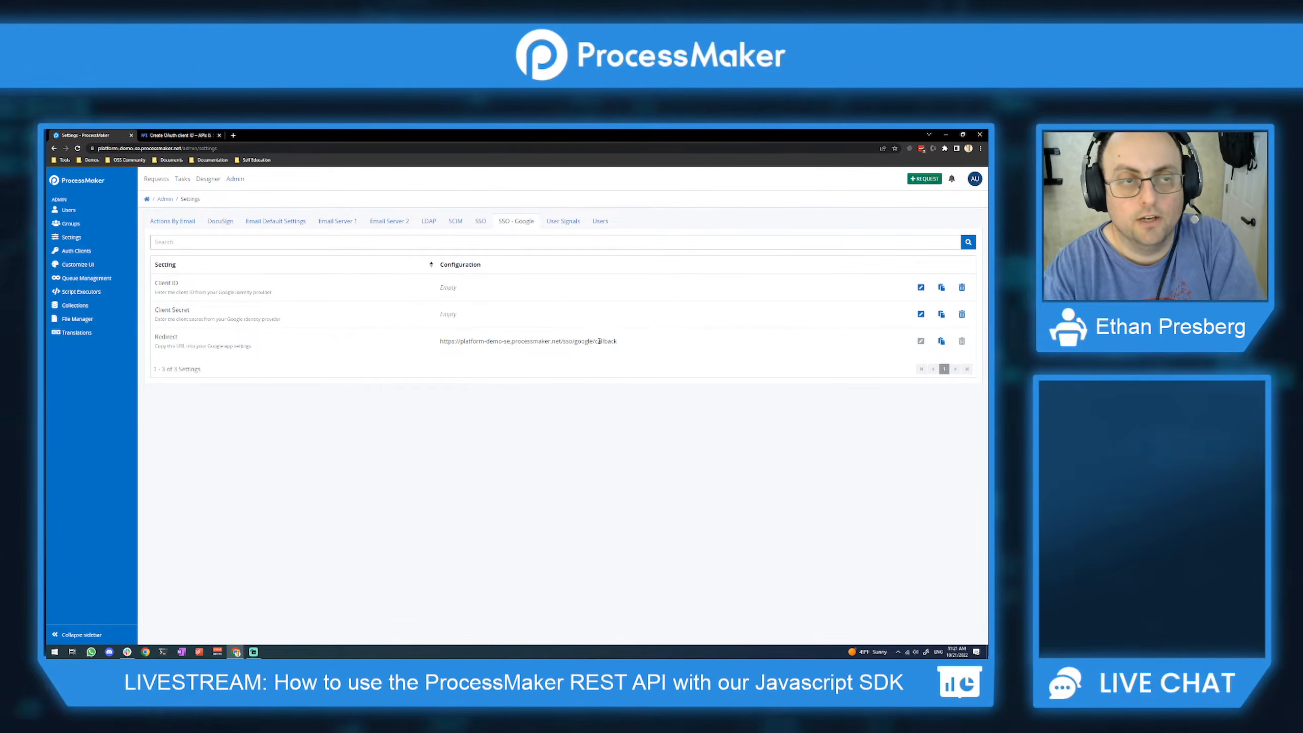
pyautogui.hotkey('ctrl', 'Tab')
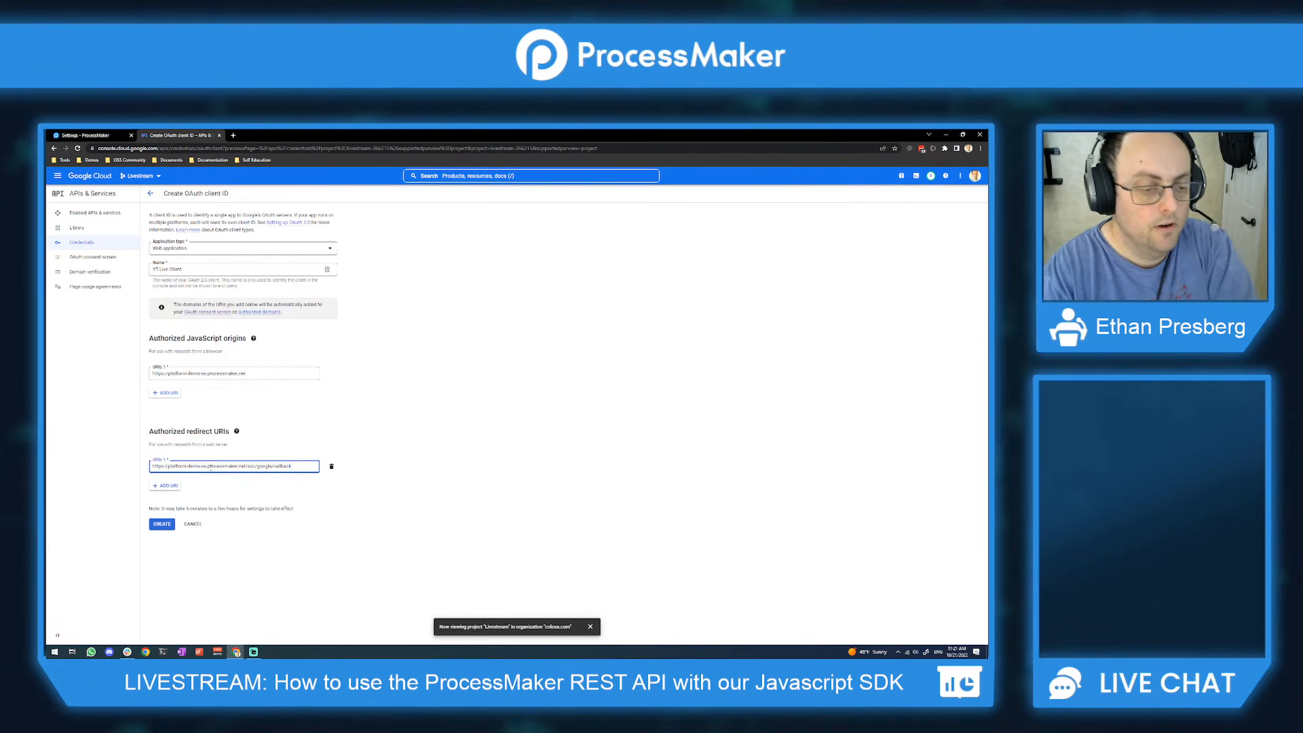
pyautogui.click(161, 525)
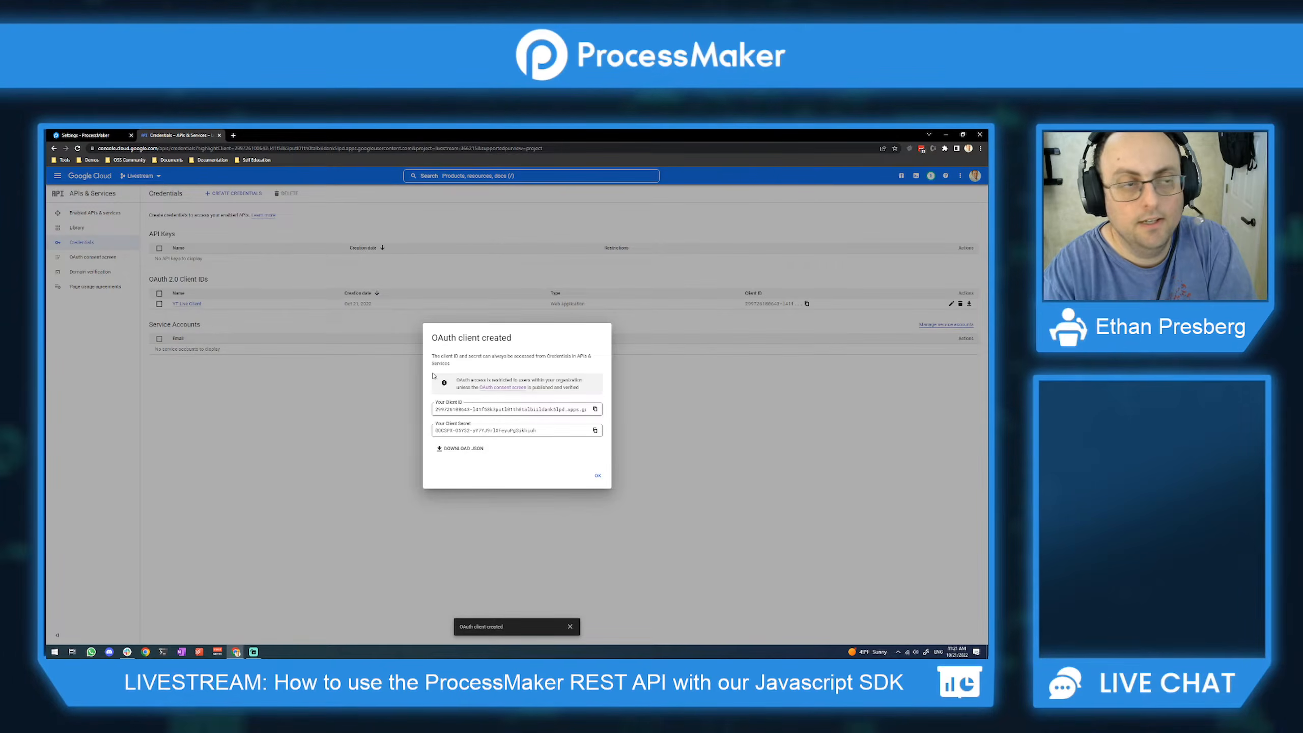
# Step: Paste the Google client ID into ProcessMaker's Client ID setting and save it
pyautogui.click(108, 135)
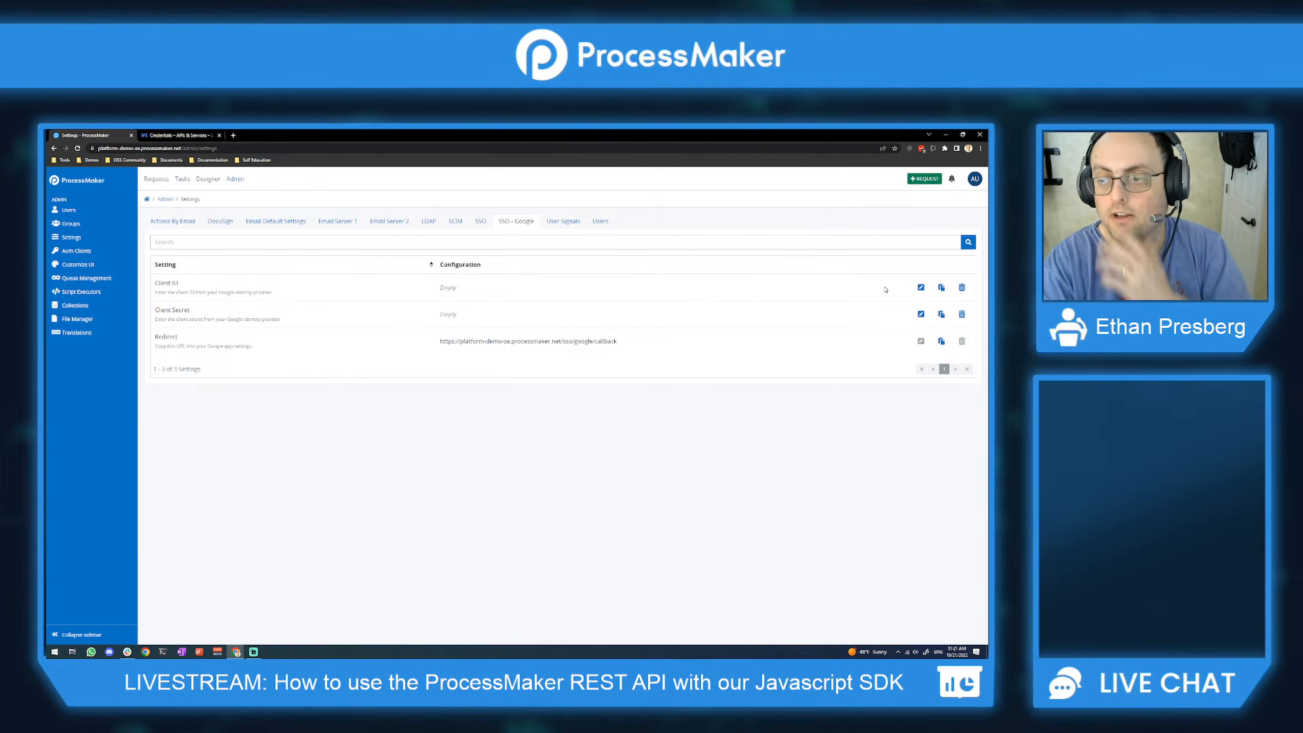
pyautogui.click(920, 288)
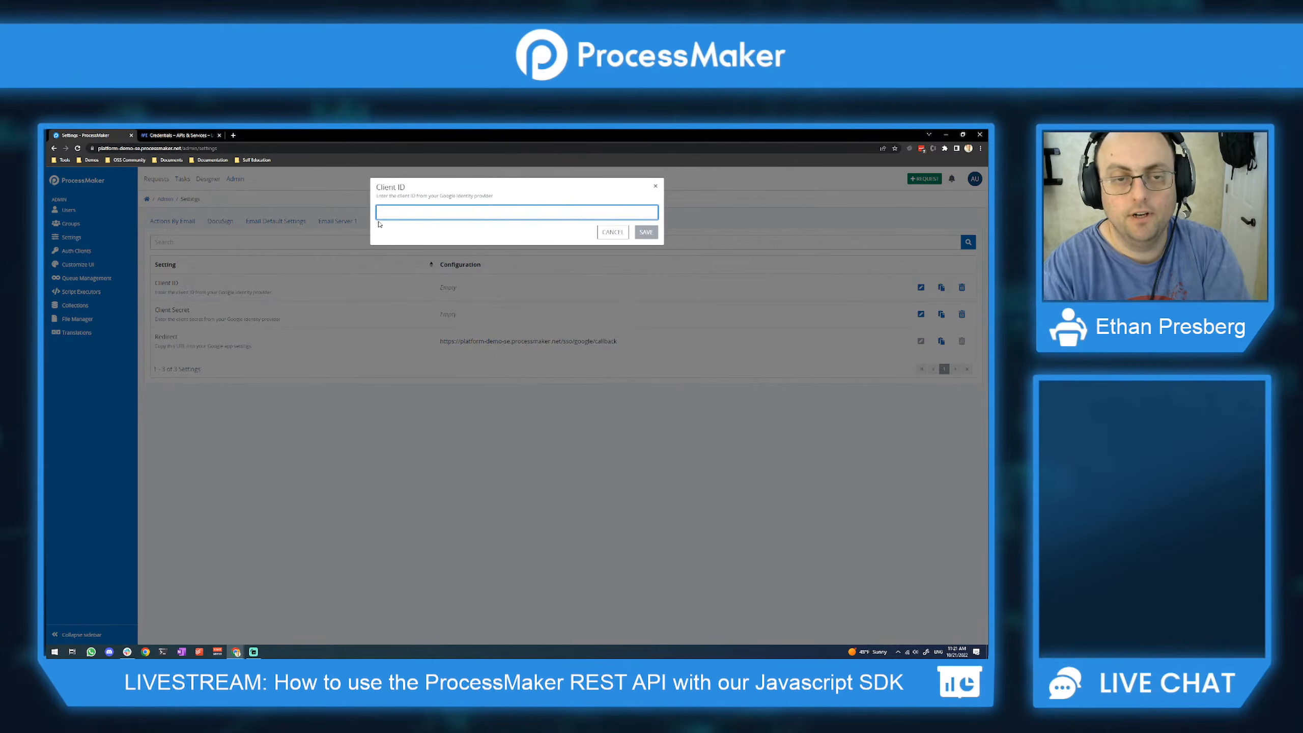
pyautogui.hotkey('ctrl', 'v')
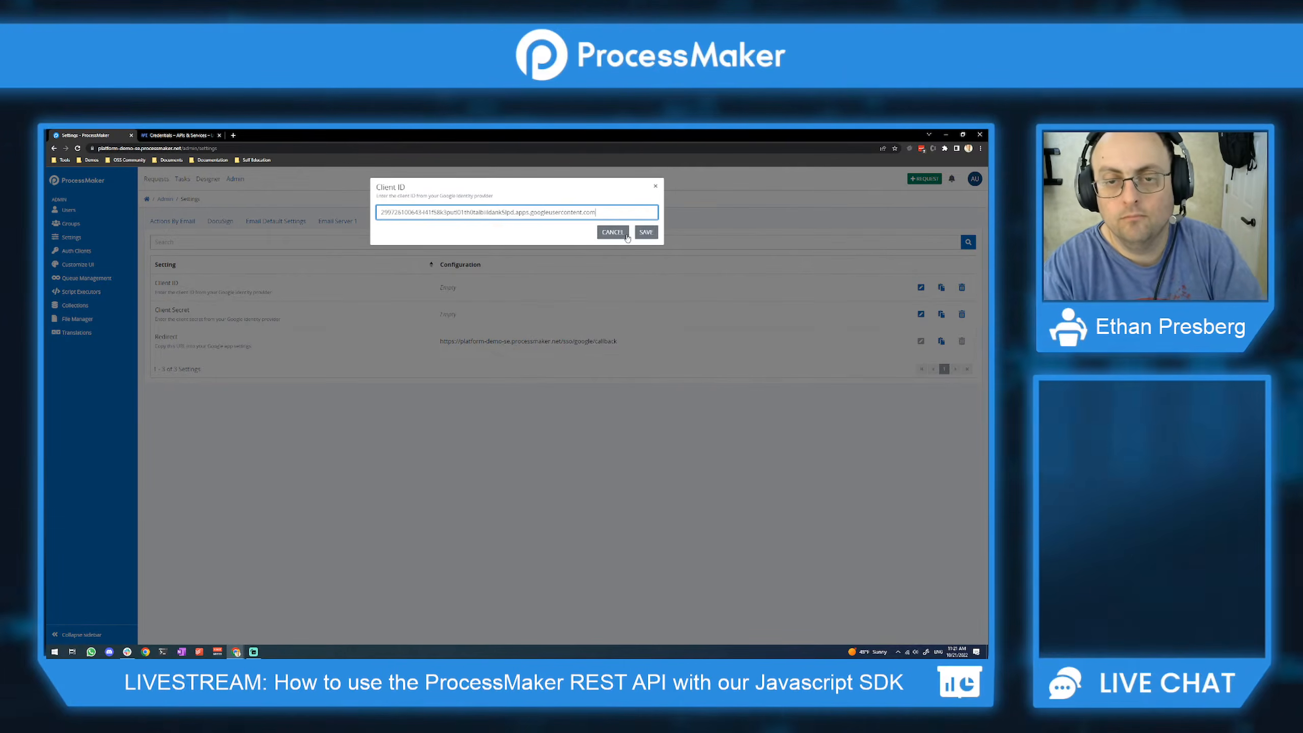
pyautogui.click(646, 233)
# Step: Copy the client secret from Google Cloud into the Client Secret setting and save it
pyautogui.click(180, 136)
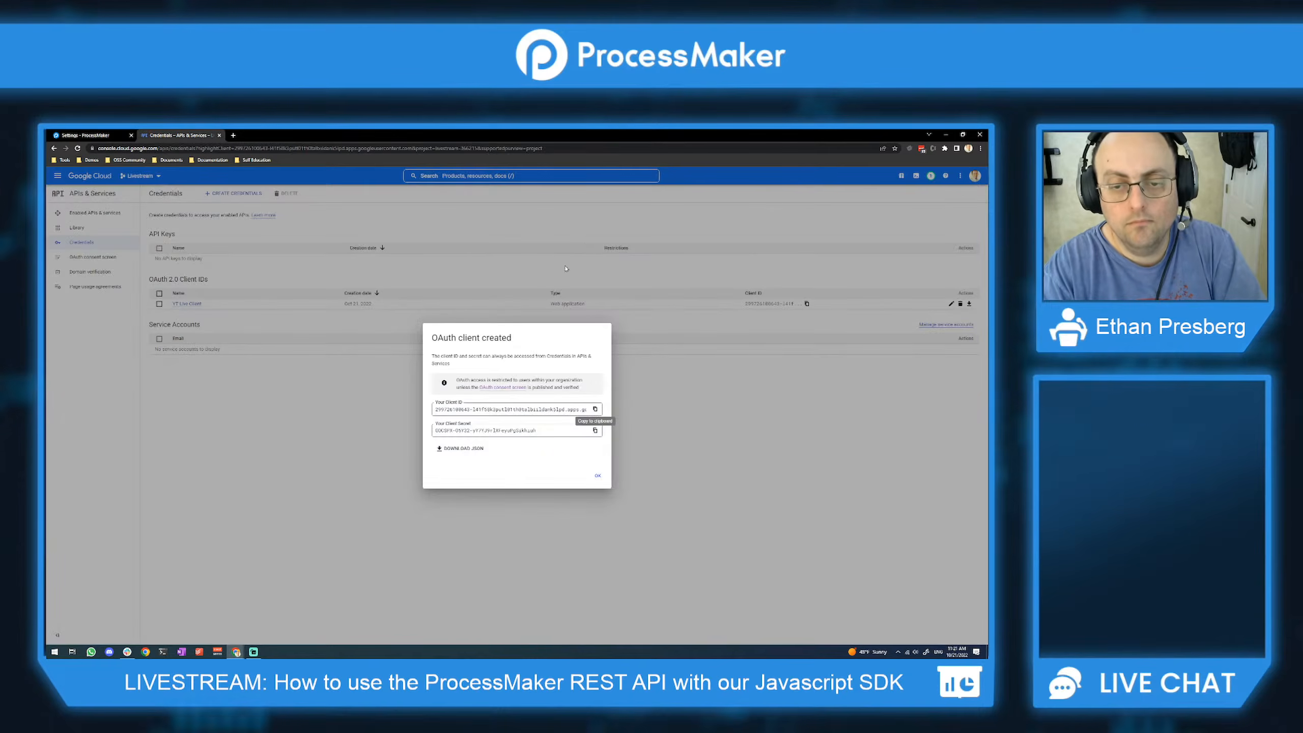
pyautogui.click(596, 431)
pyautogui.hotkey('ctrl', 'Tab')
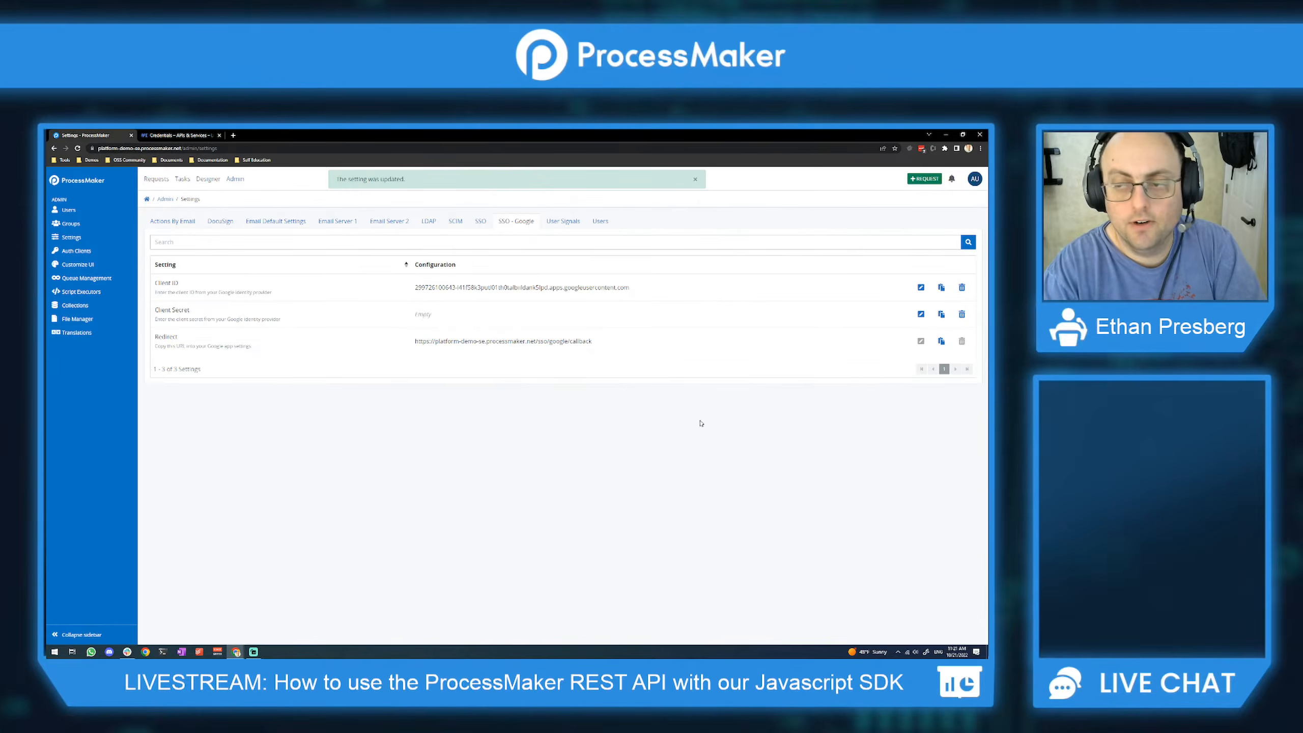
pyautogui.click(921, 315)
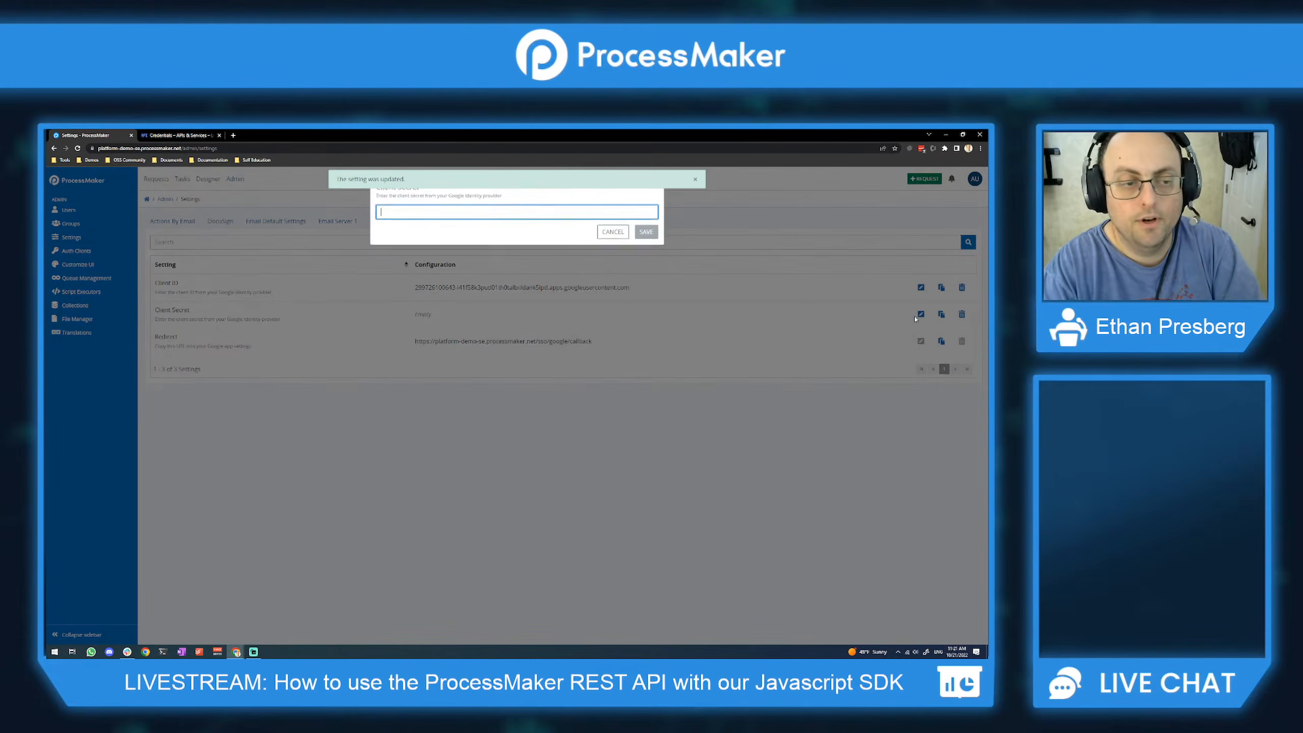
pyautogui.click(646, 233)
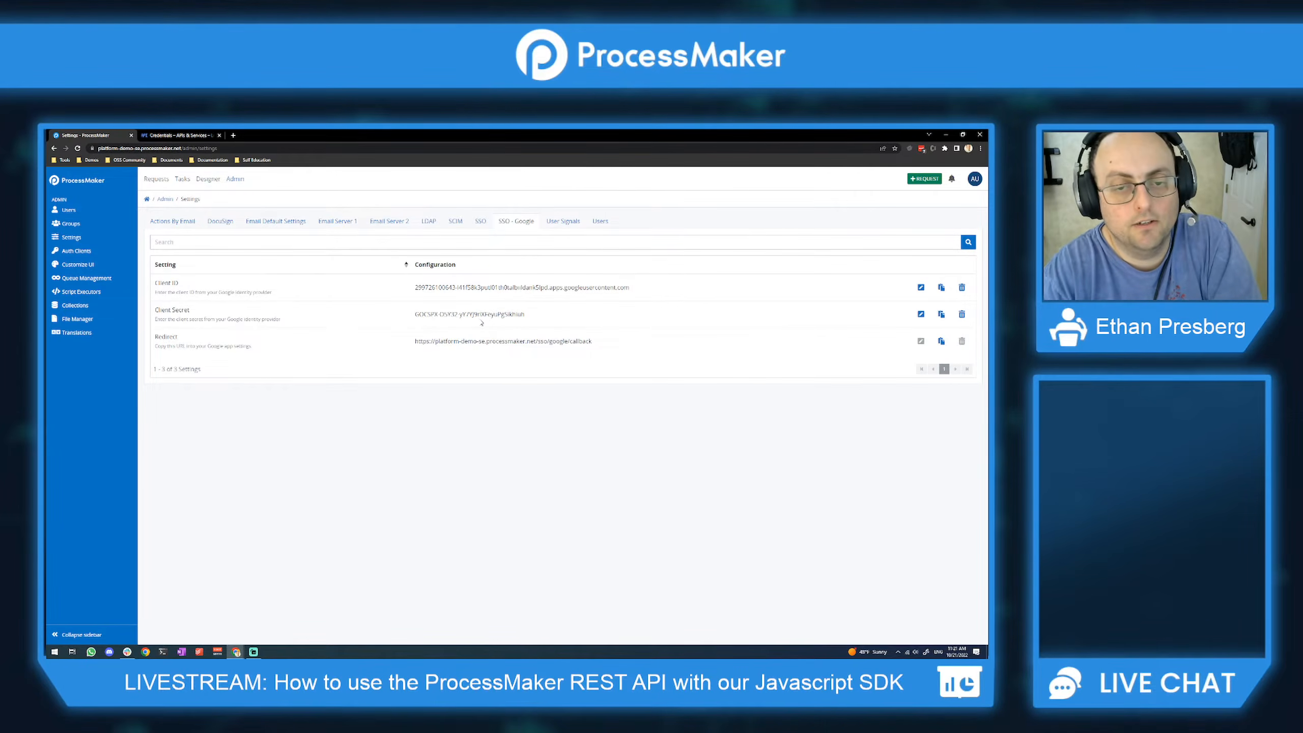
# Step: Compare the saved values with the OAuth client dialog and review the SSO settings
pyautogui.hotkey('ctrl', 'Tab')
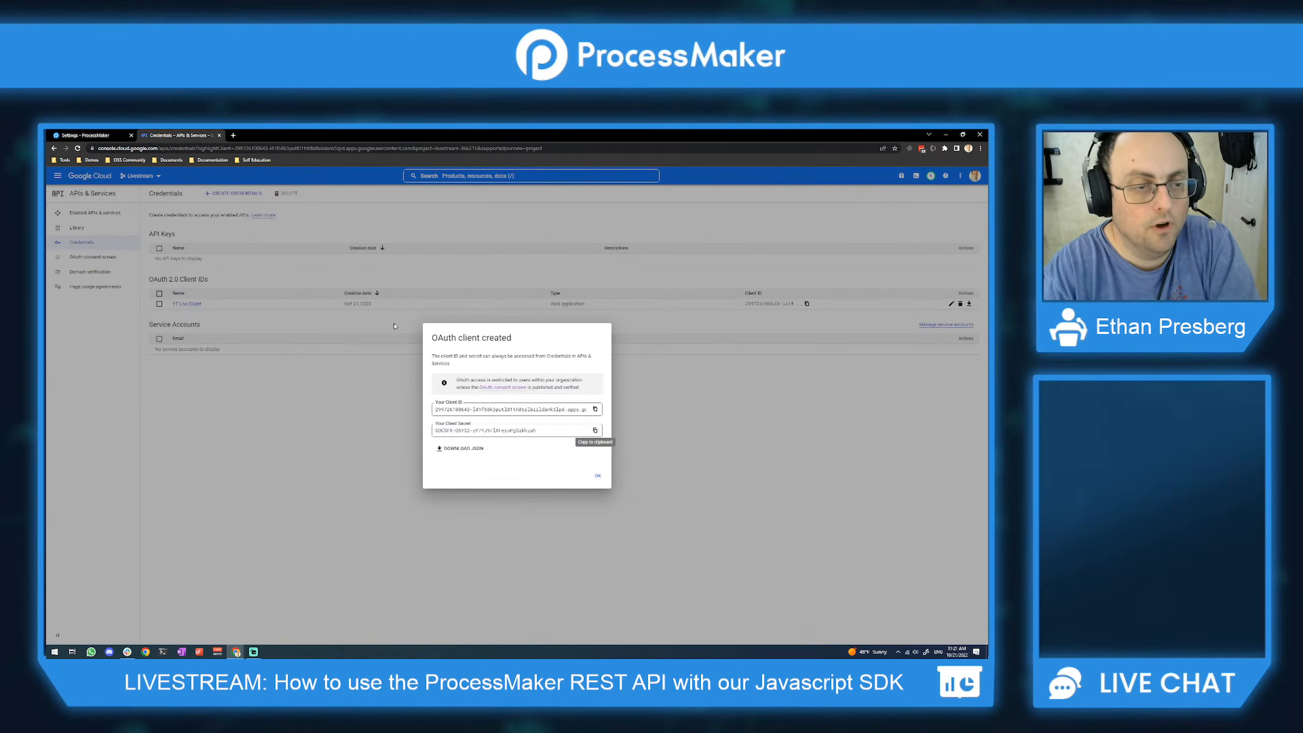
pyautogui.hotkey('ctrl', 'Tab')
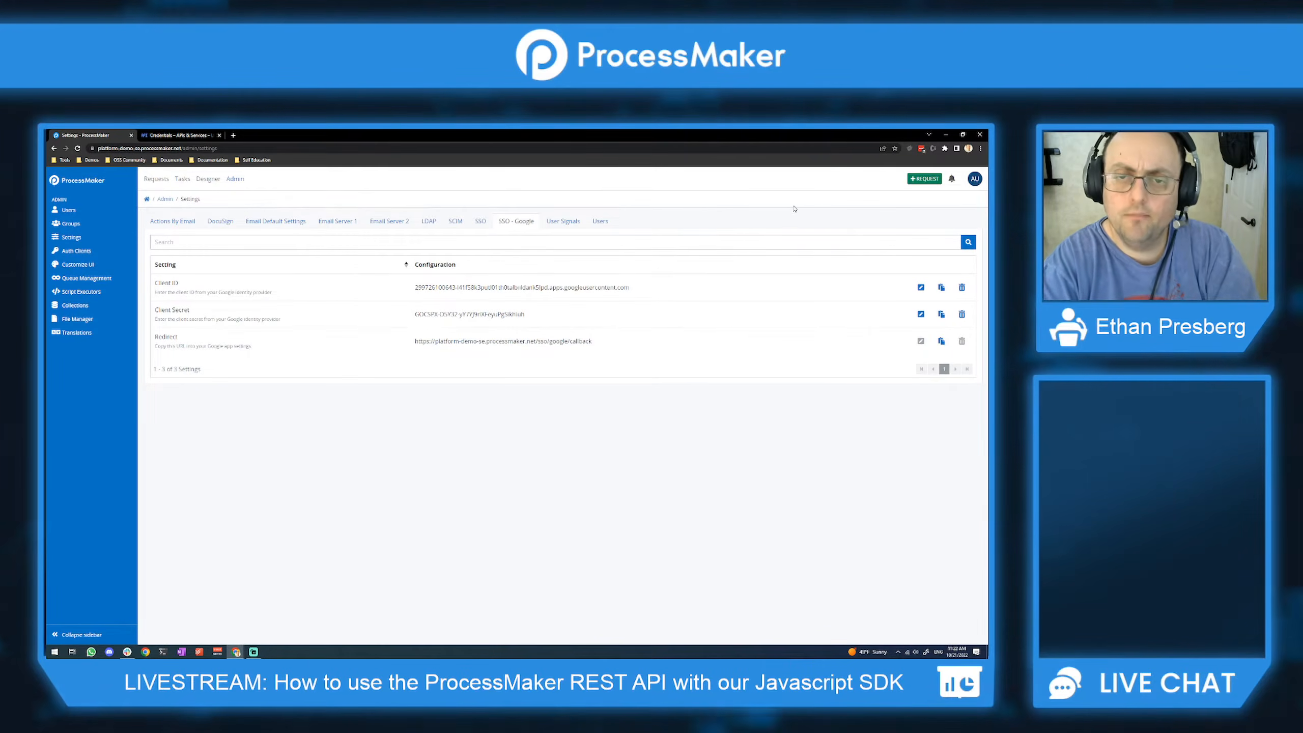
pyautogui.click(484, 221)
pyautogui.click(510, 221)
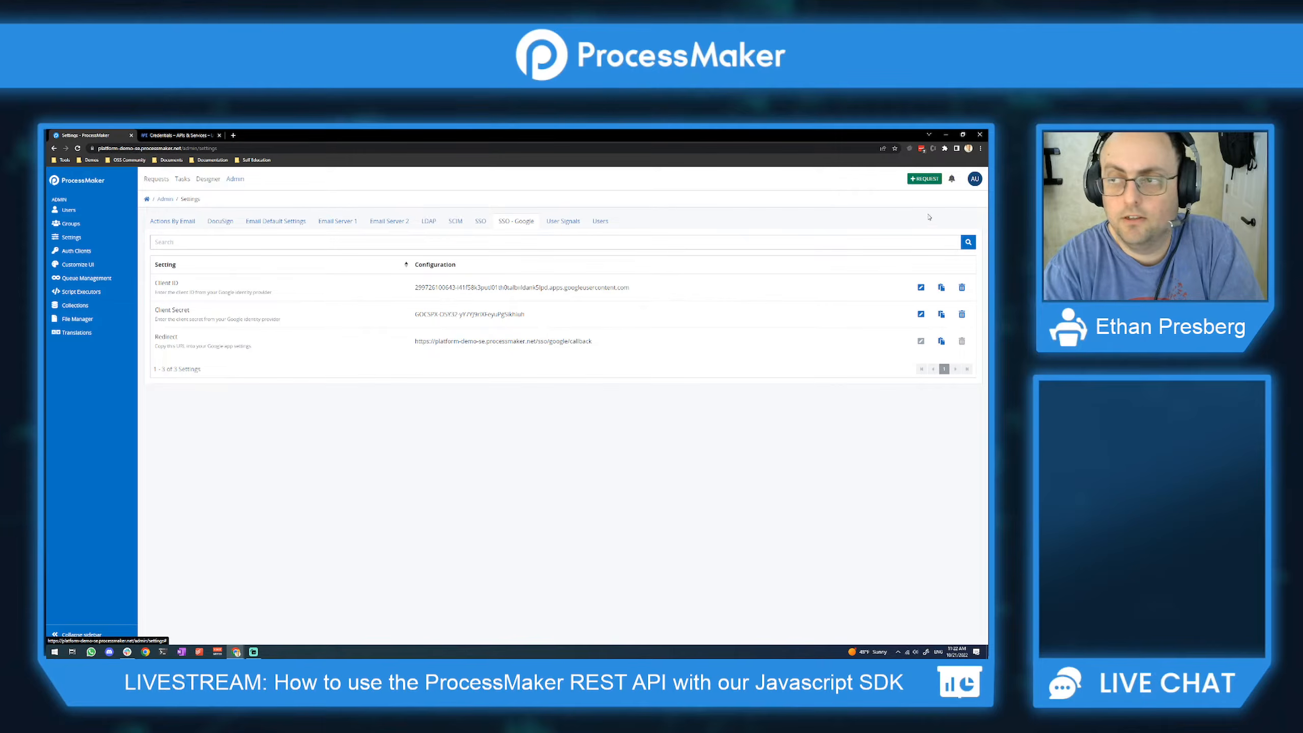
# Step: Log out, clear the remembered username and password, and sign in with the chosen Google account
pyautogui.click(974, 180)
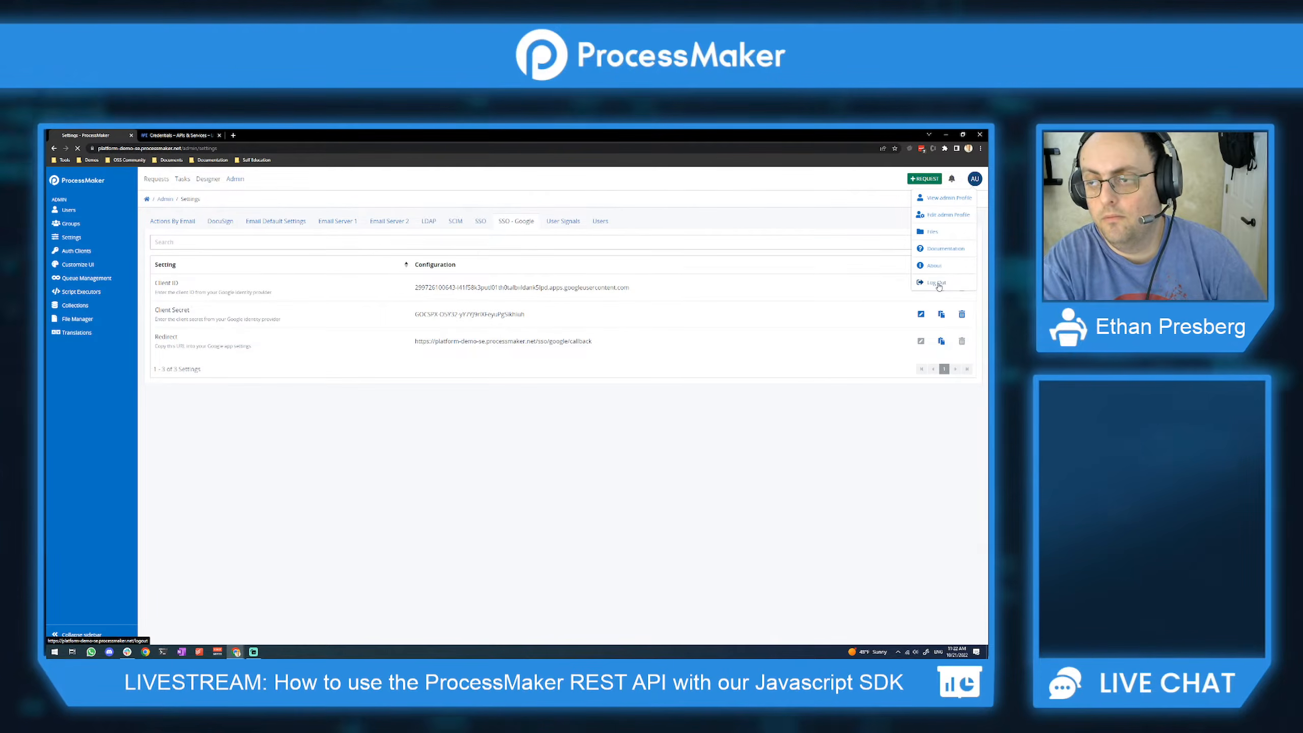
pyautogui.click(937, 283)
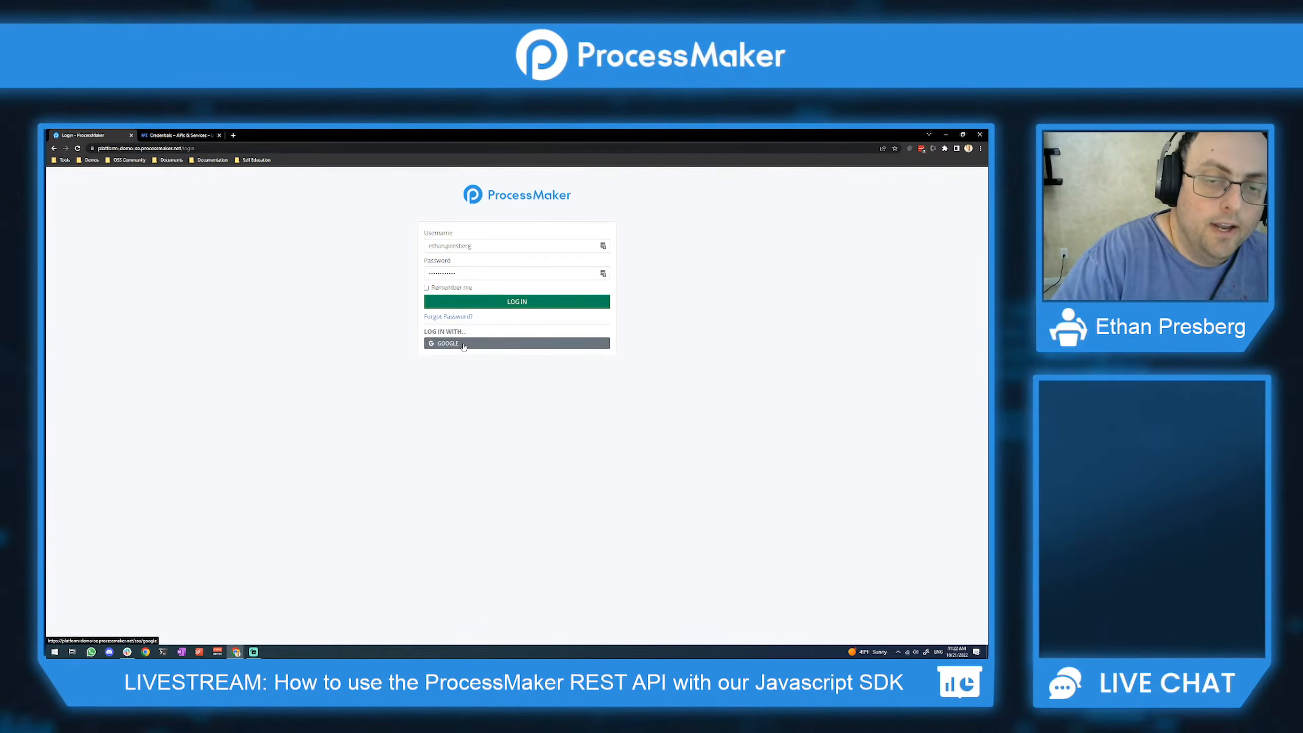
pyautogui.doubleClick(467, 247)
pyautogui.press('BackSpace')
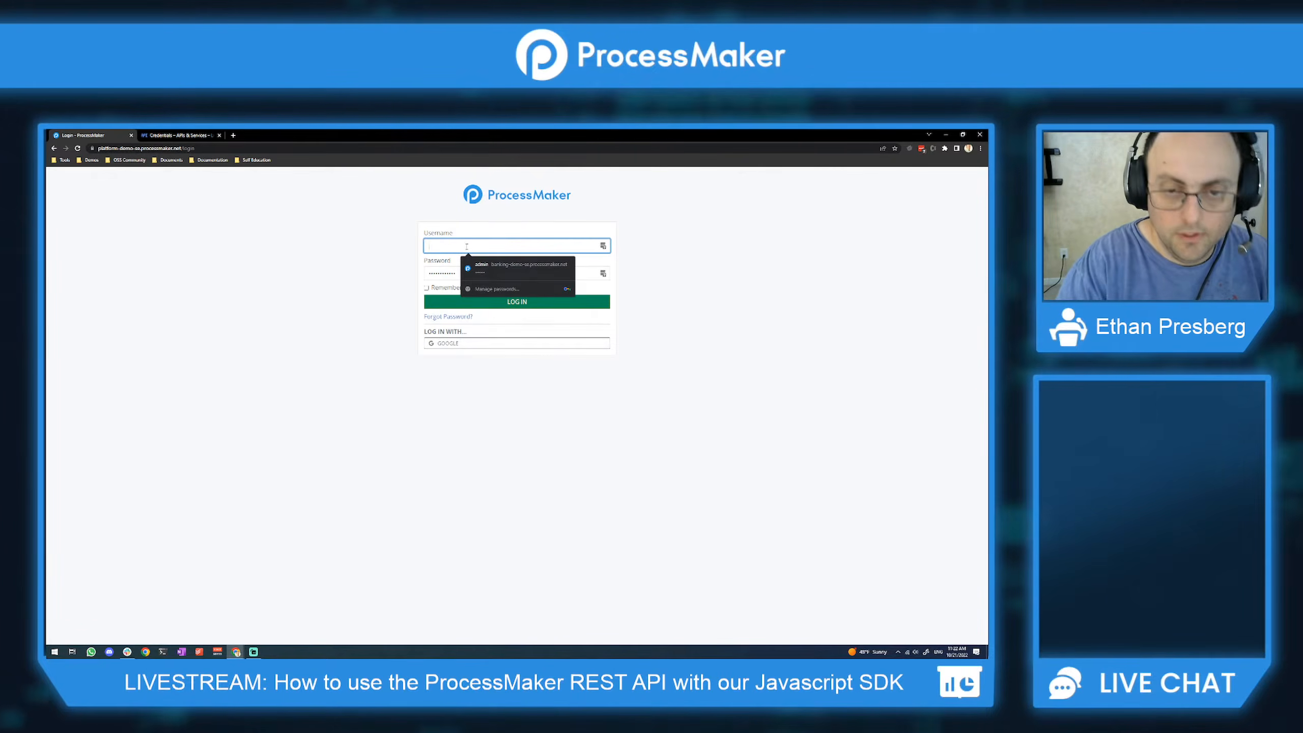
pyautogui.press('Tab')
pyautogui.press('BackSpace')
pyautogui.click(355, 272)
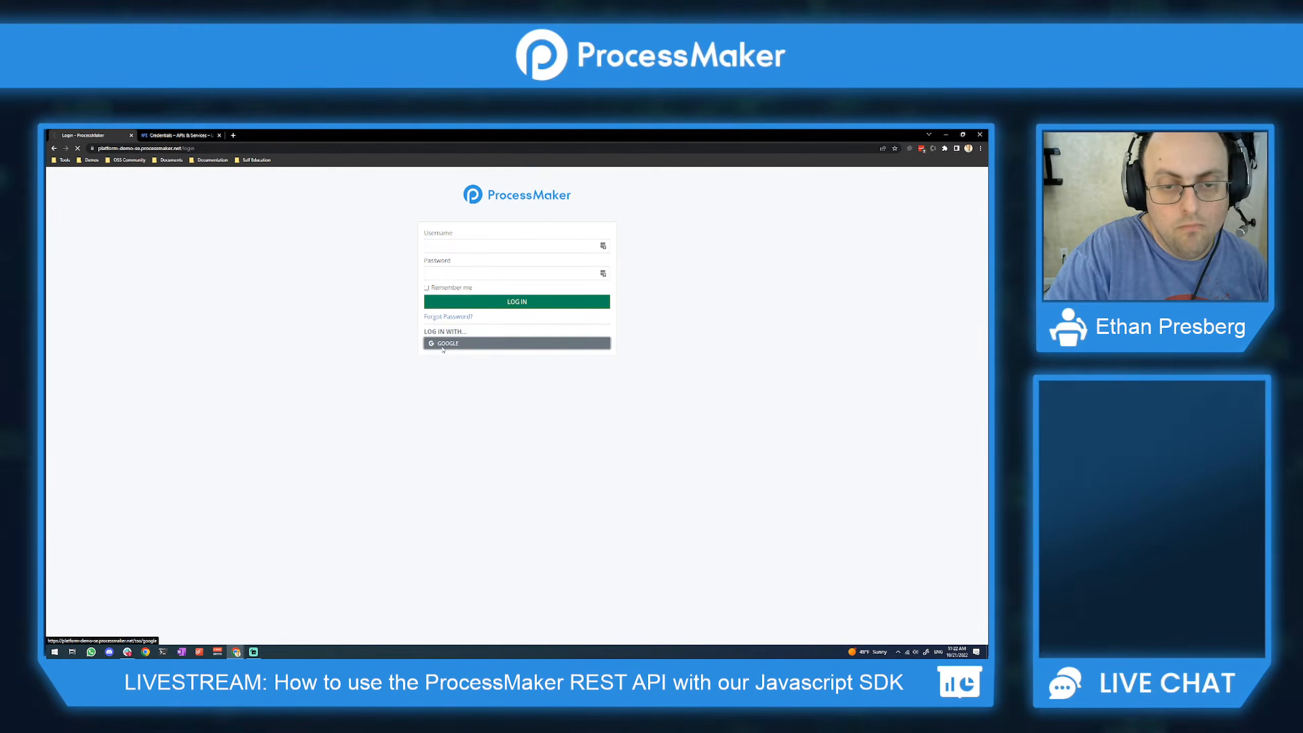
pyautogui.click(443, 344)
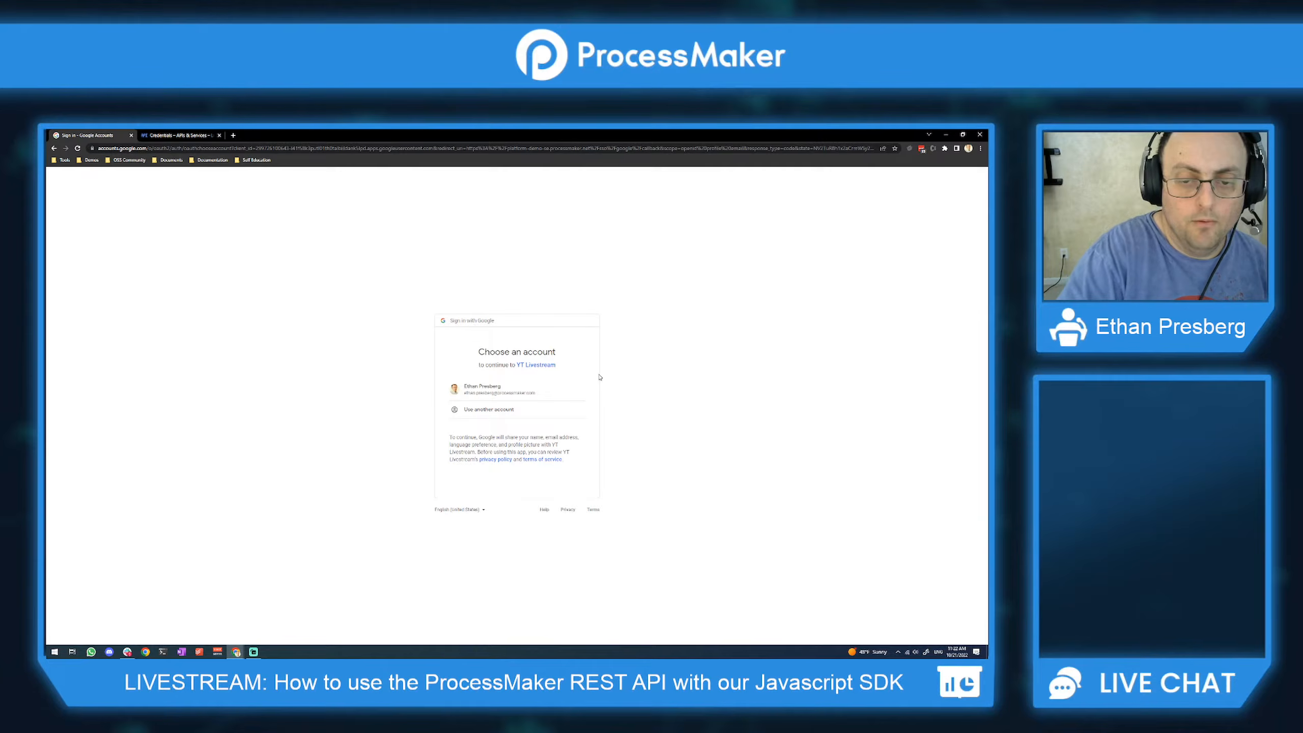
pyautogui.click(496, 396)
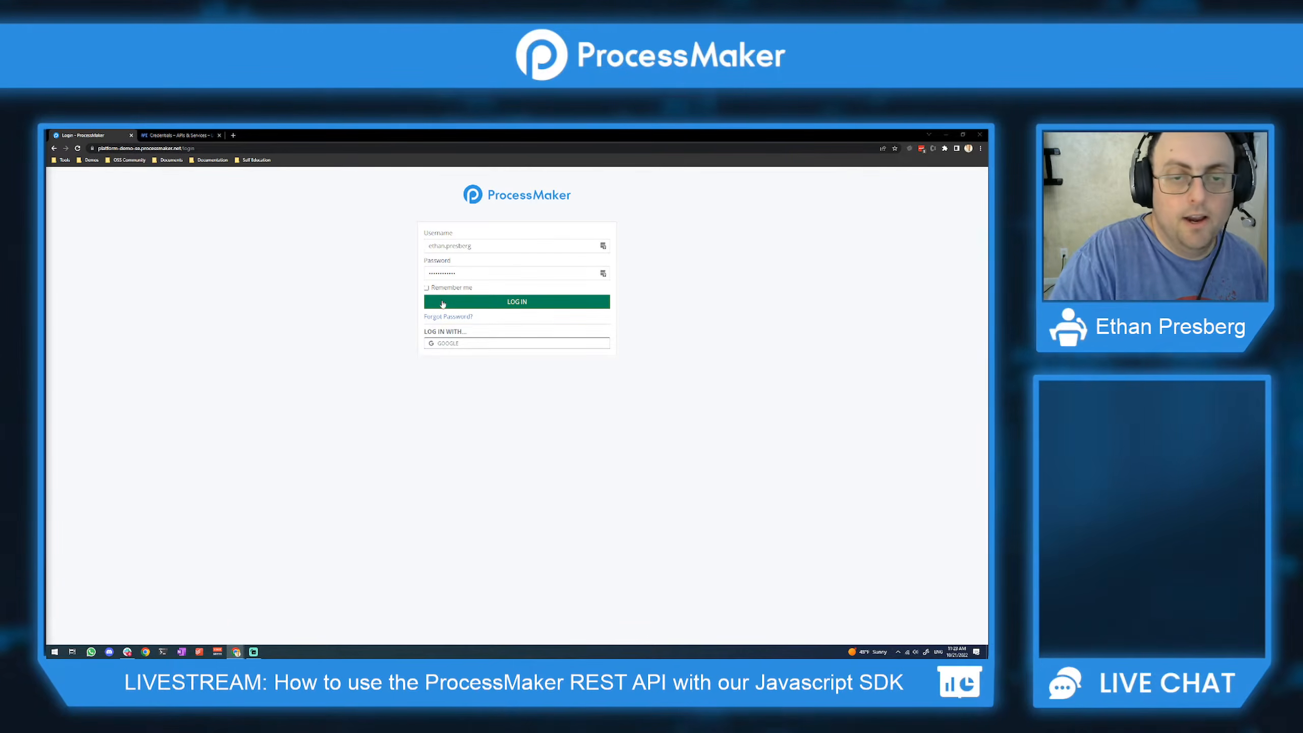
# Step: Log back in to ProcessMaker with the saved administrator credentials
pyautogui.click(465, 247)
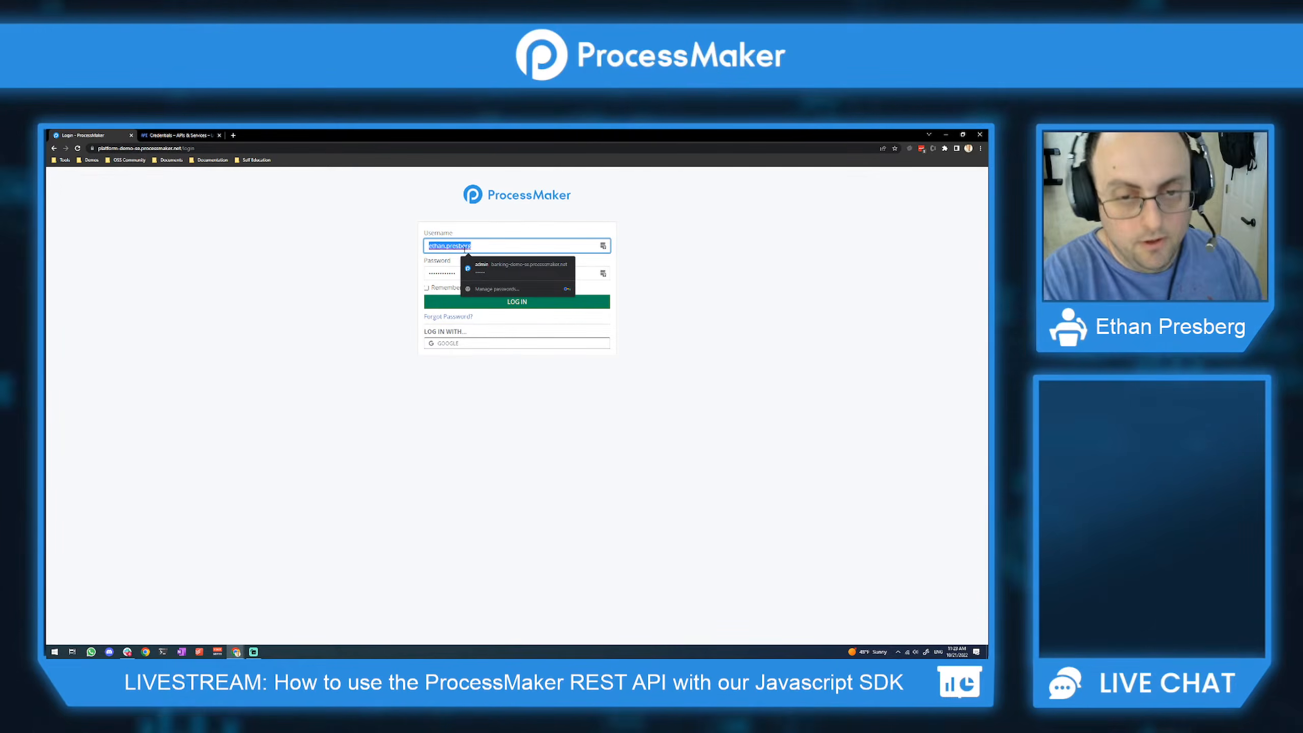
pyautogui.press('Down')
pyautogui.press('Return')
pyautogui.hotkey('ctrl', 'v')
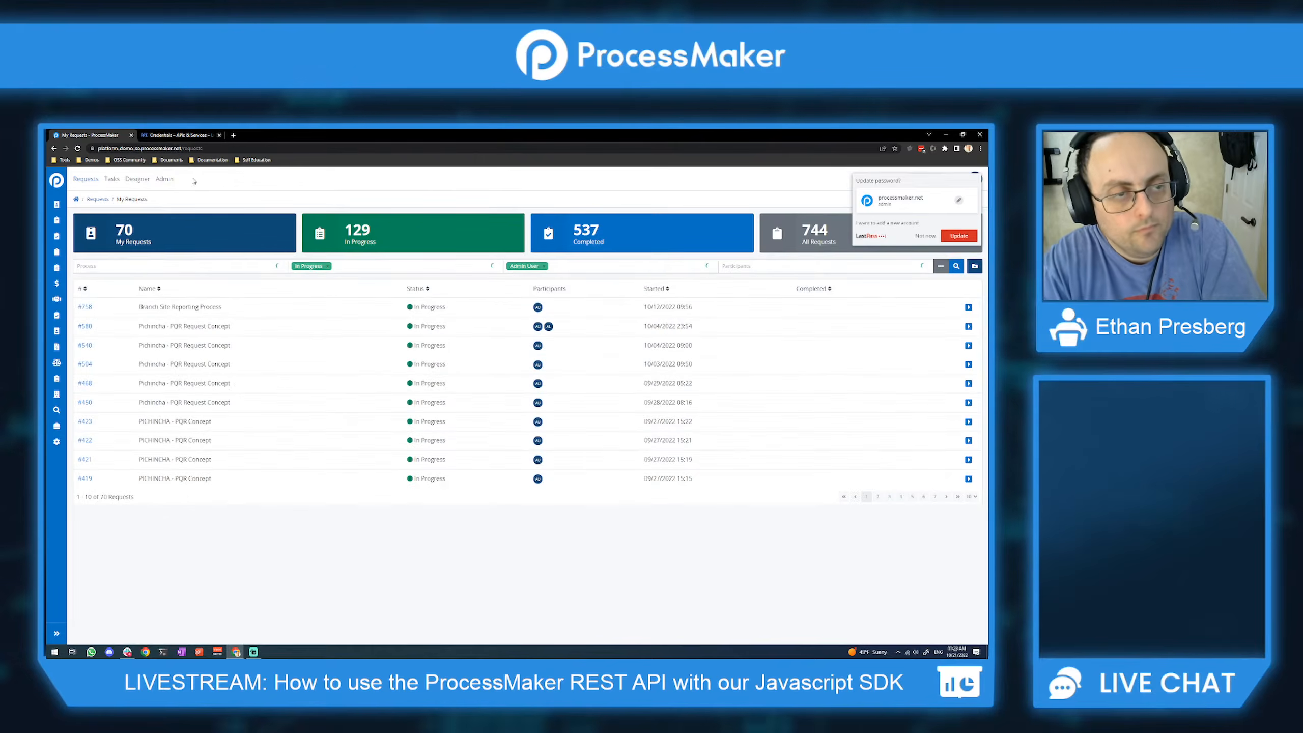
# Step: Sort the users list by ID descending, then bring the Authentication slides into the window
pyautogui.click(165, 179)
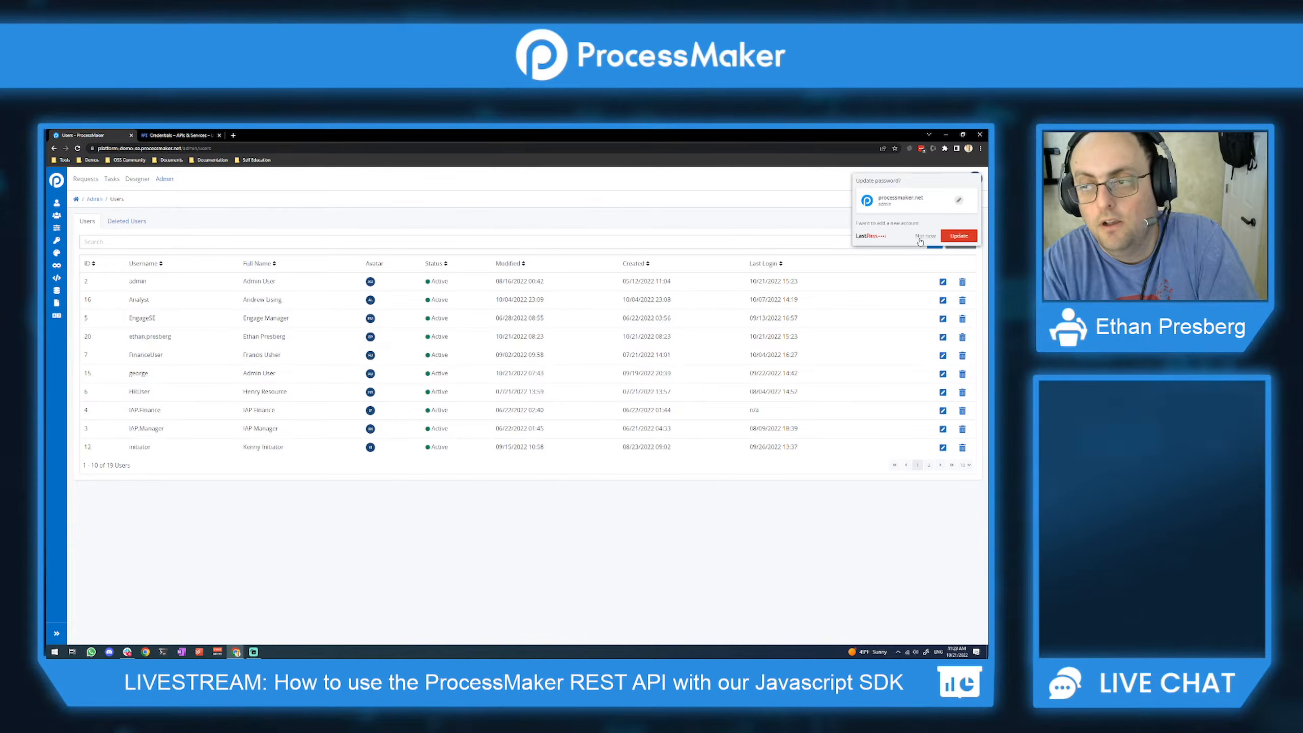
pyautogui.click(922, 237)
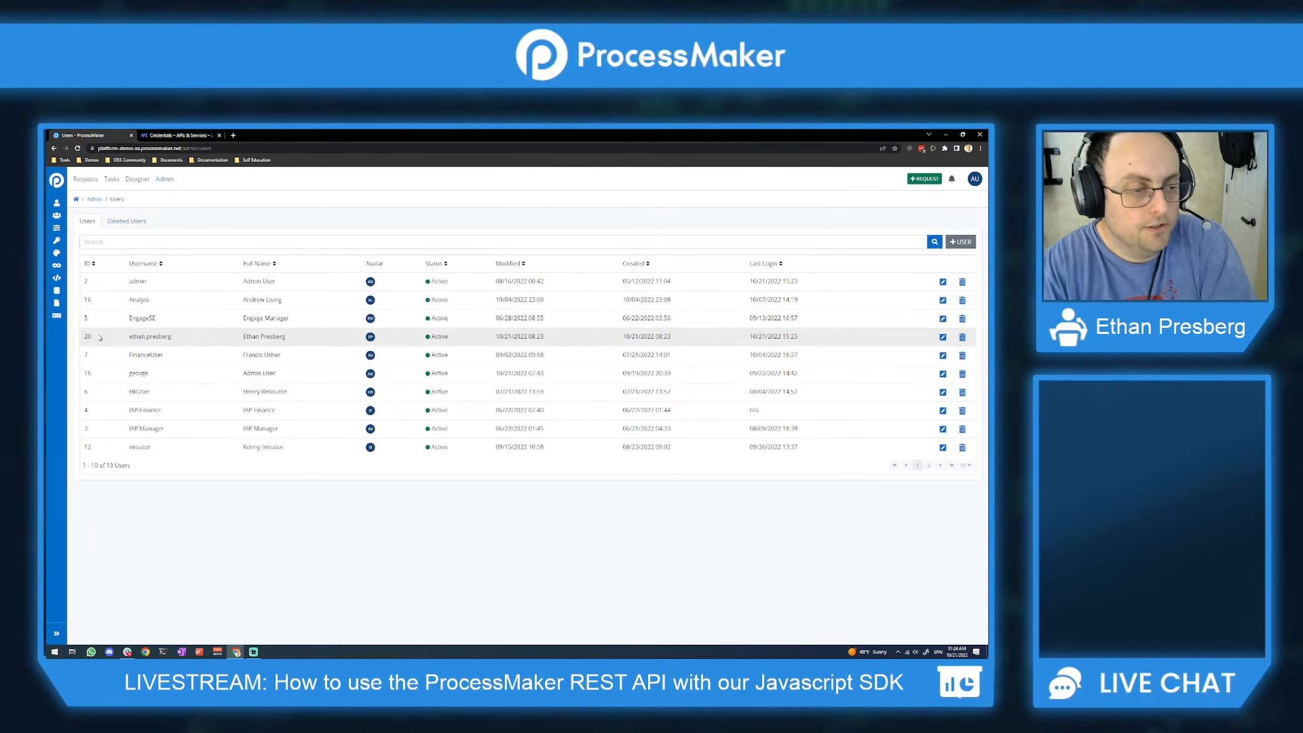
pyautogui.click(86, 264)
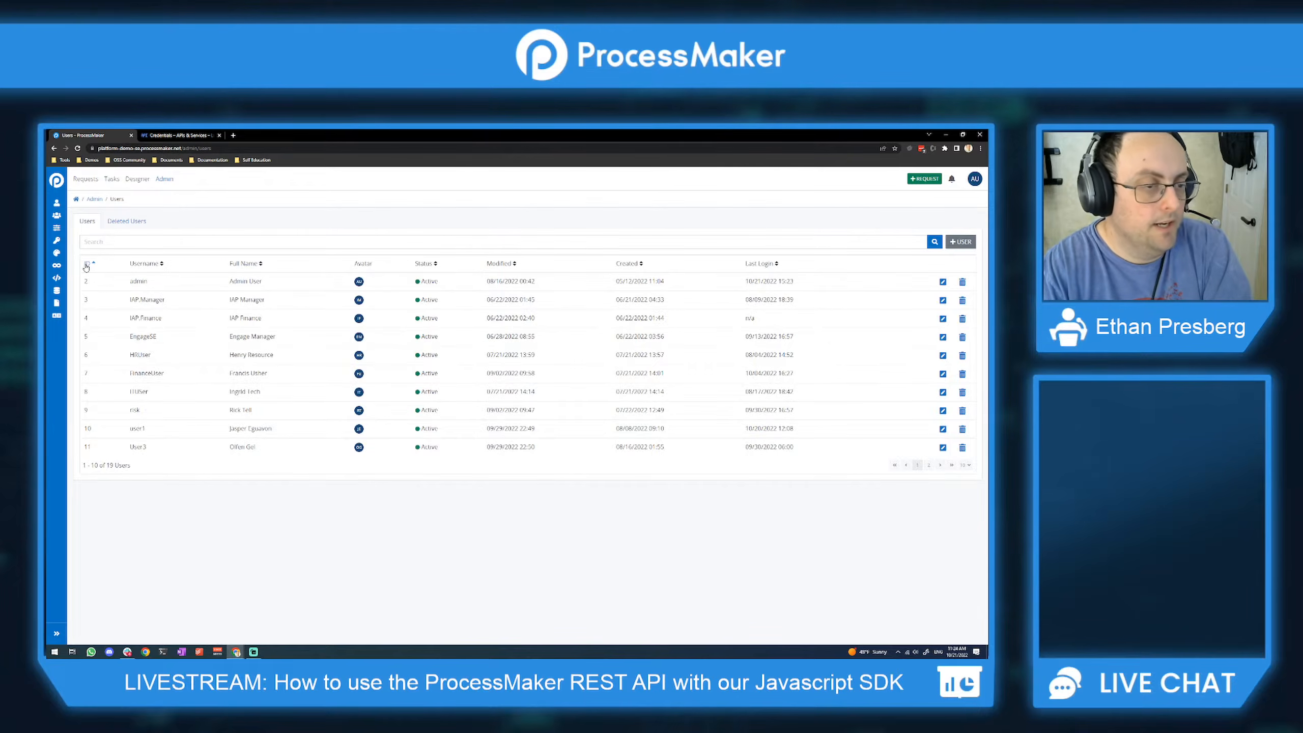
pyautogui.click(86, 264)
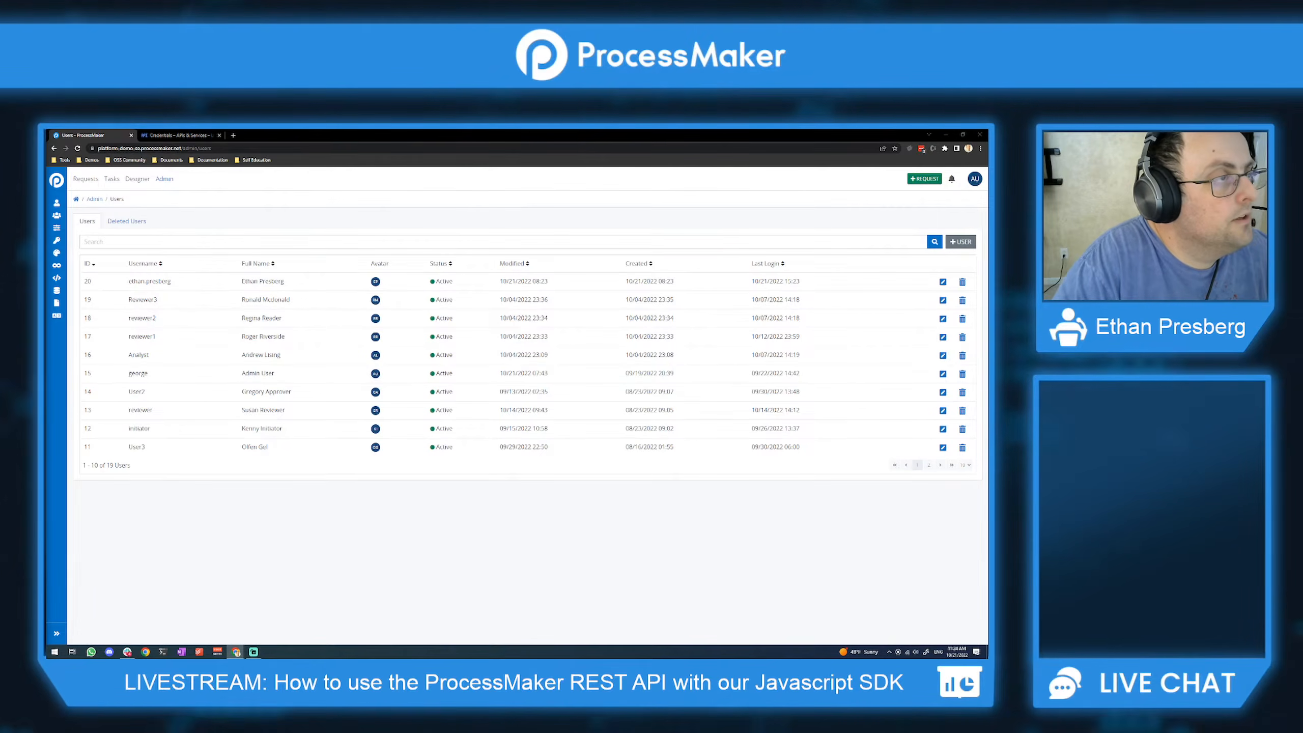
pyautogui.moveTo(47, 340); pyautogui.dragTo(400, 135)
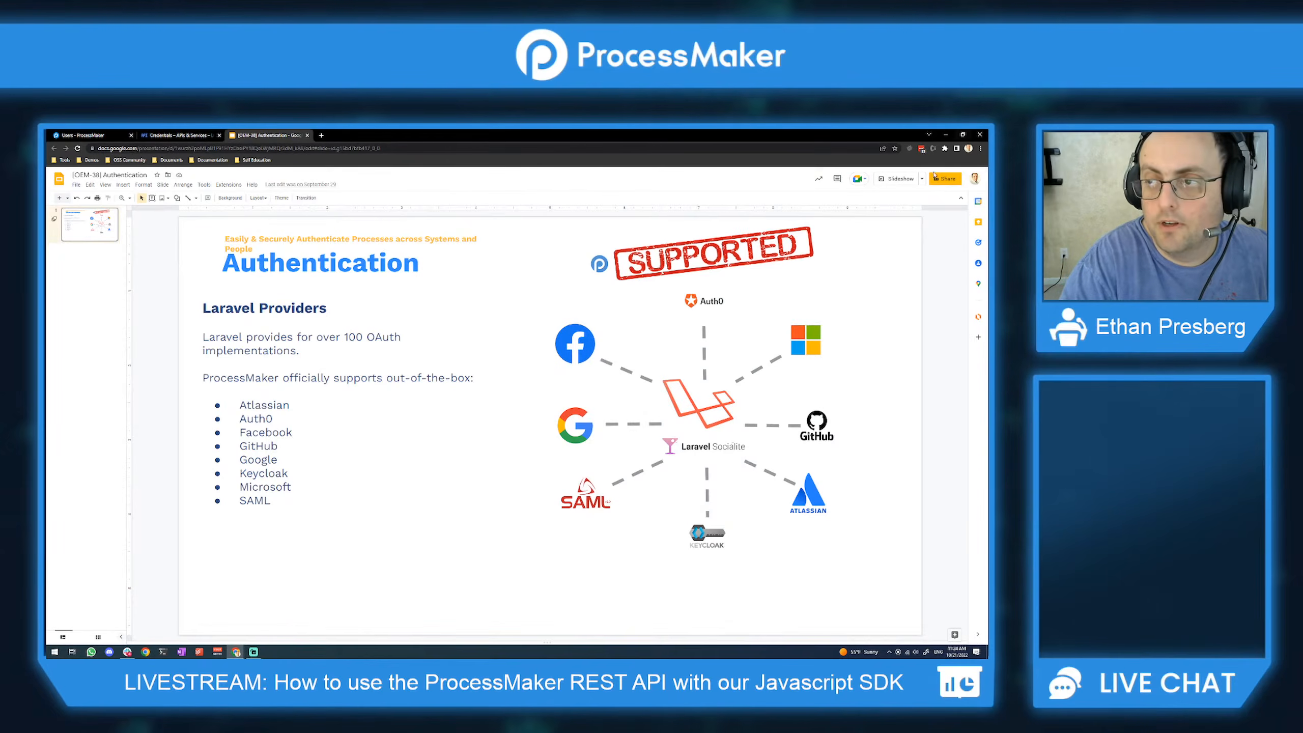
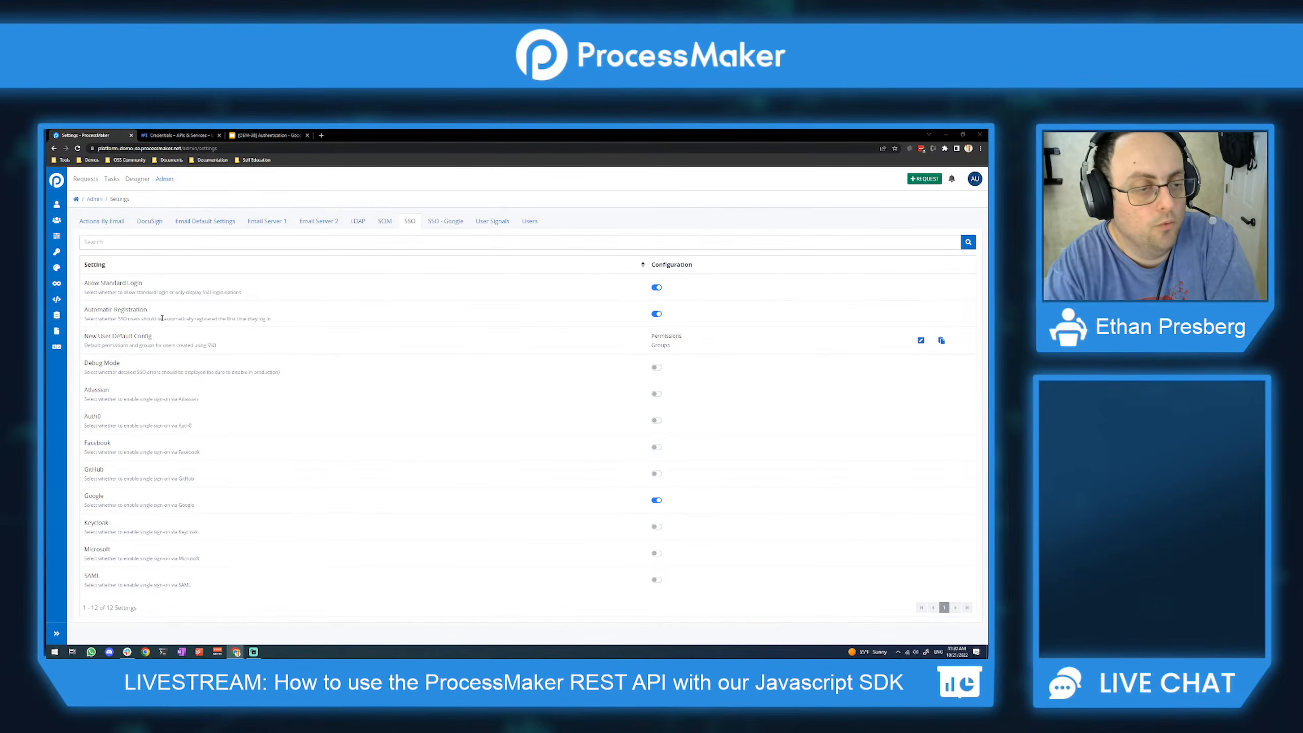
# Step: Open the admin Users list showing the 19 user accounts
pyautogui.rightClick(155, 324)
pyautogui.click(165, 311)
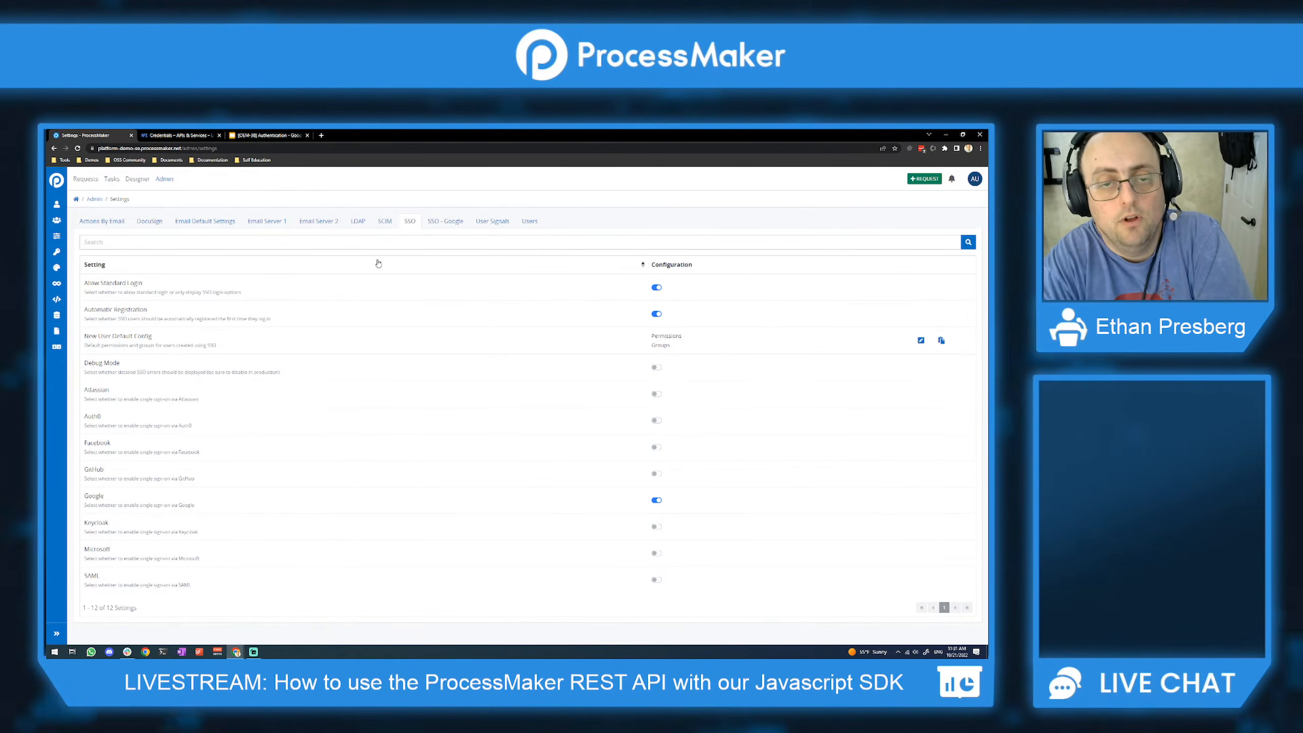
pyautogui.click(530, 222)
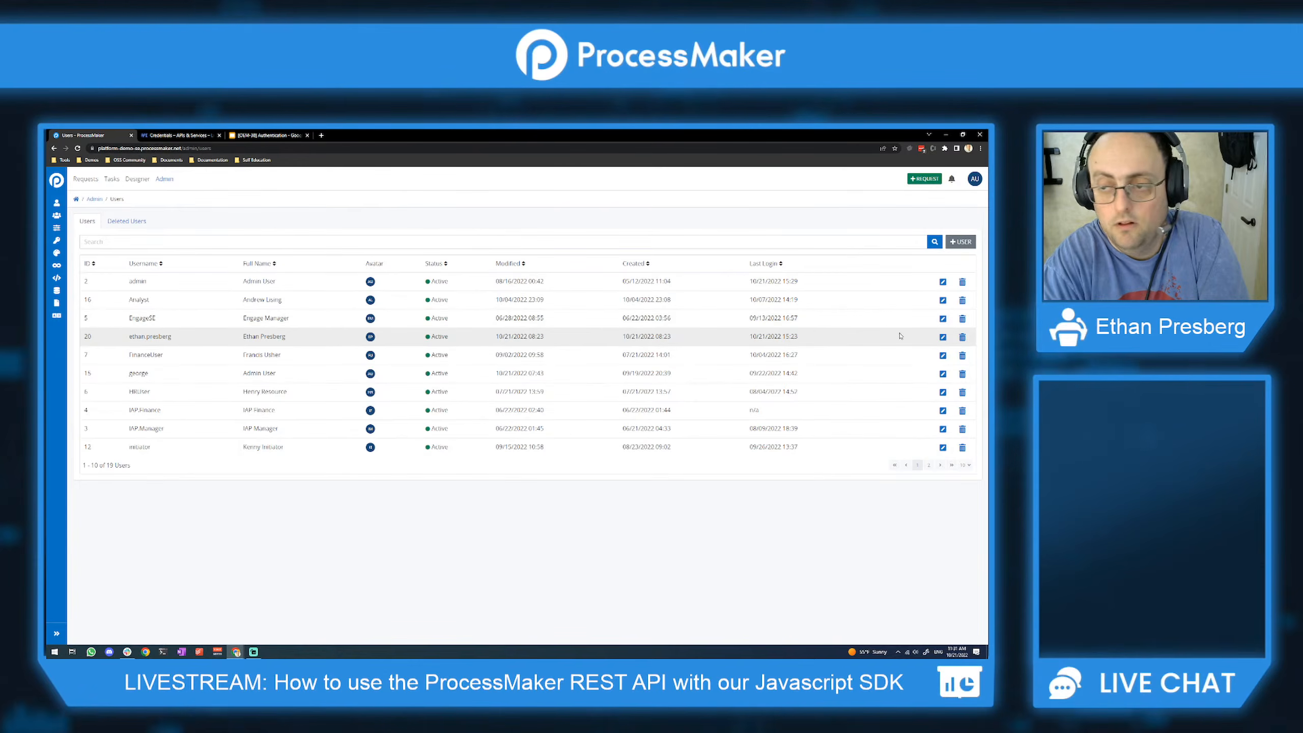
# Step: Open the user's account editor and view its Groups and Permissions tabs
pyautogui.click(944, 337)
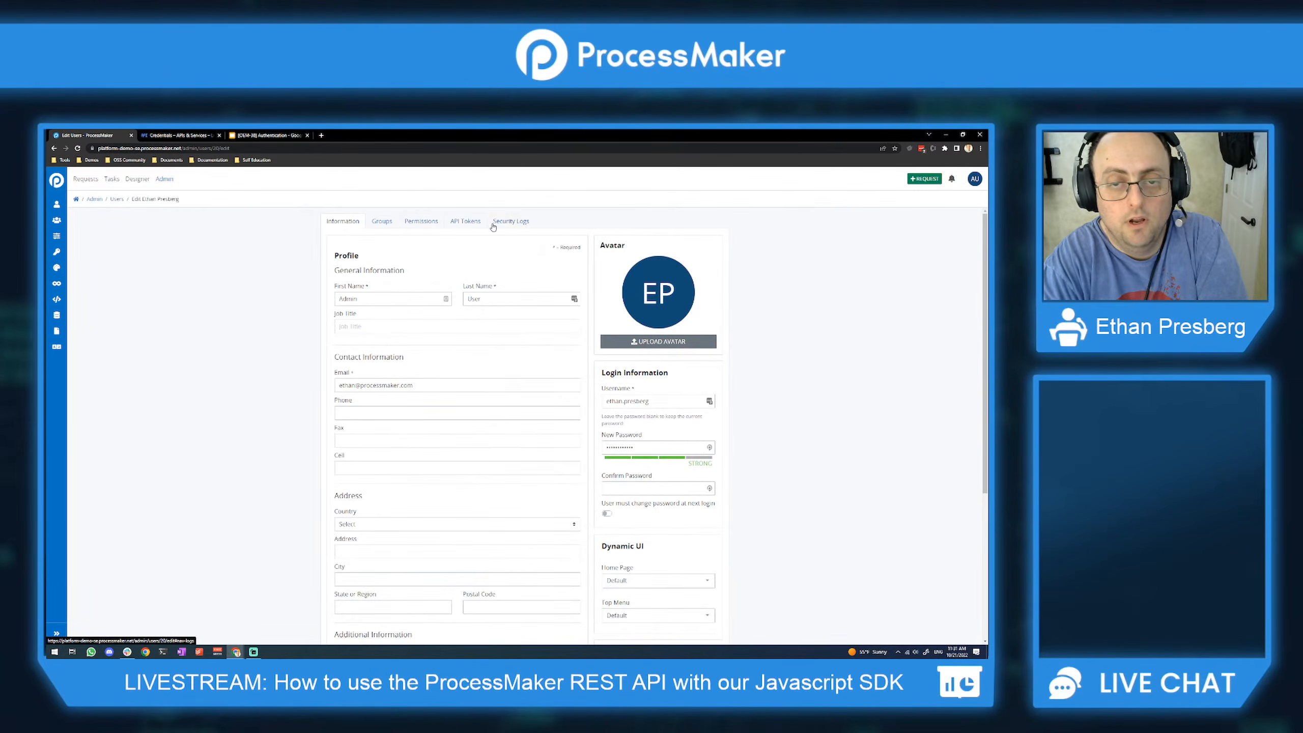
pyautogui.click(382, 225)
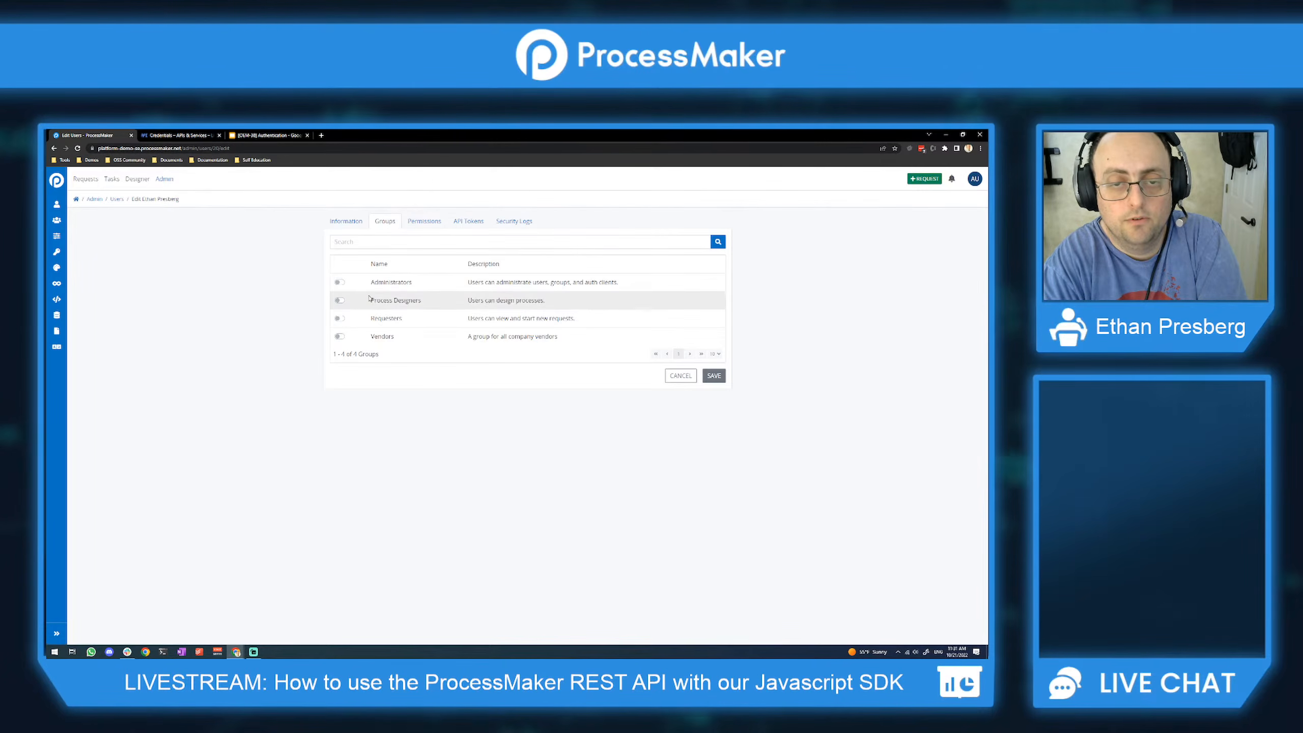
pyautogui.click(421, 226)
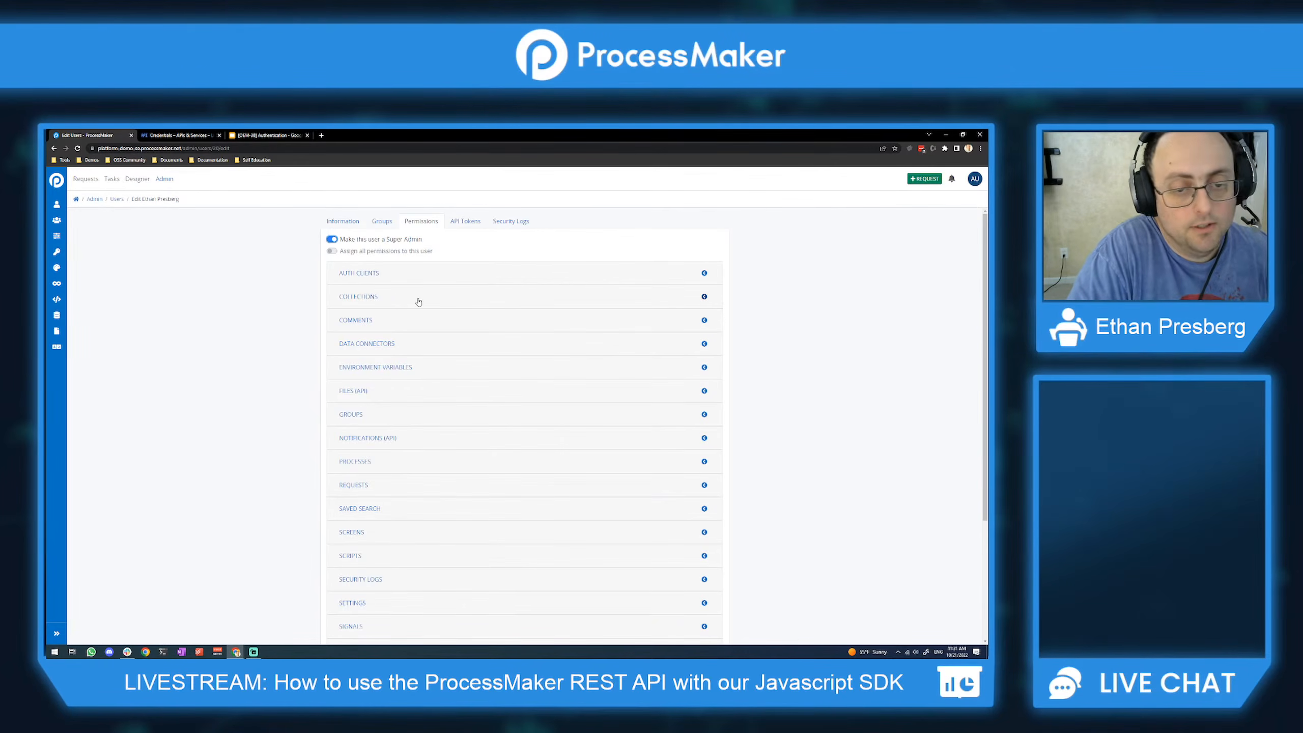
pyautogui.scroll(-5, 399, 340)
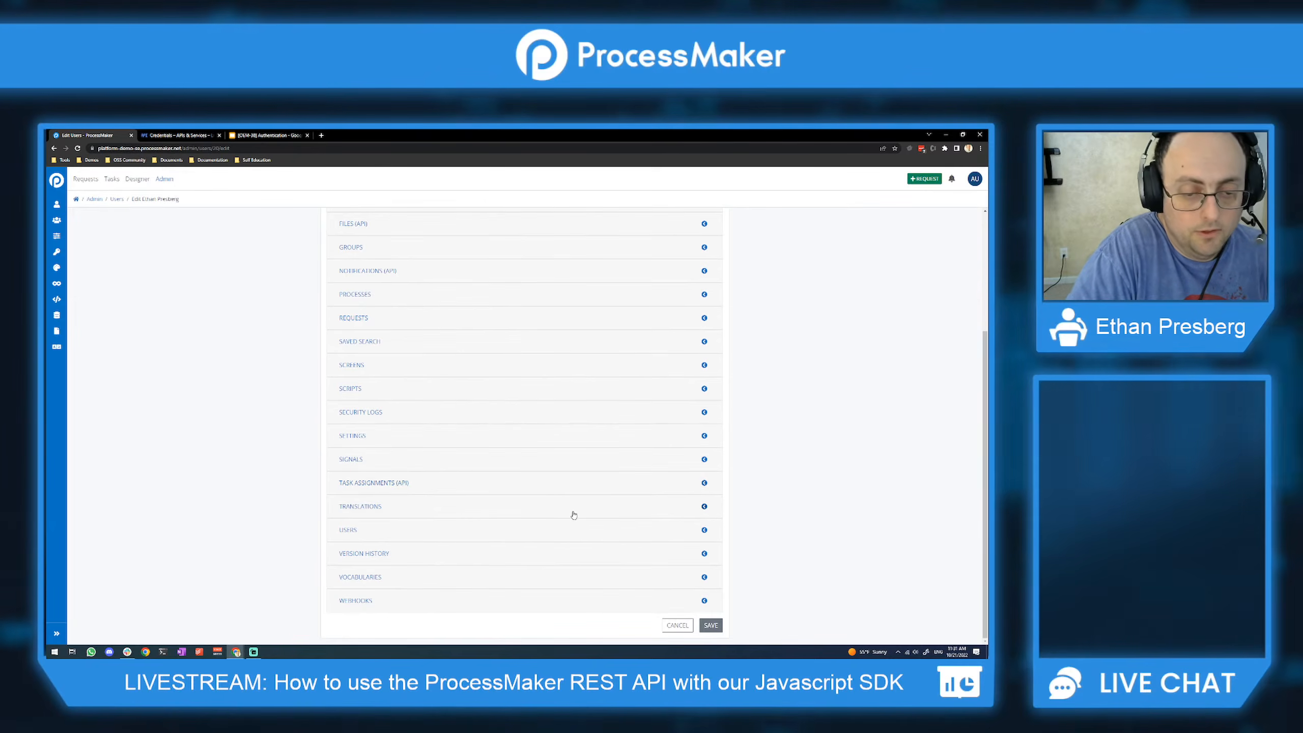
pyautogui.scroll(3, 433, 379)
pyautogui.scroll(1, 432, 379)
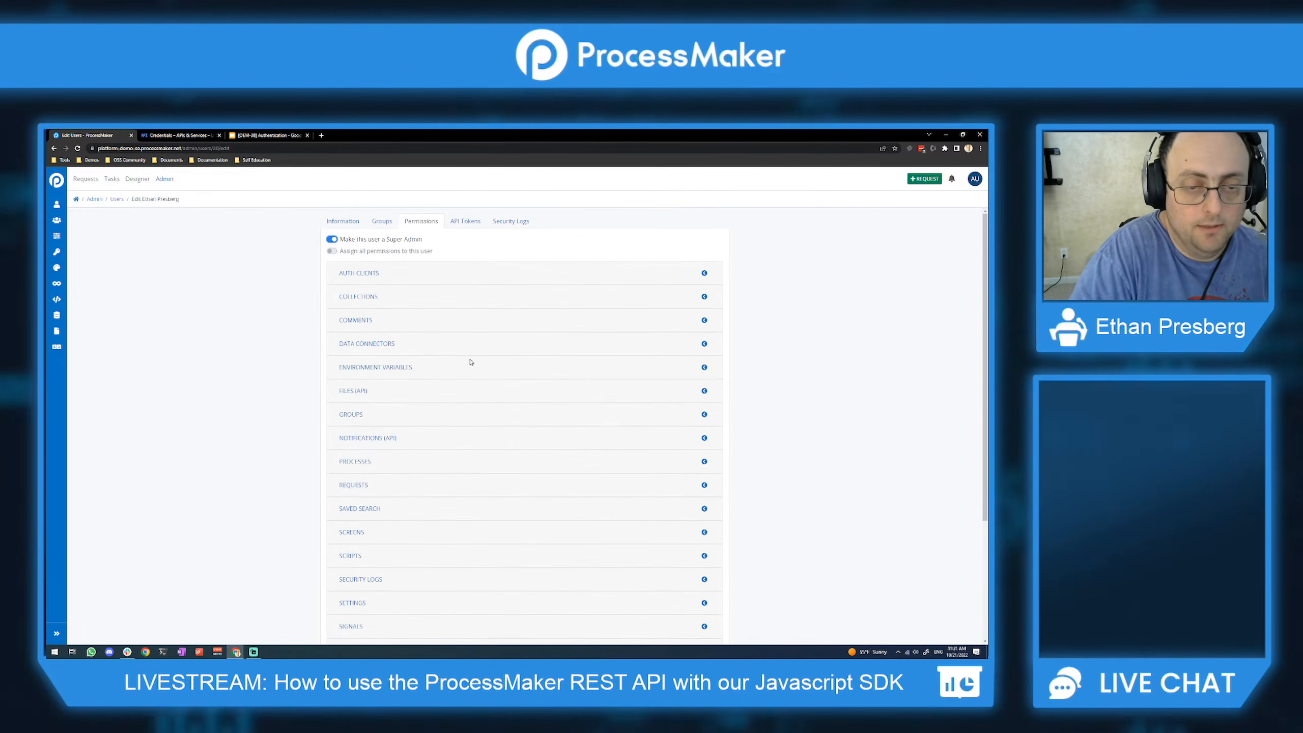
# Step: Review the Auth Clients, Collections, Comments, Files, Groups and Screens permissions, then save the user as Super Admin
pyautogui.click(413, 273)
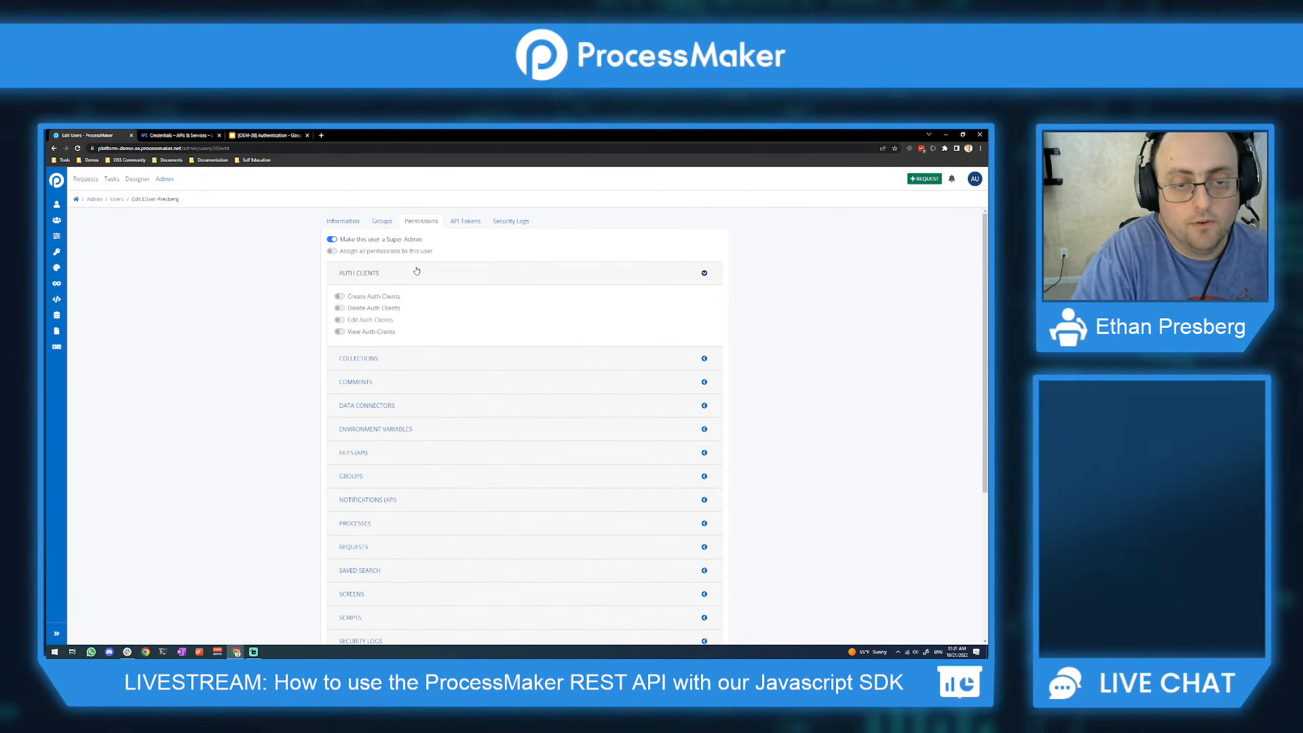
pyautogui.click(417, 271)
pyautogui.click(412, 297)
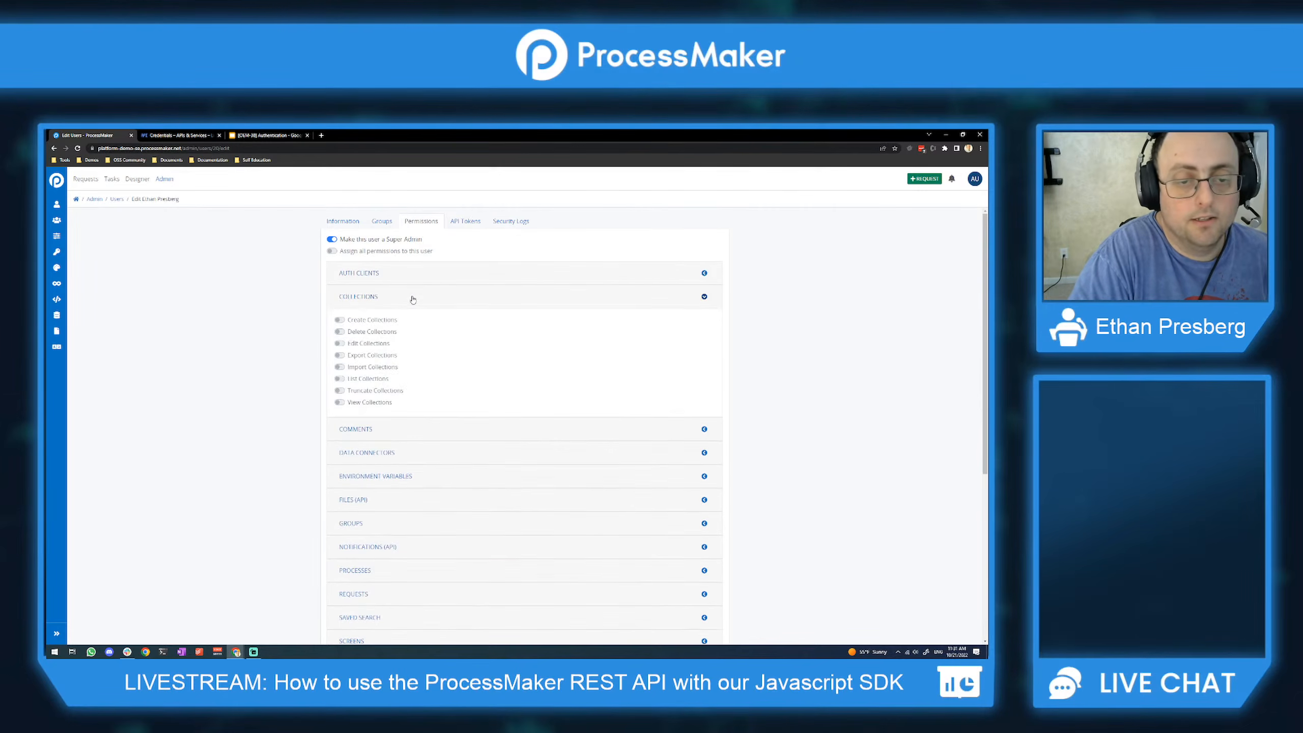
pyautogui.click(412, 299)
pyautogui.click(415, 323)
pyautogui.click(414, 324)
pyautogui.click(397, 395)
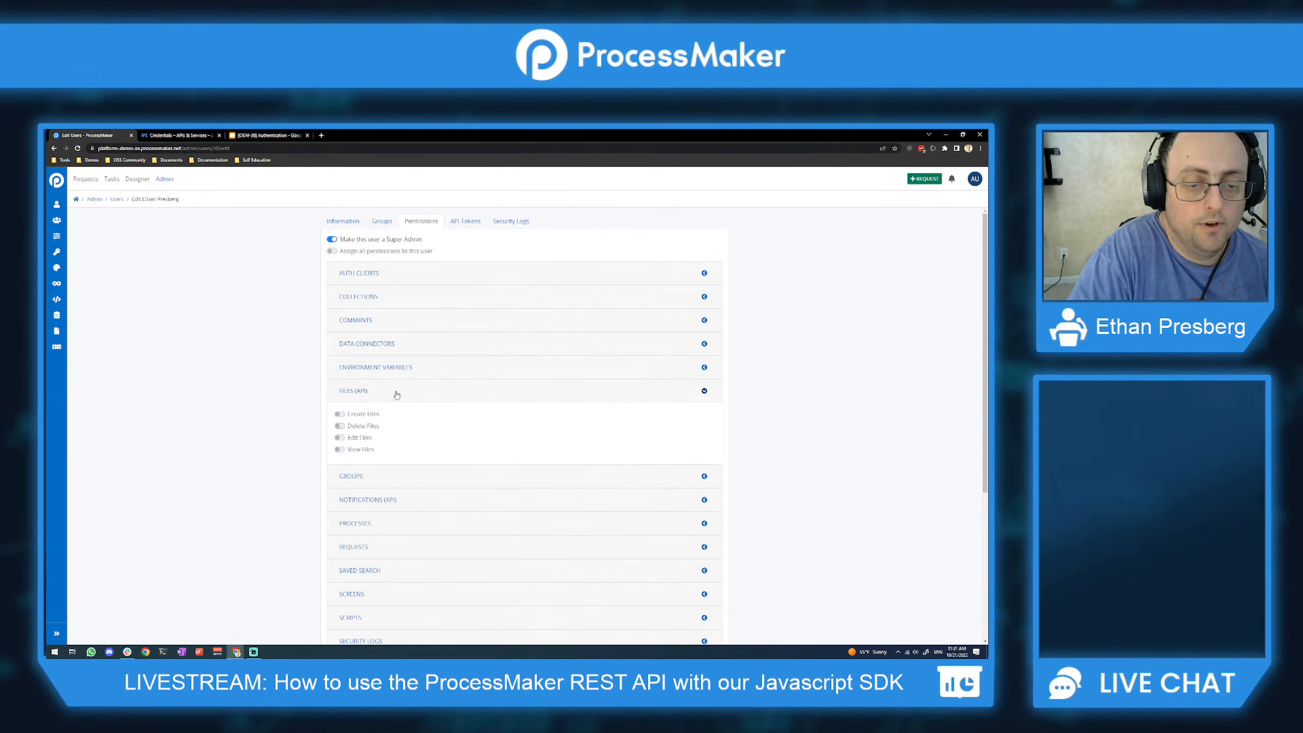
pyautogui.click(396, 397)
pyautogui.click(393, 415)
pyautogui.click(392, 417)
pyautogui.scroll(-3, 378, 426)
pyautogui.click(383, 383)
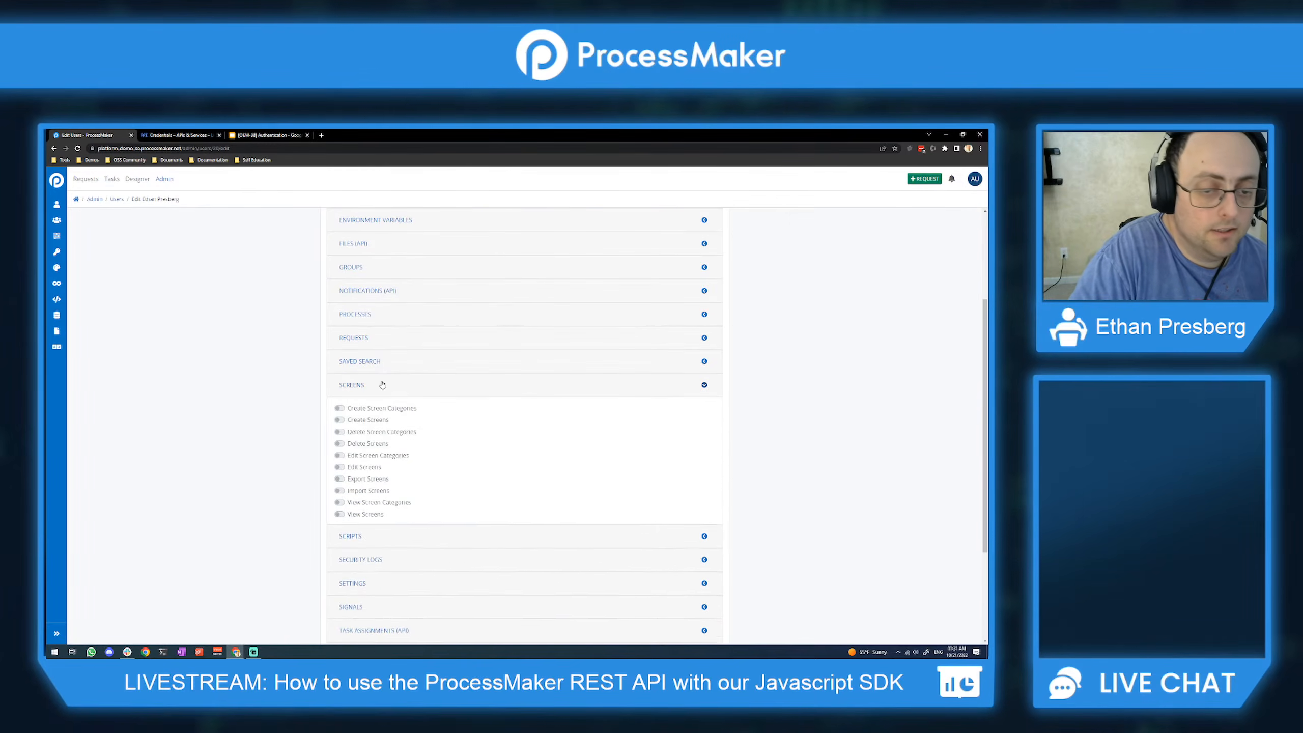
pyautogui.click(382, 384)
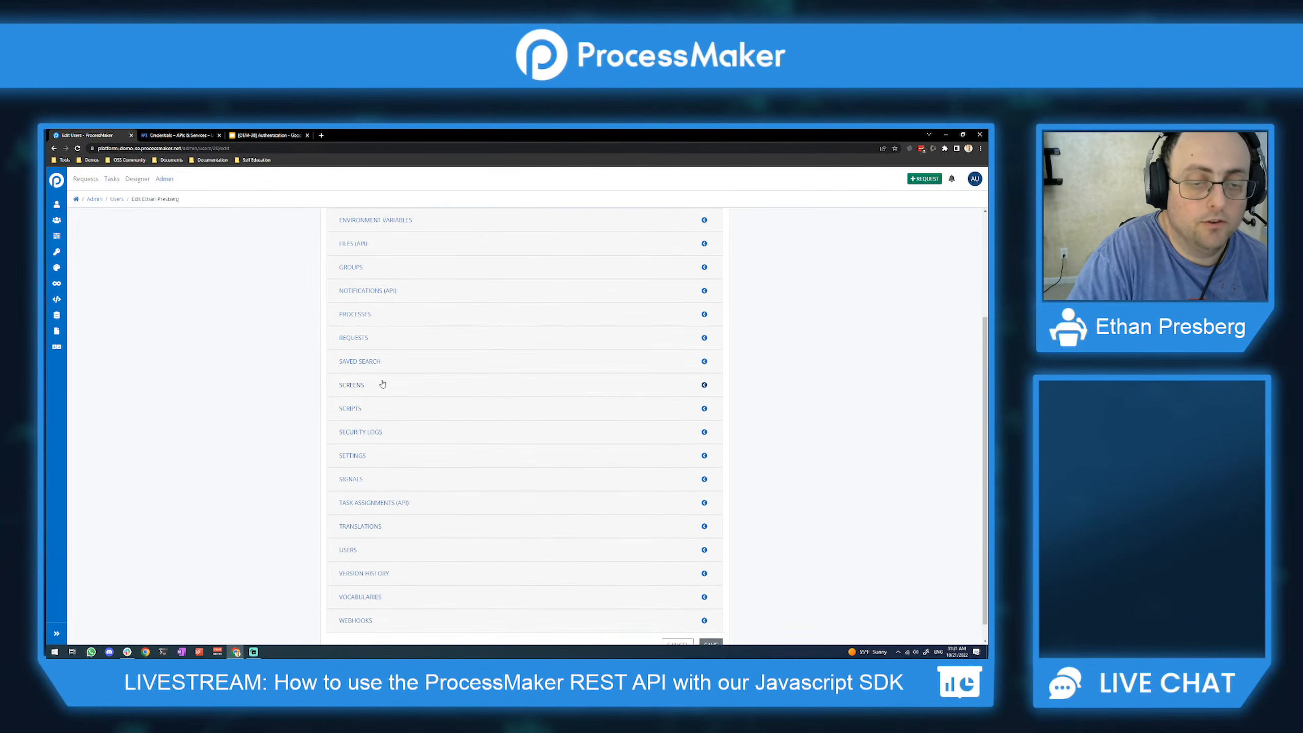
pyautogui.scroll(3, 382, 384)
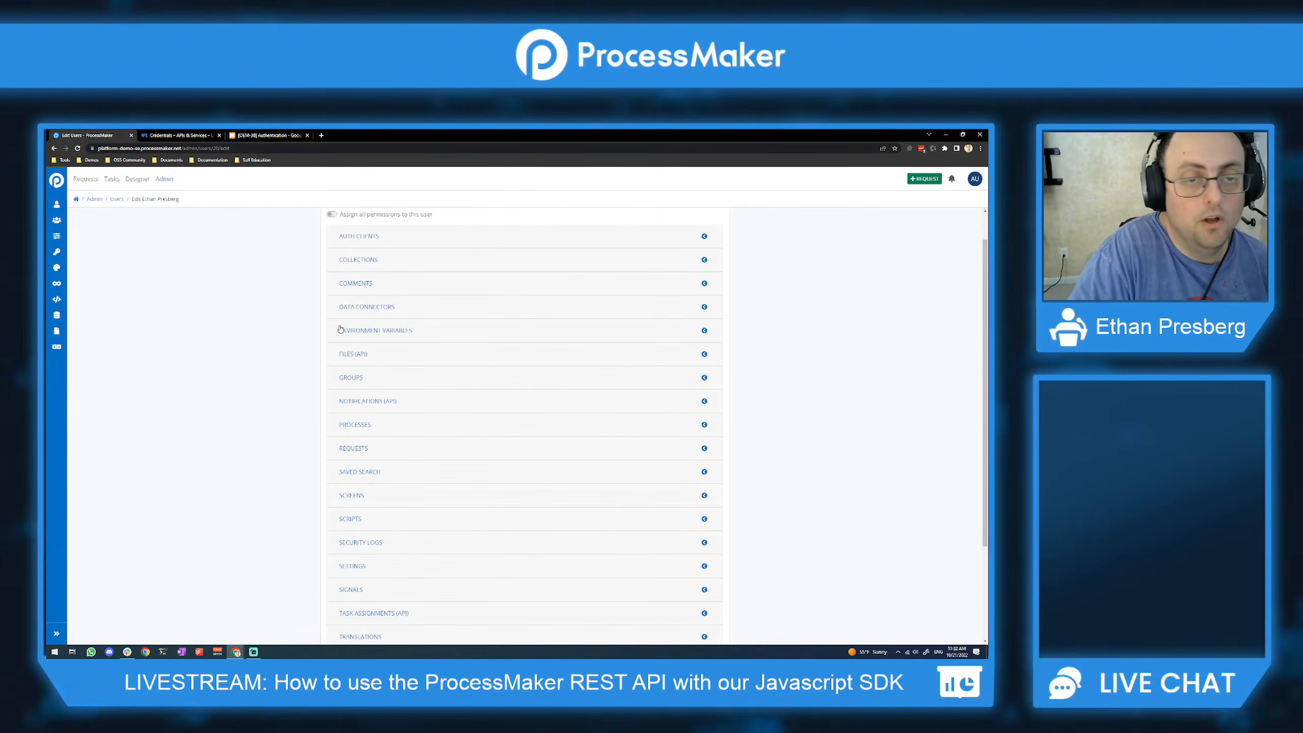
pyautogui.scroll(2, 340, 335)
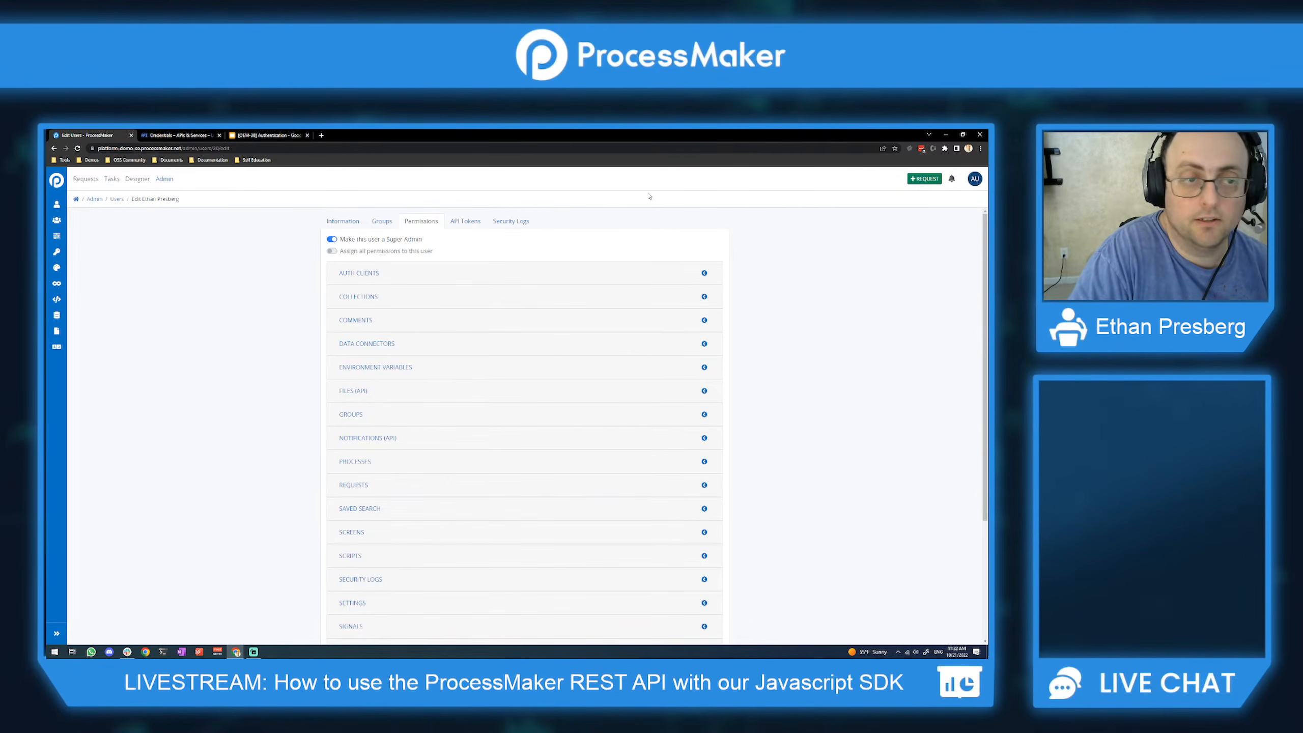
pyautogui.scroll(-3, 613, 419)
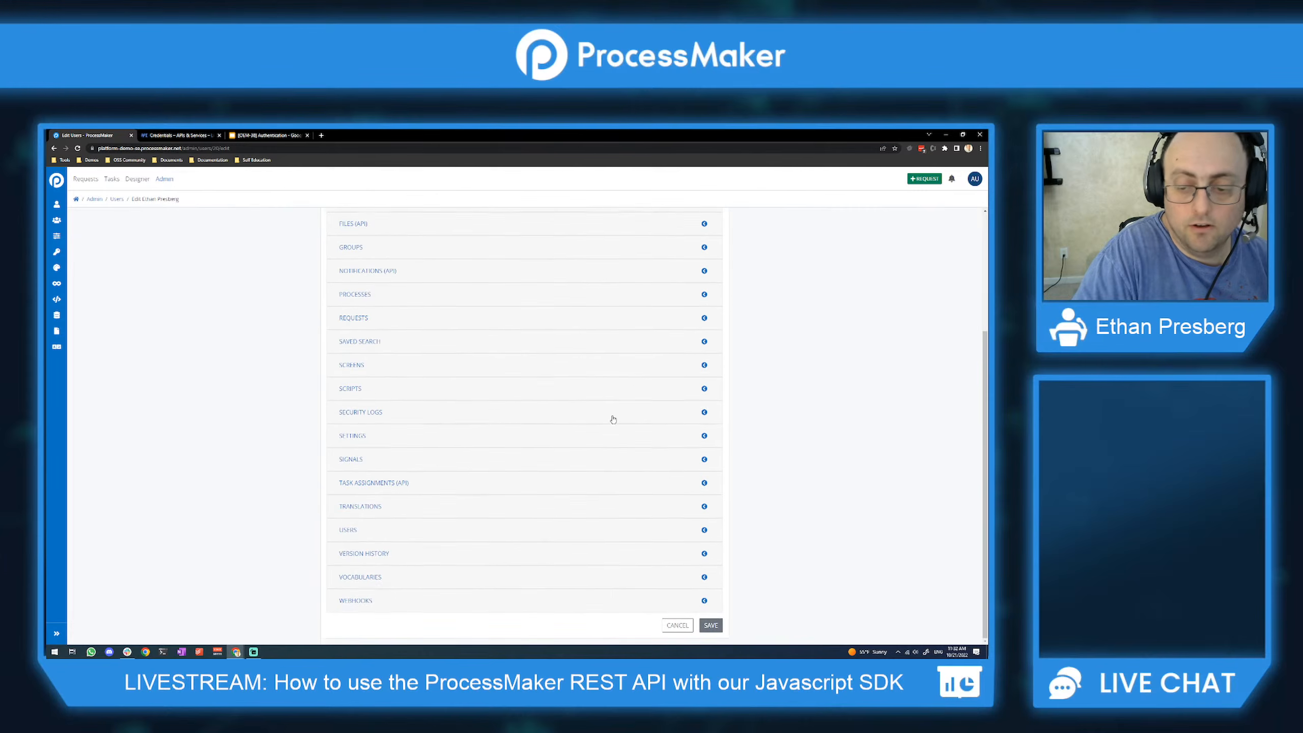
pyautogui.click(712, 630)
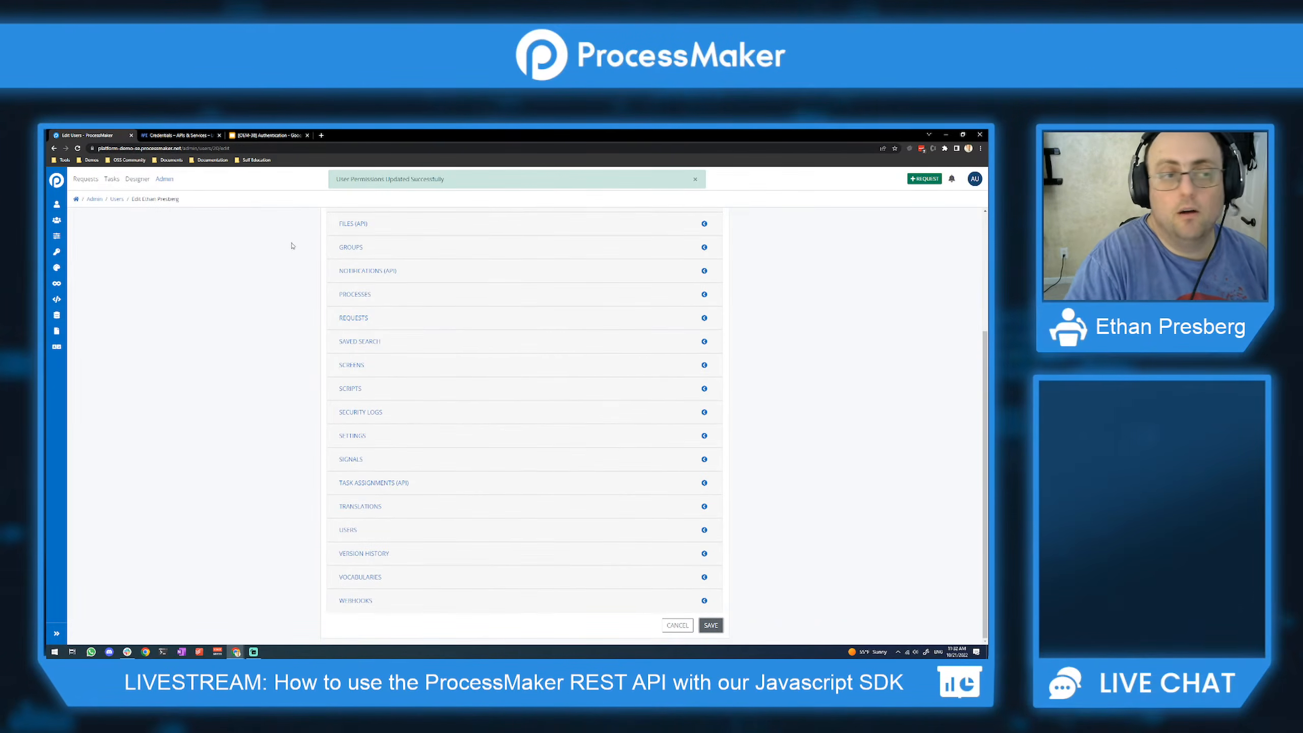
pyautogui.click(56, 235)
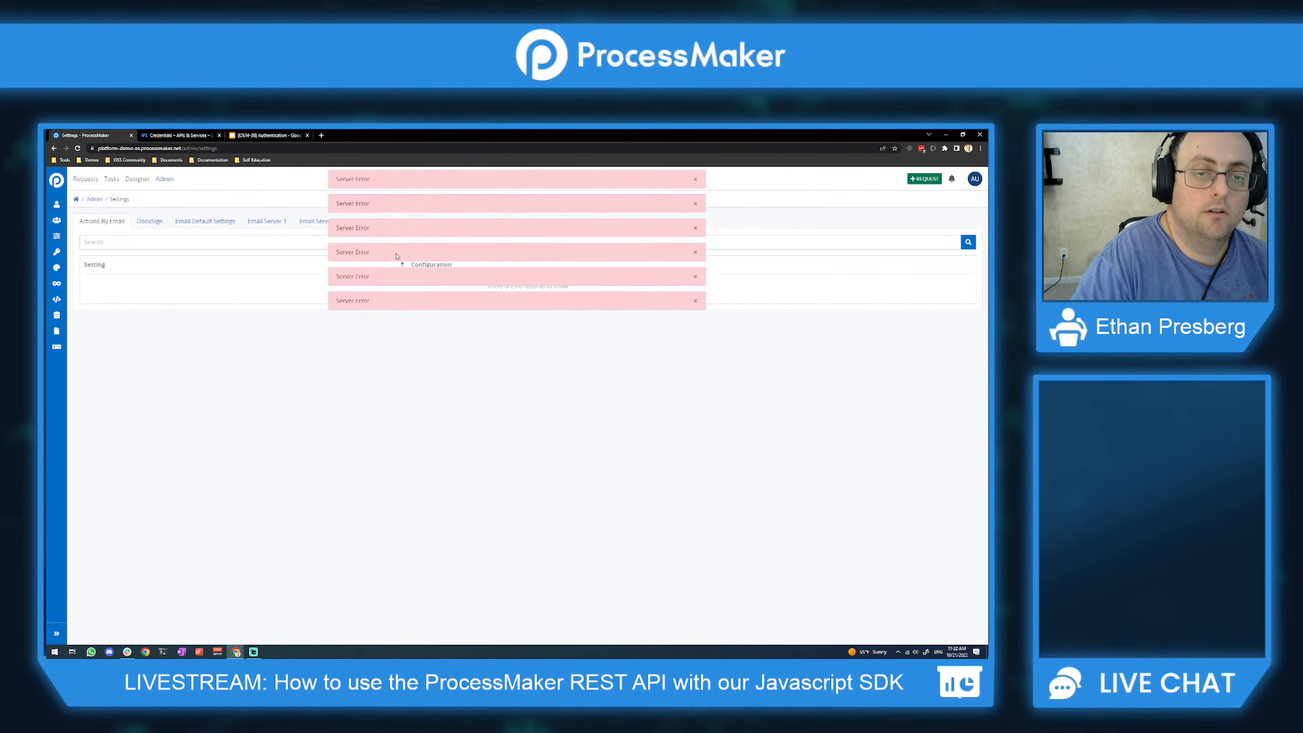
# Step: Dismiss all the Server Error messages
pyautogui.click(698, 180)
pyautogui.click(698, 181)
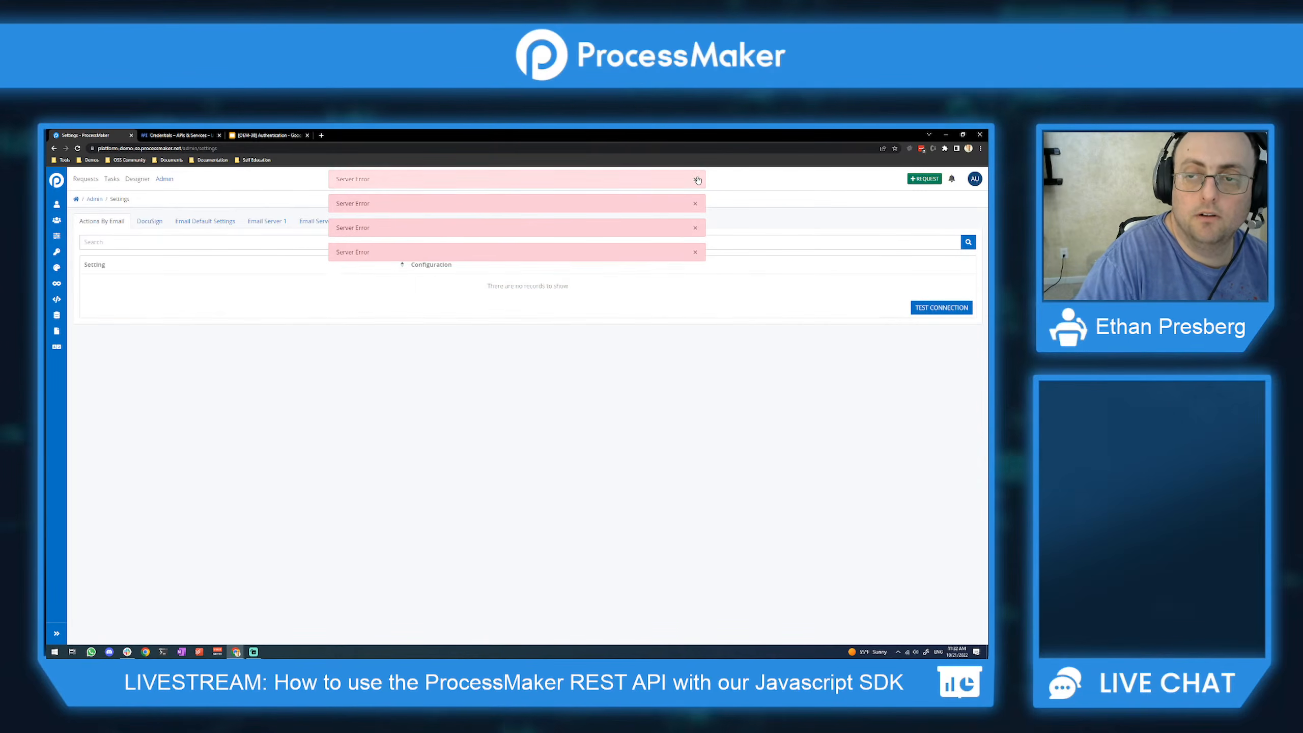
pyautogui.click(698, 180)
pyautogui.click(698, 180)
pyautogui.click(697, 181)
pyautogui.click(697, 180)
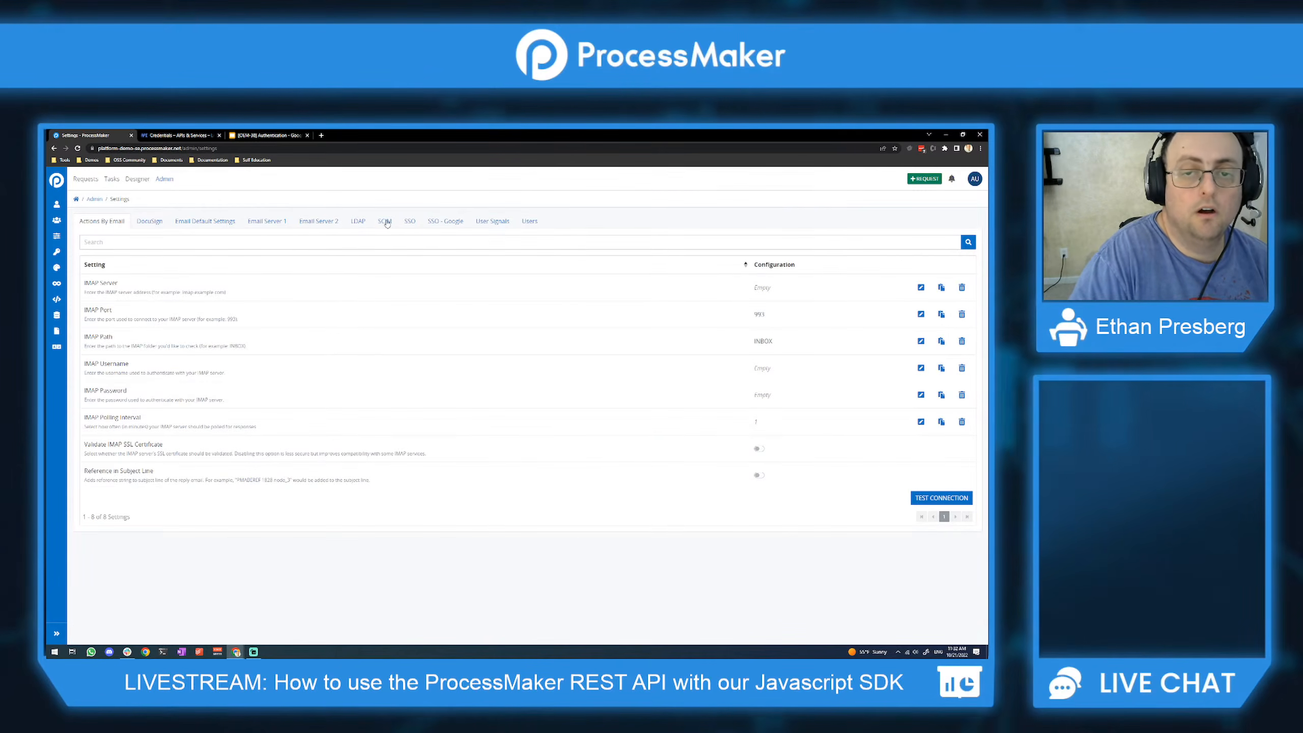
# Step: Confirm the user's Super Admin permission on its Permissions tab, then return to Settings
pyautogui.click(57, 206)
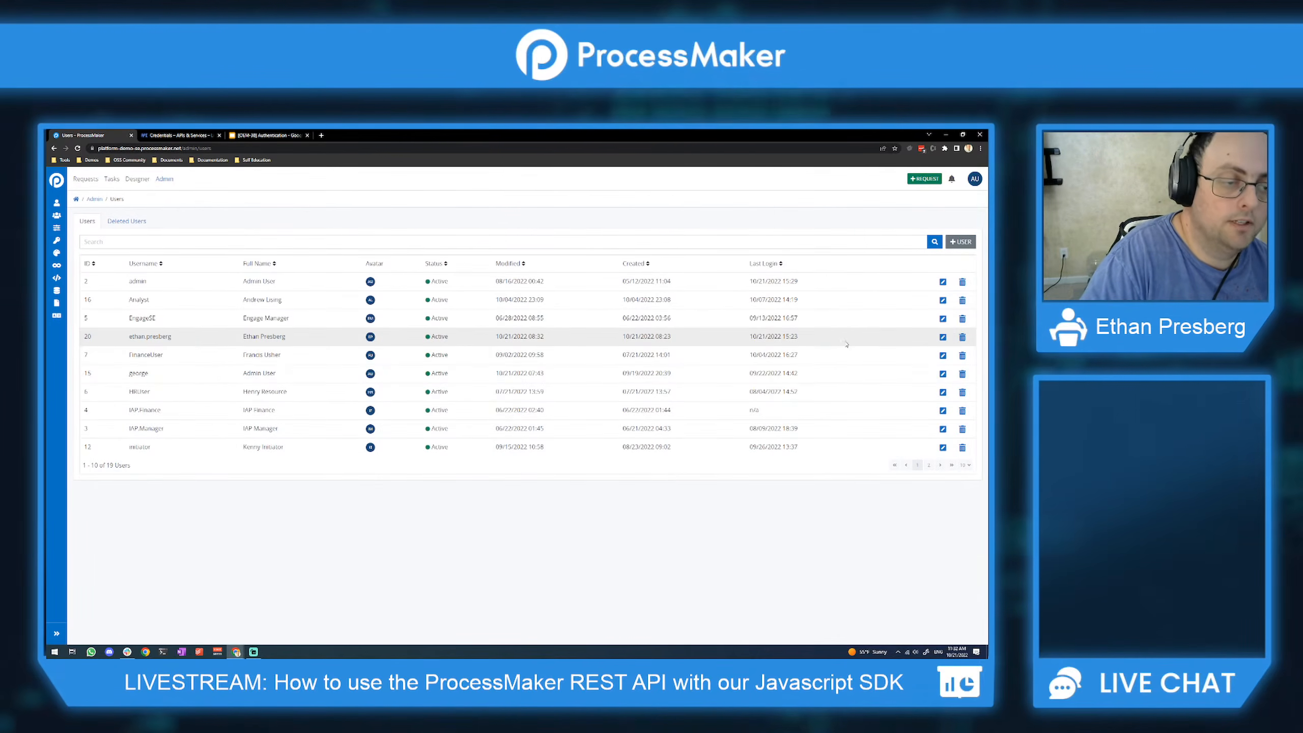
pyautogui.click(943, 338)
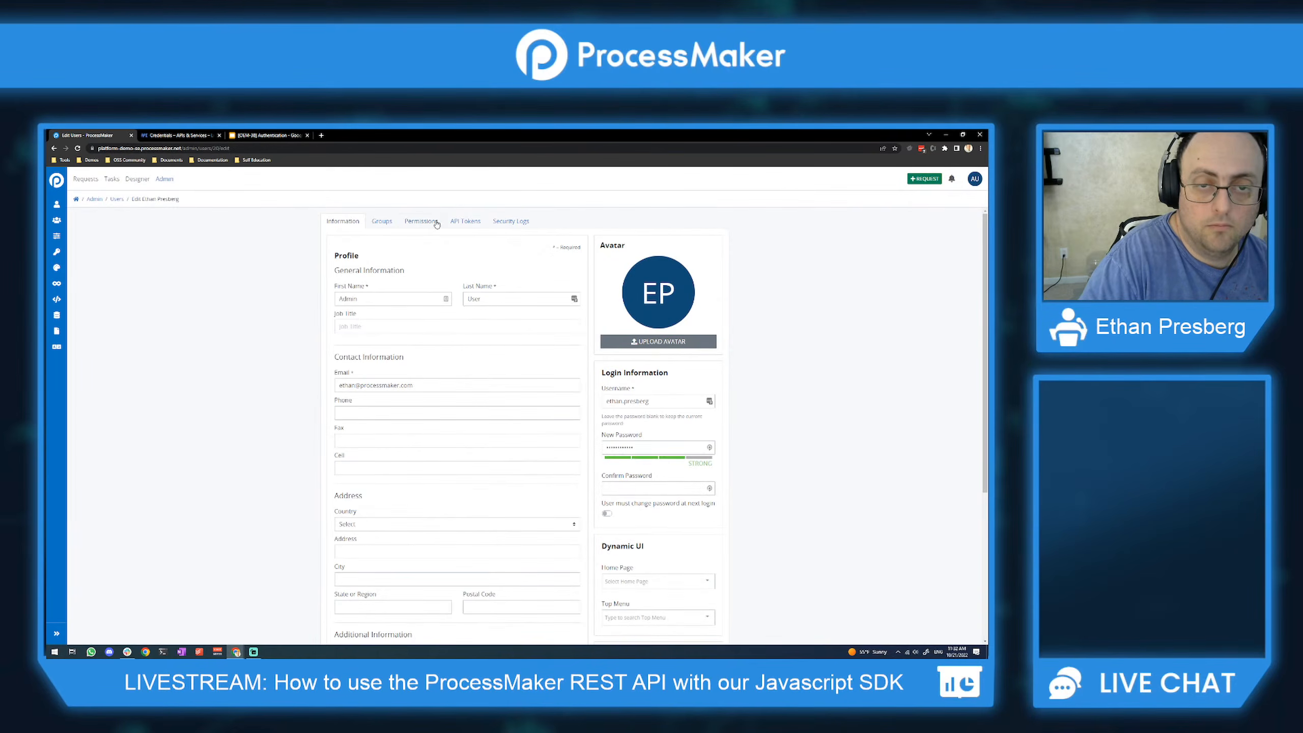
pyautogui.click(436, 222)
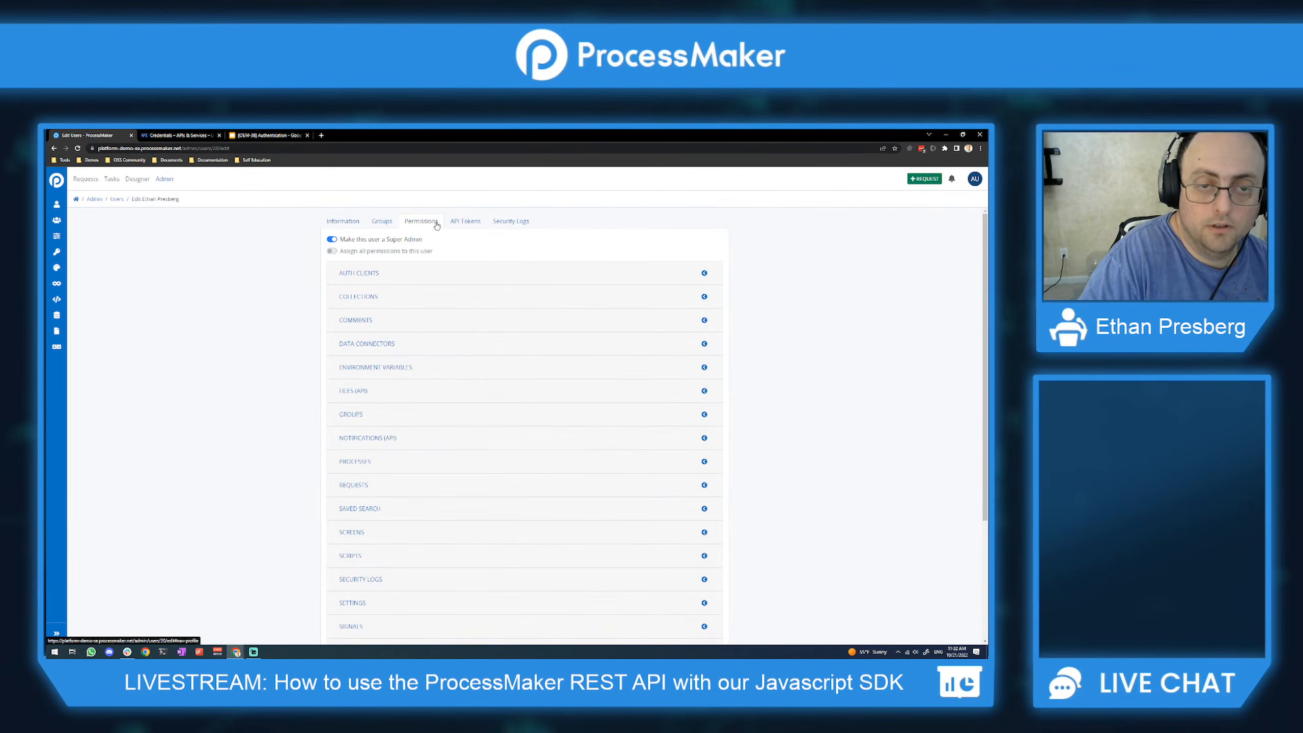
pyautogui.click(57, 236)
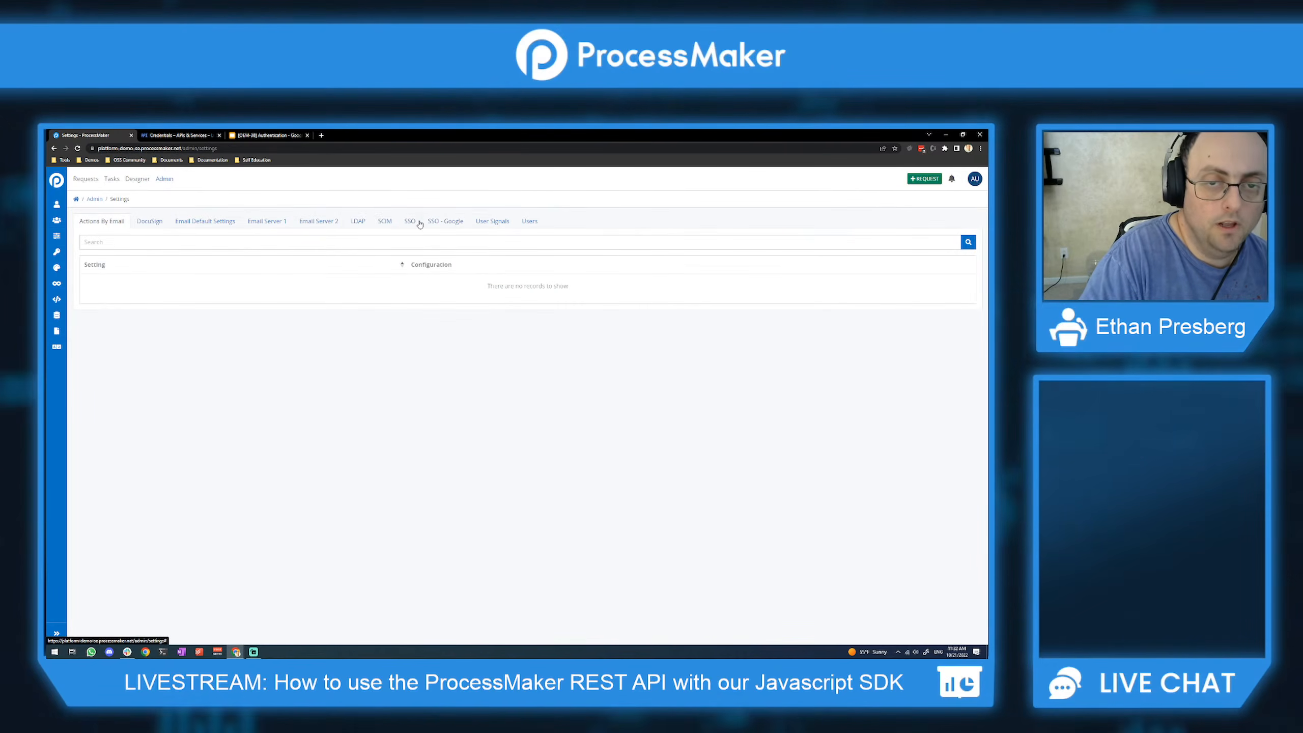
# Step: Show the SSO settings with Google sign-in enabled and open the AU account menu
pyautogui.click(408, 223)
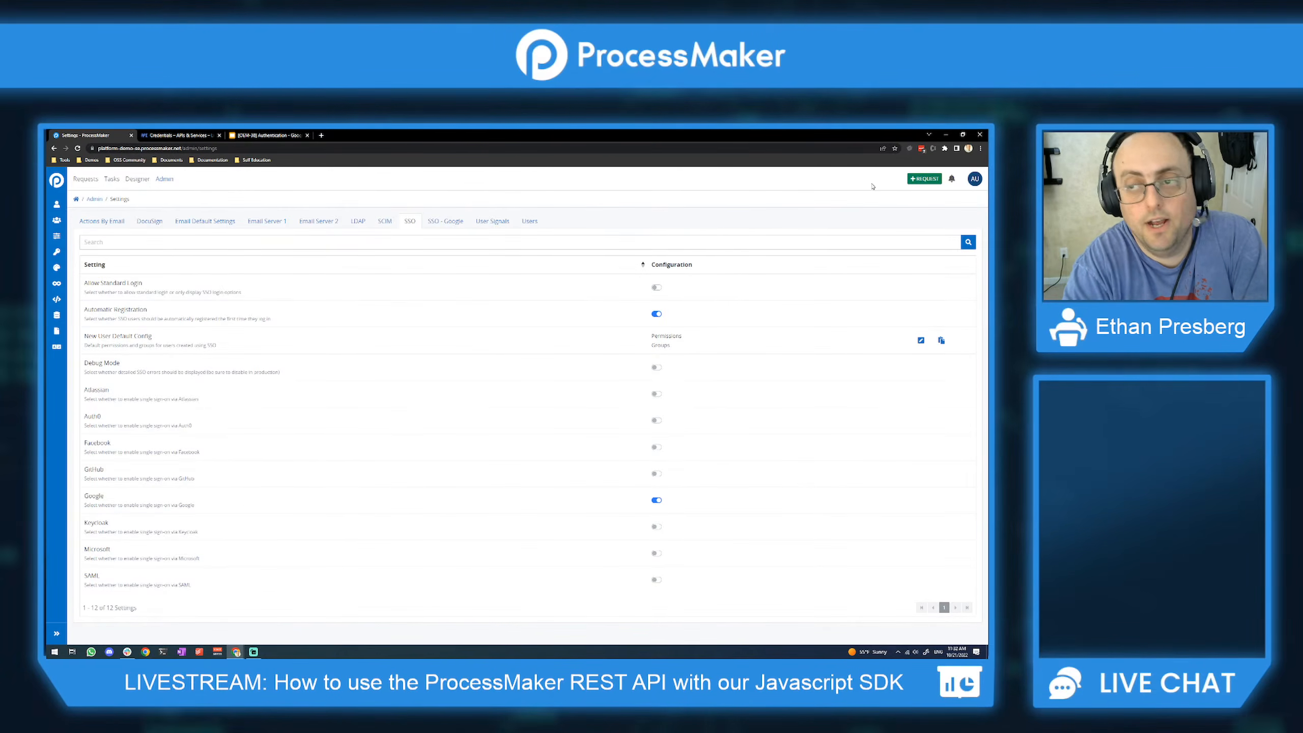
pyautogui.click(975, 179)
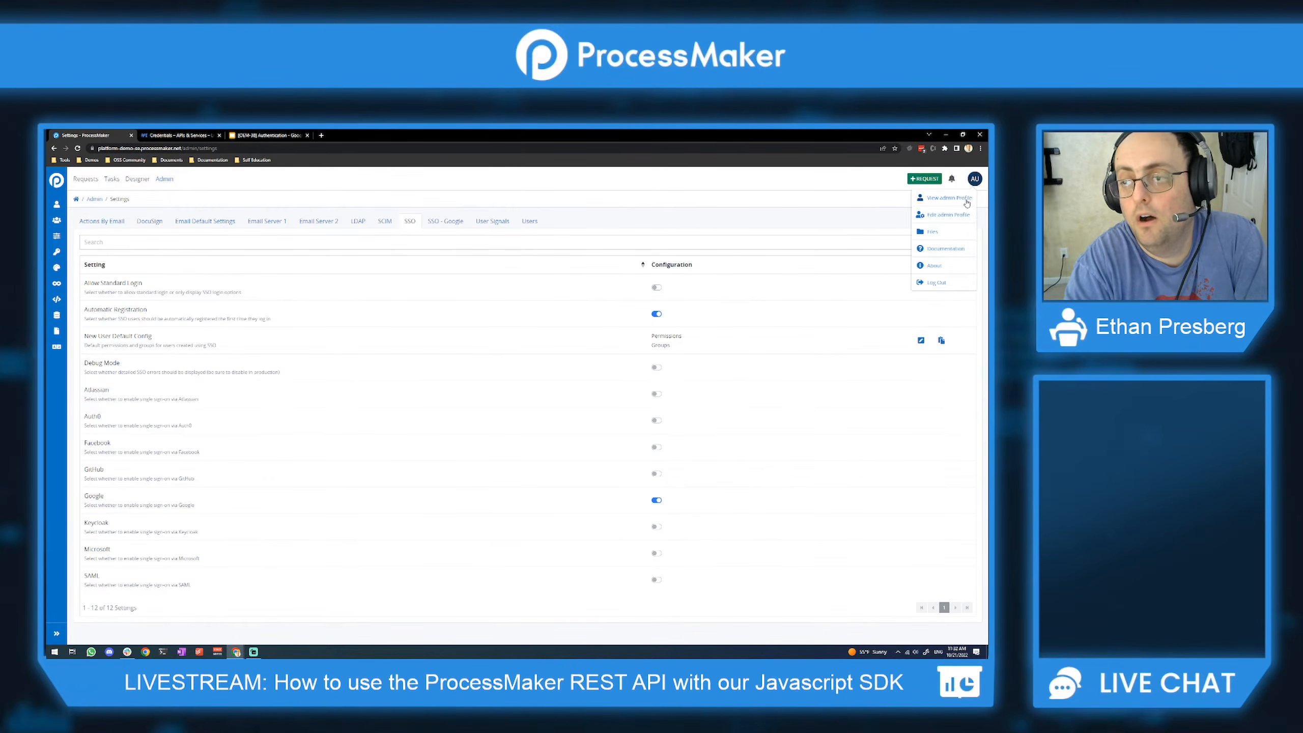
# Step: Log out and sign back in through Log in with Google, retrying once
pyautogui.click(937, 283)
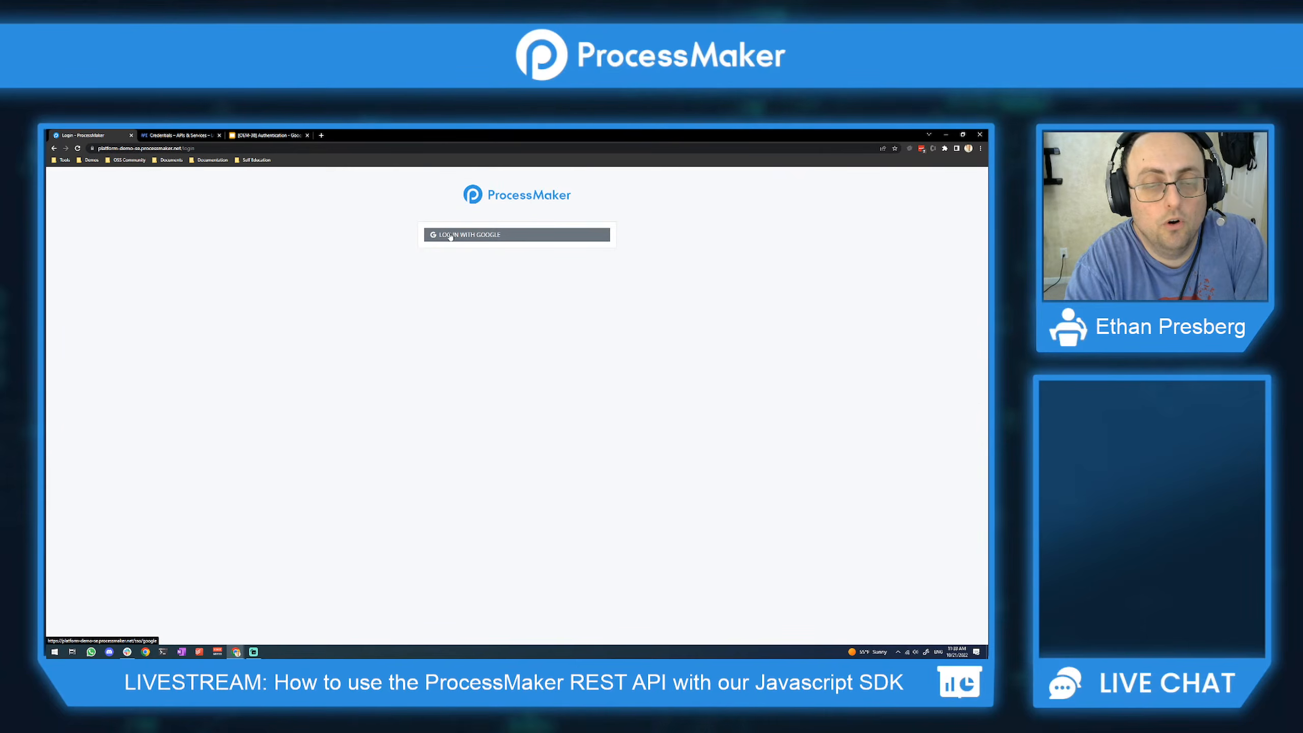
pyautogui.click(474, 235)
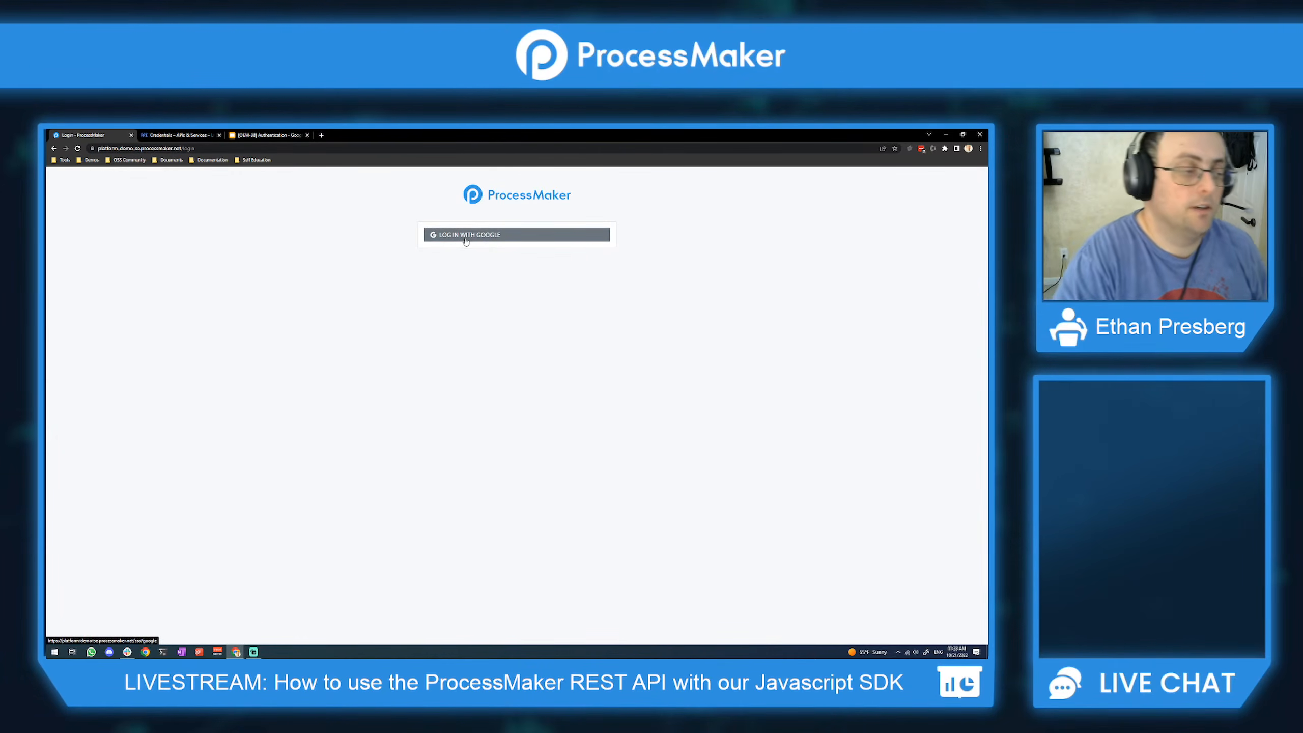
pyautogui.click(496, 236)
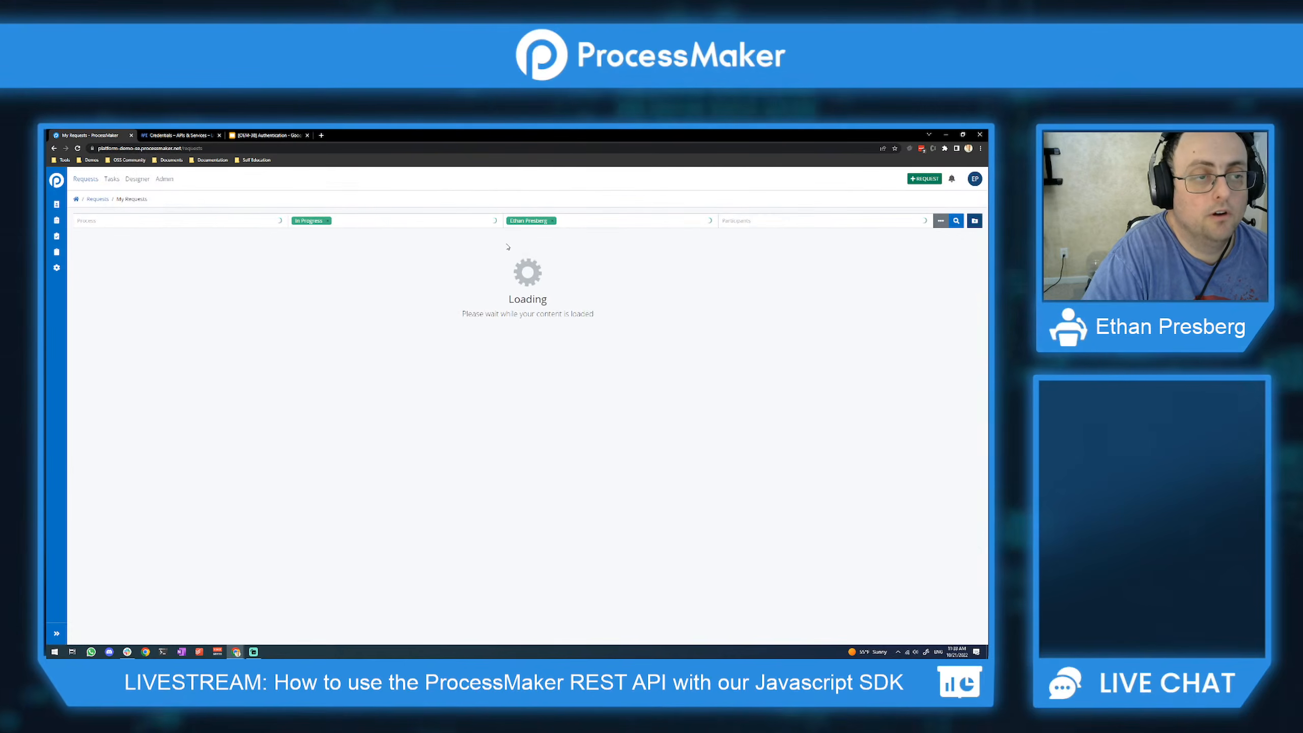
pyautogui.click(171, 180)
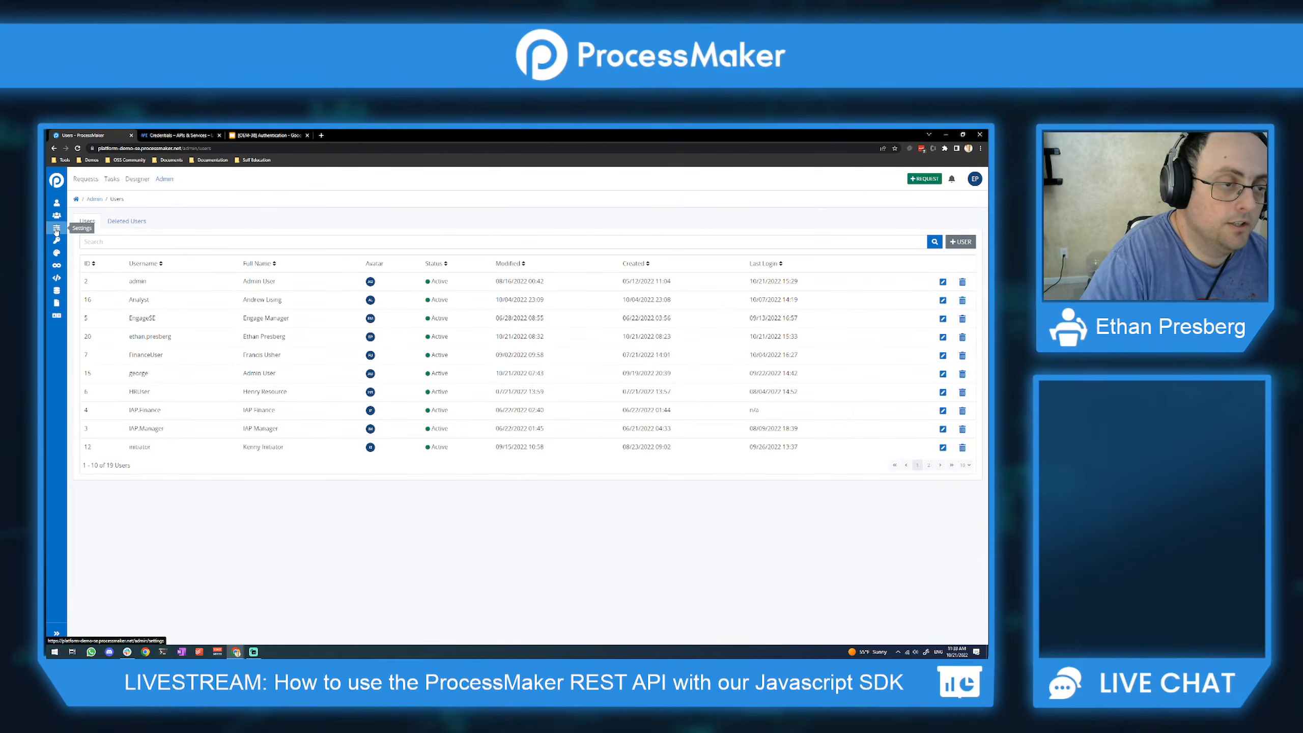
# Step: Switch on Allow Standard Login in Settings > SSO alongside Google sign-in
pyautogui.click(56, 231)
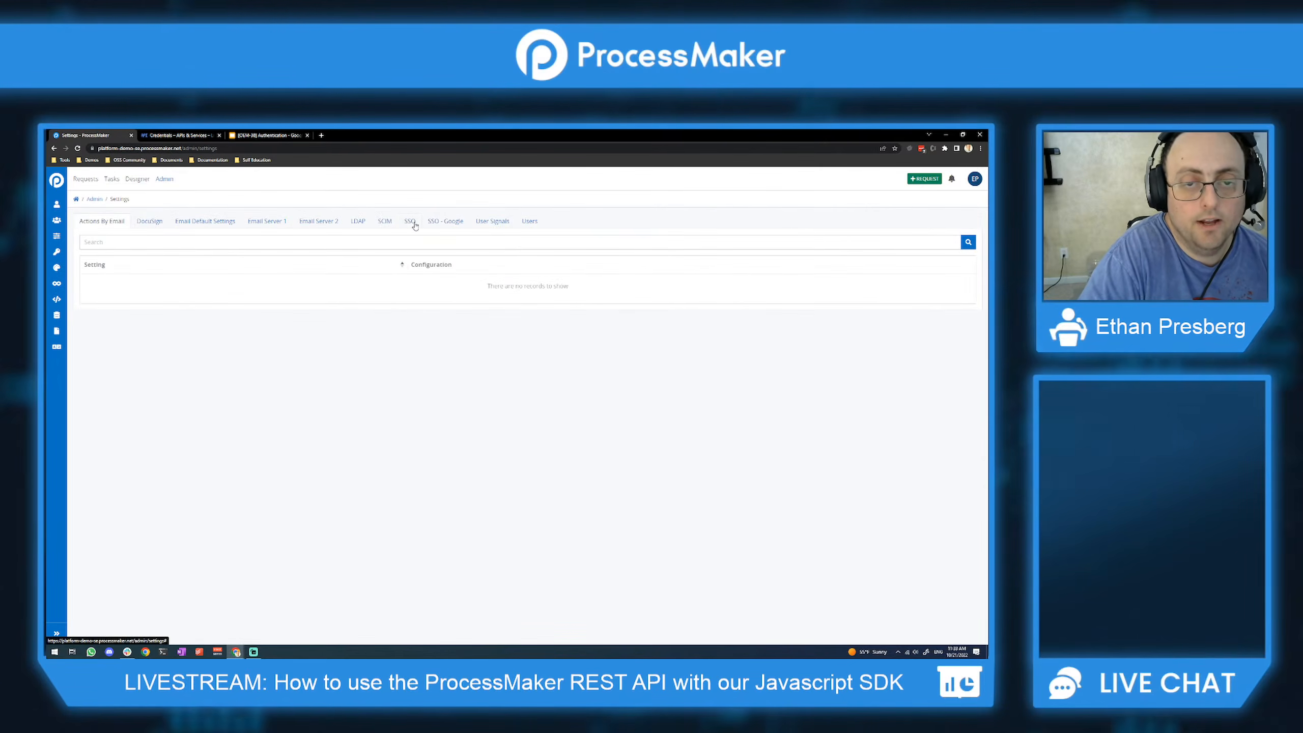
pyautogui.click(411, 222)
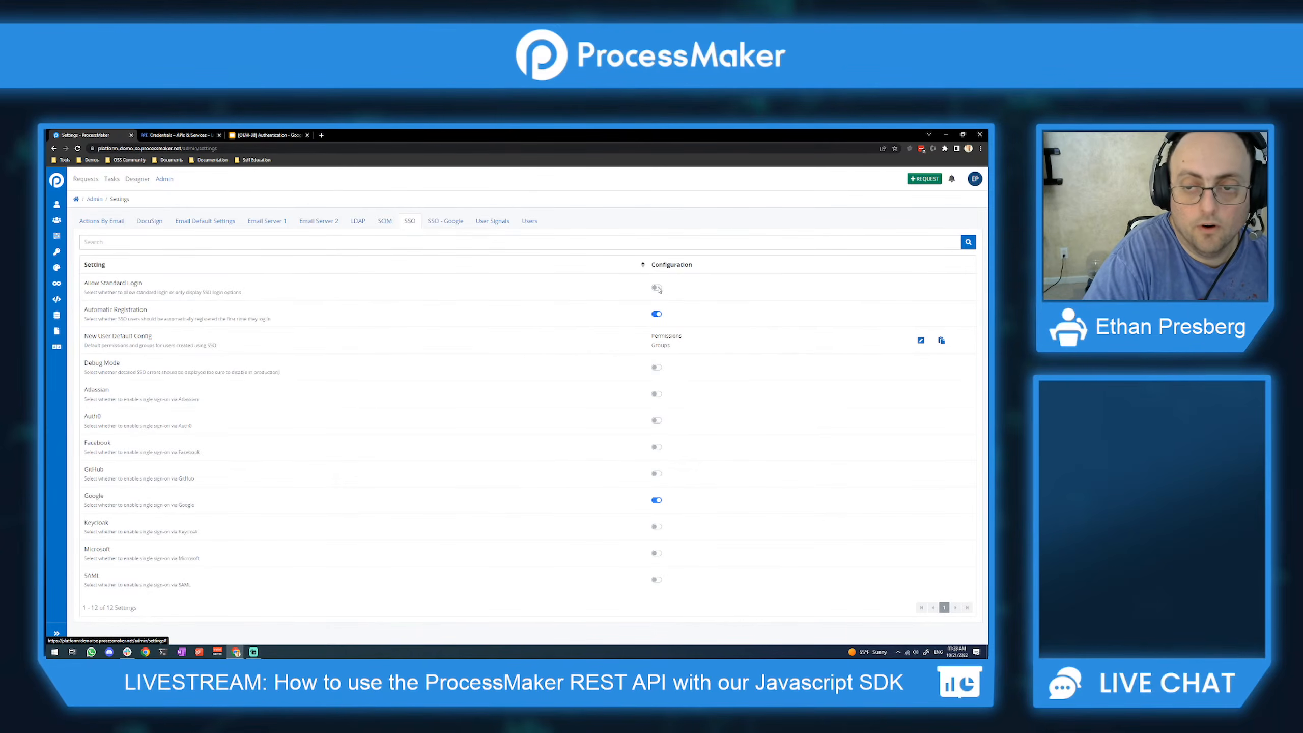
pyautogui.click(657, 289)
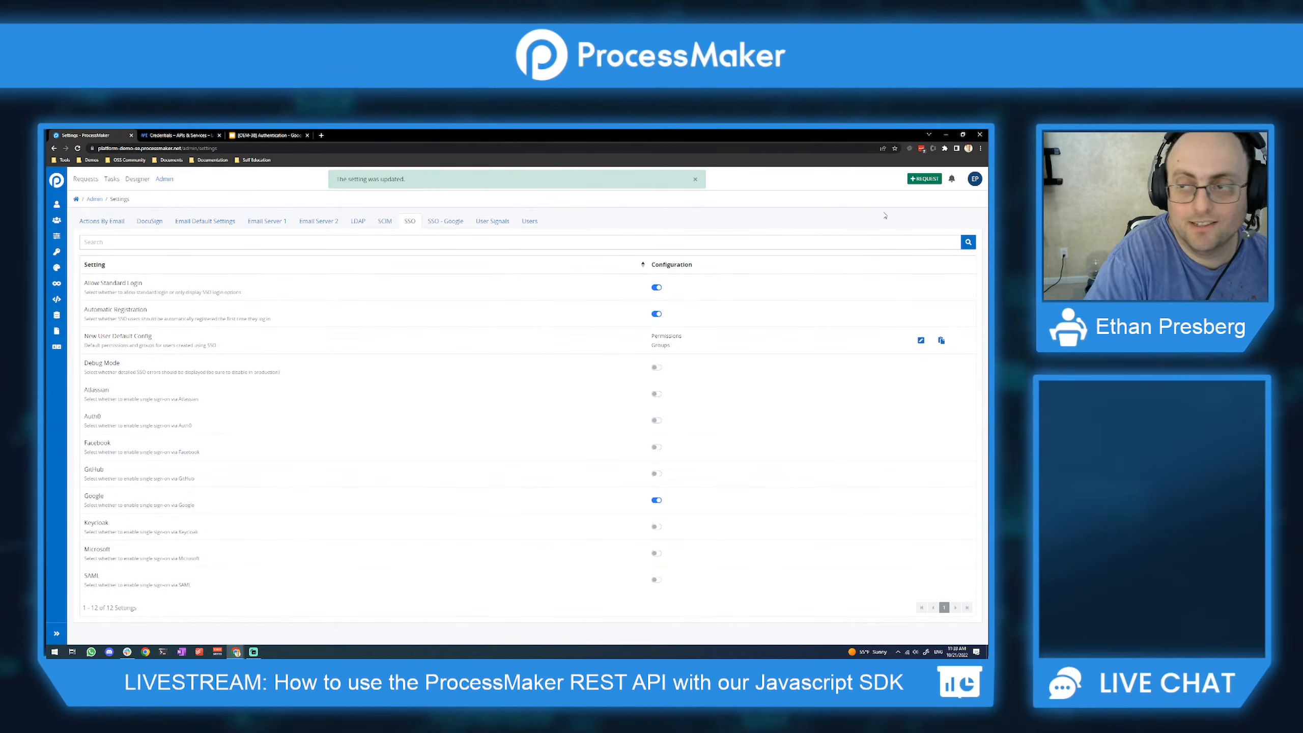